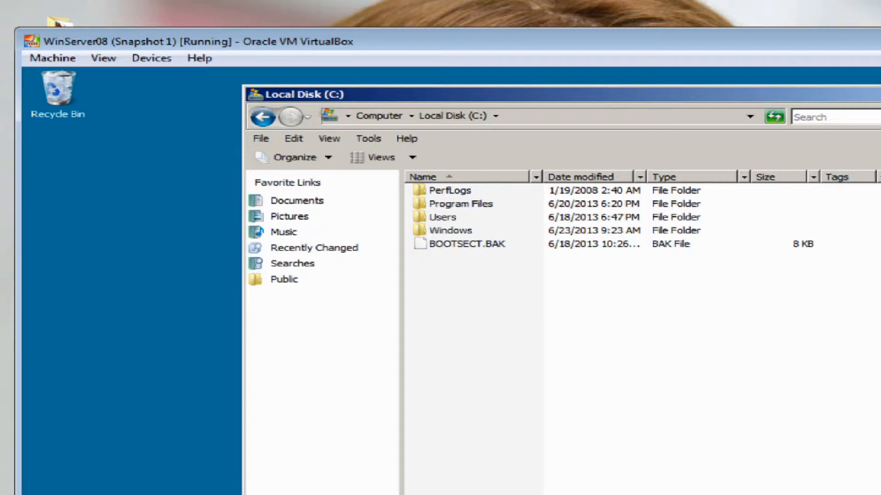
# Create a new folder named myprofile at the root of C: and open its Properties
pyautogui.rightClick(457, 311)
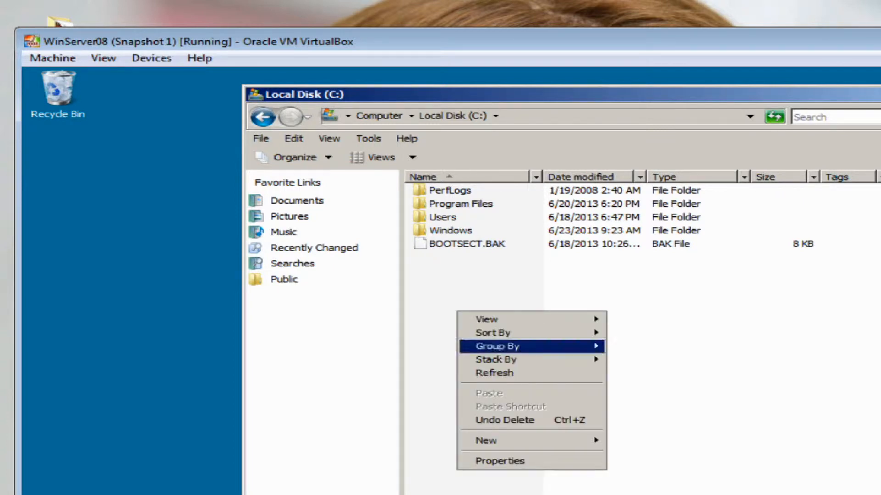
pyautogui.moveTo(528, 440)
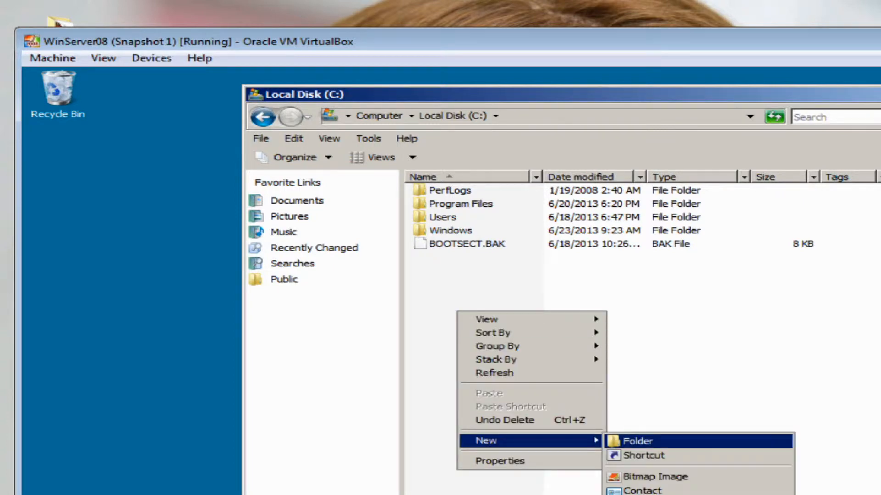
pyautogui.click(638, 441)
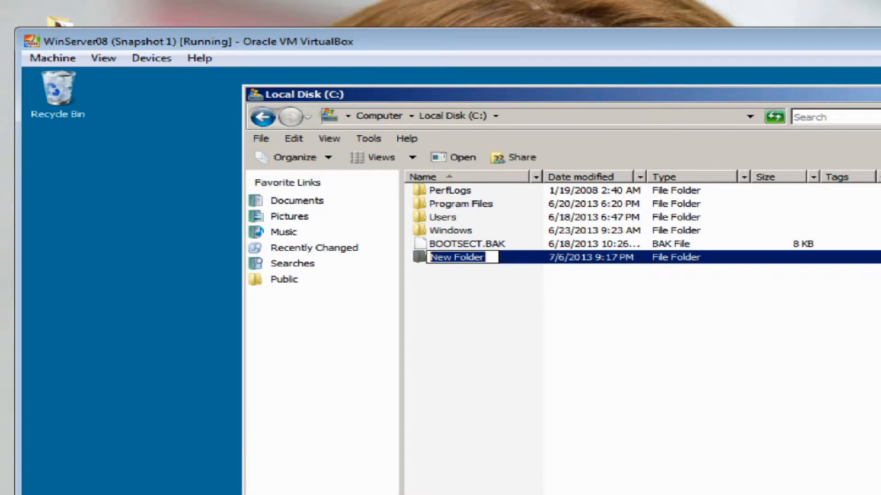
pyautogui.write('my')
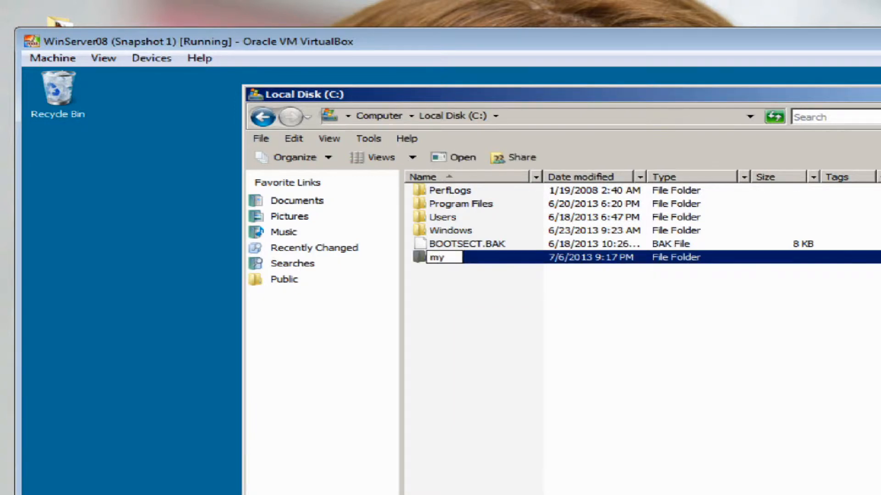
pyautogui.write('profile')
pyautogui.press('Return')
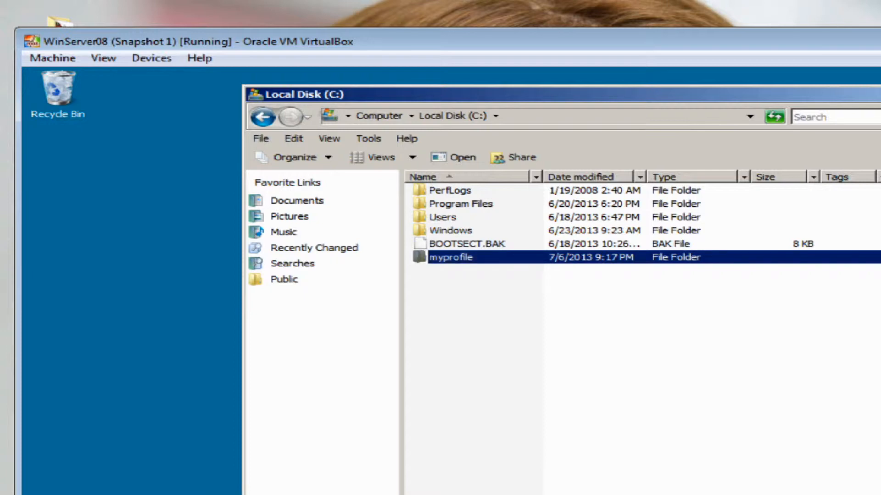
pyautogui.rightClick(447, 256)
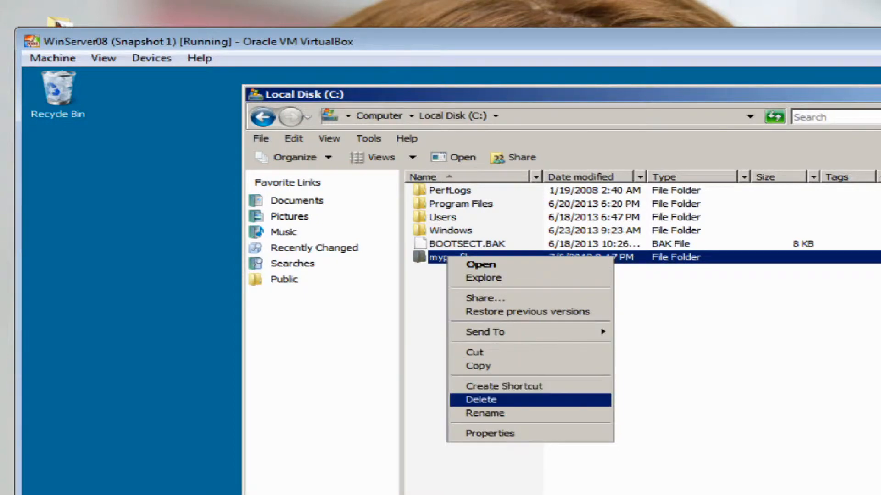
pyautogui.press('Return')
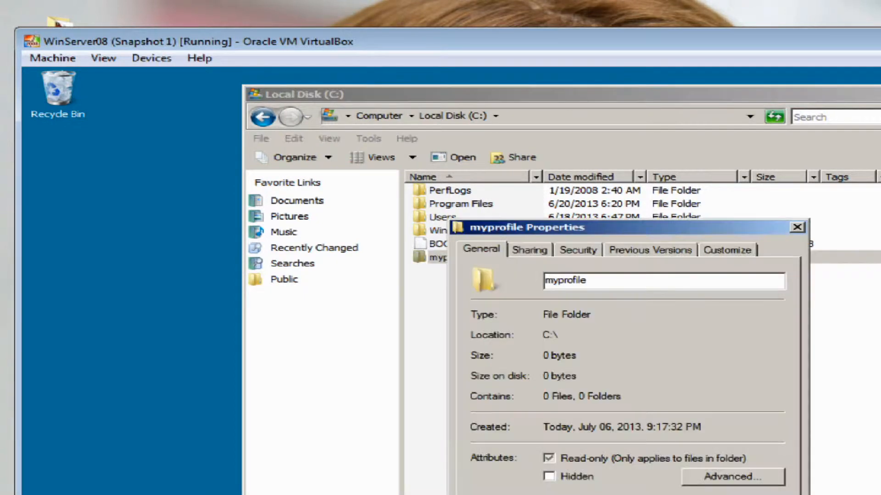
# Share the myprofile folder as myprofile via Advanced Sharing and open its share permissions
pyautogui.moveTo(619, 227); pyautogui.dragTo(546, 209)
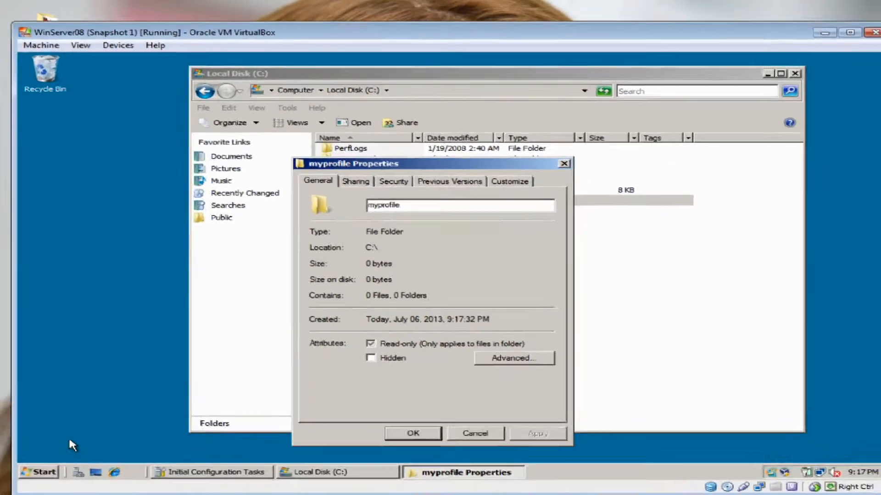
pyautogui.click(456, 233)
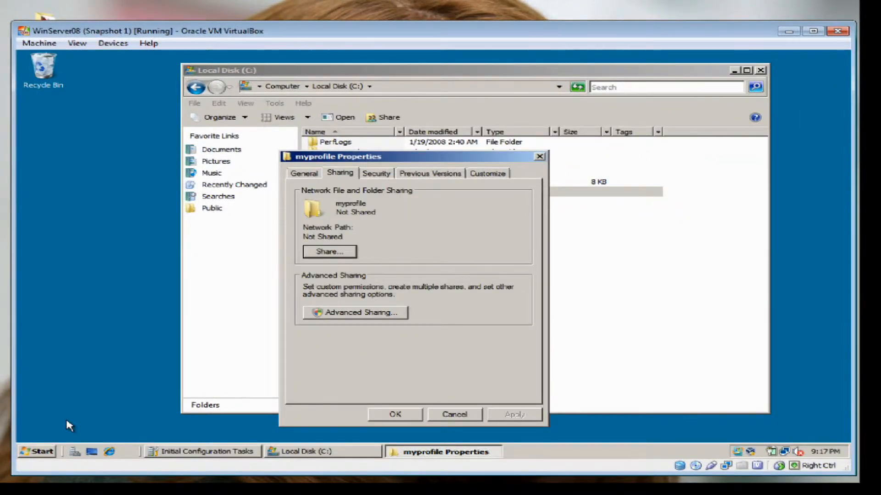
pyautogui.press('Tab')
pyautogui.press('Return')
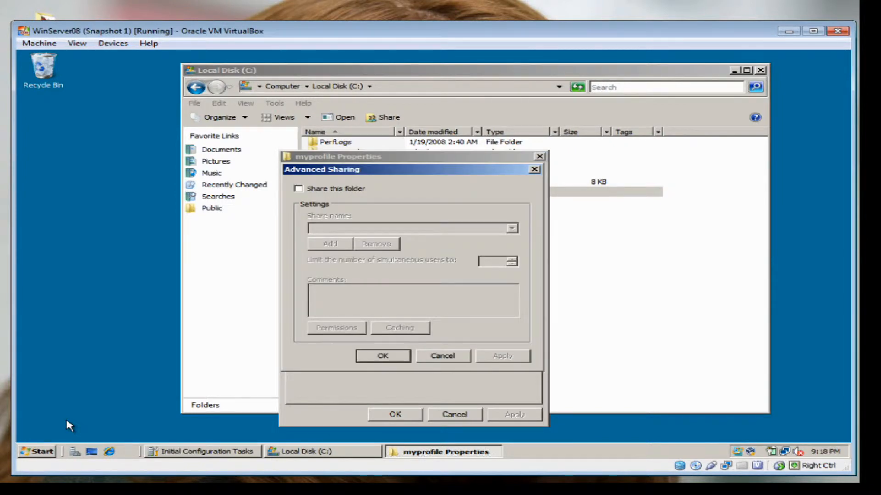
pyautogui.press('space')
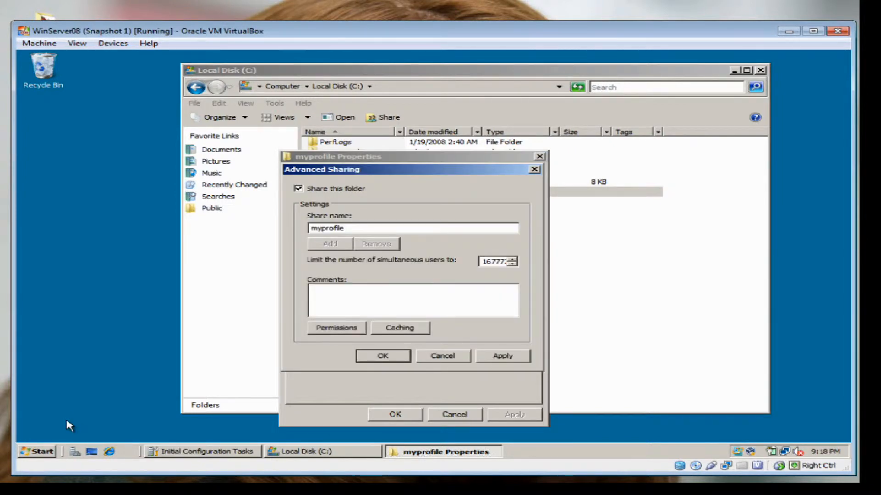
pyautogui.hotkey('alt', 'p')
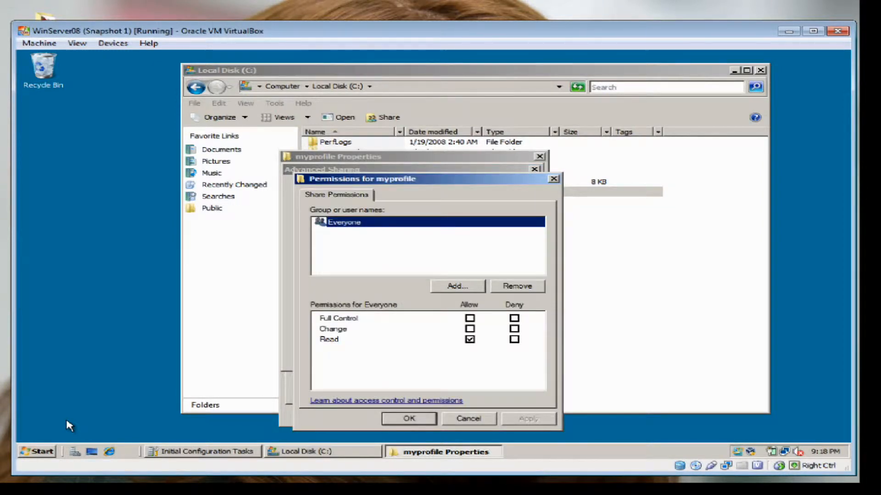
# Add Authenticated Users to the myprofile share permissions with Full Control allowed
pyautogui.hotkey('alt', 'd')
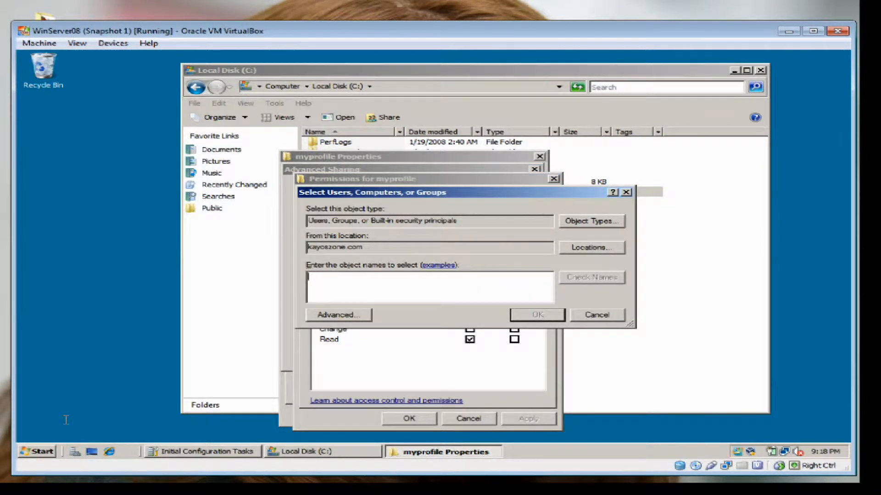
pyautogui.write('auth')
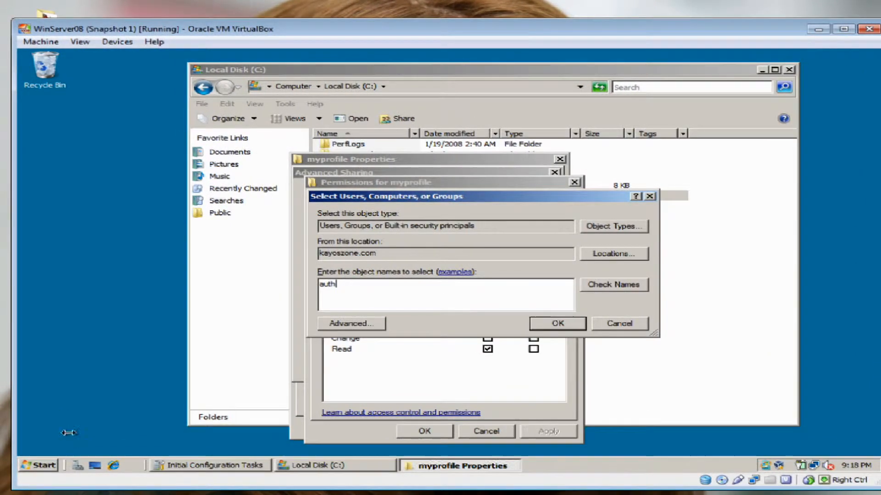
pyautogui.hotkey('ctrl', 'k')
pyautogui.press('Return')
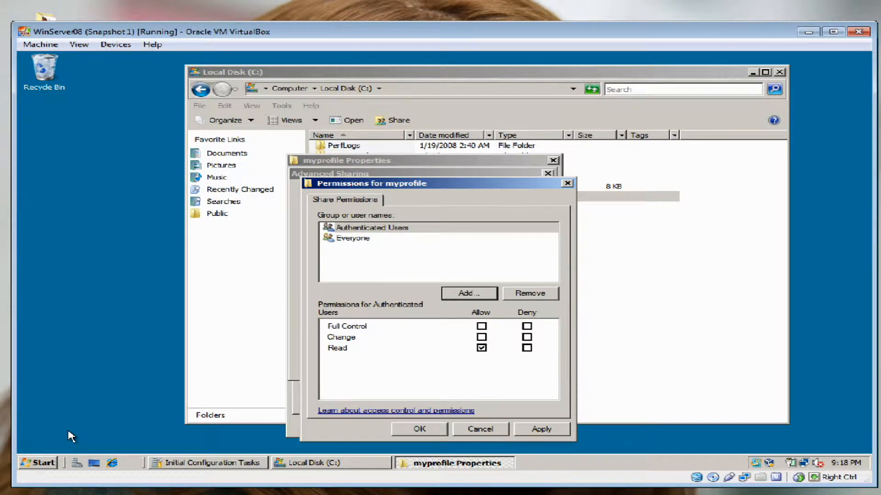
pyautogui.press('Tab')
pyautogui.press('Tab')
pyautogui.press('space')
pyautogui.hotkey('alt', 'a')
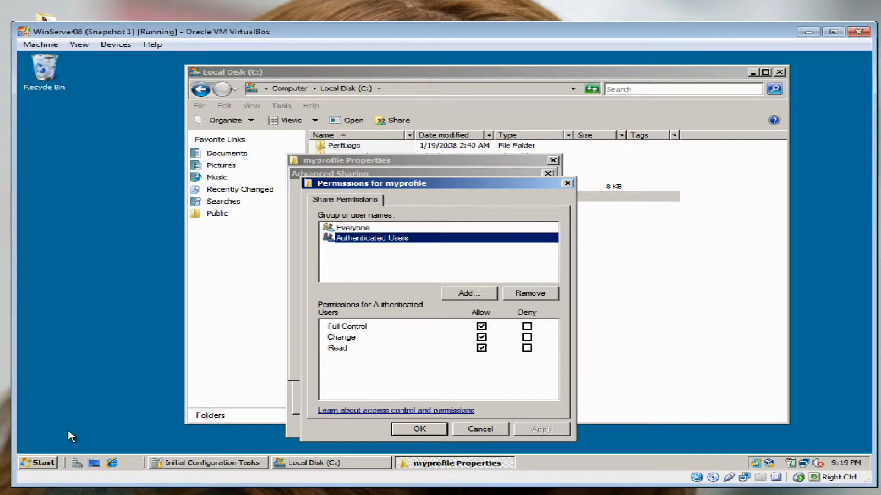
pyautogui.press('Return')
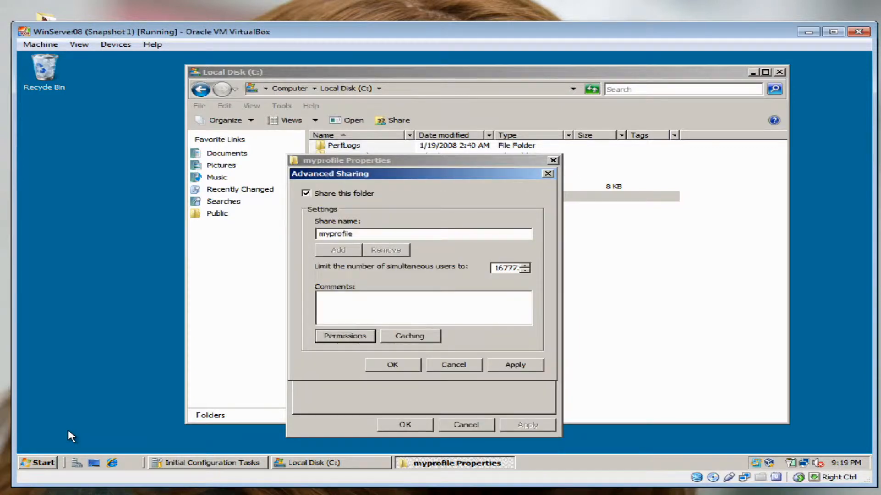
# Apply the sharing settings and close the myprofile Properties dialog
pyautogui.hotkey('alt', 'a')
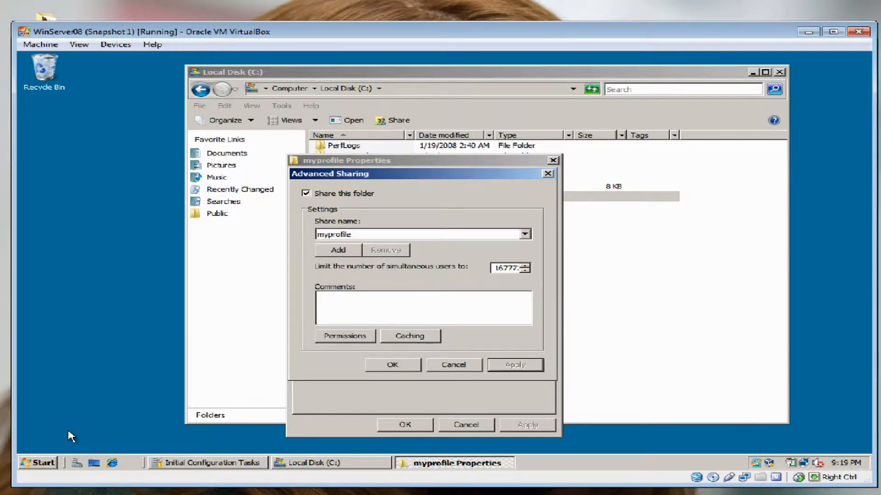
pyautogui.press('Return')
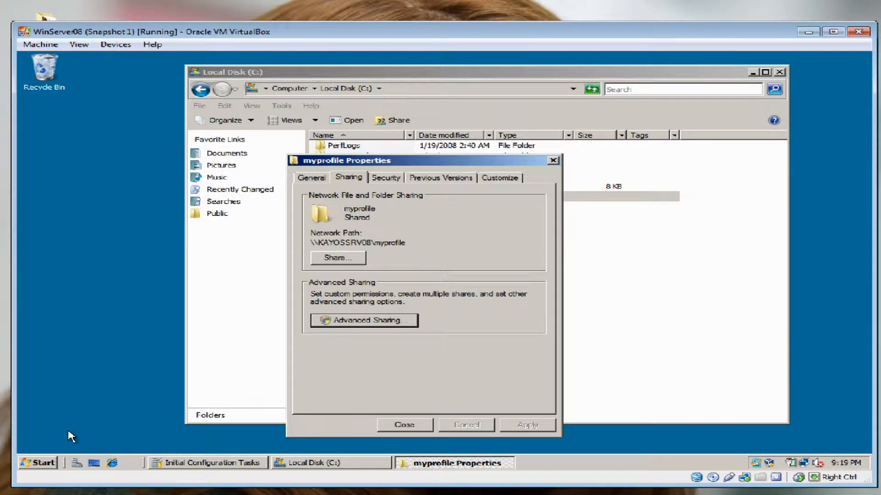
pyautogui.press('Return')
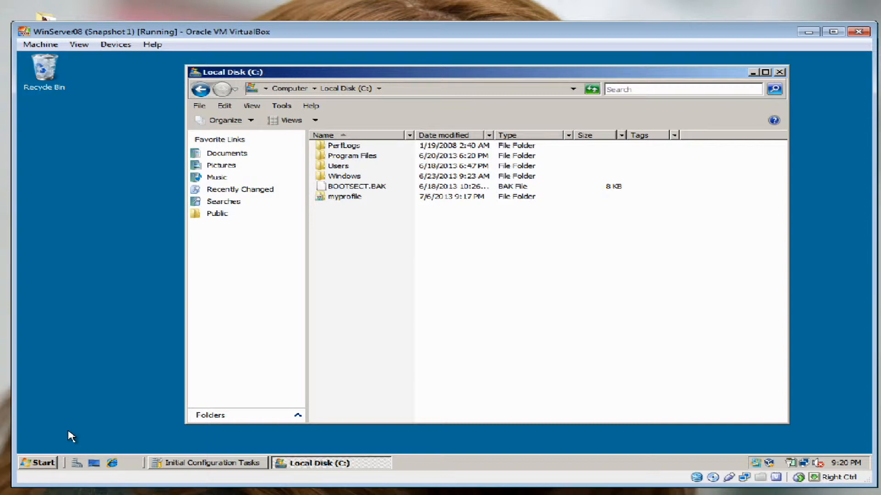
# Create a new folder named myhome at the root of C:
pyautogui.rightClick(350, 231)
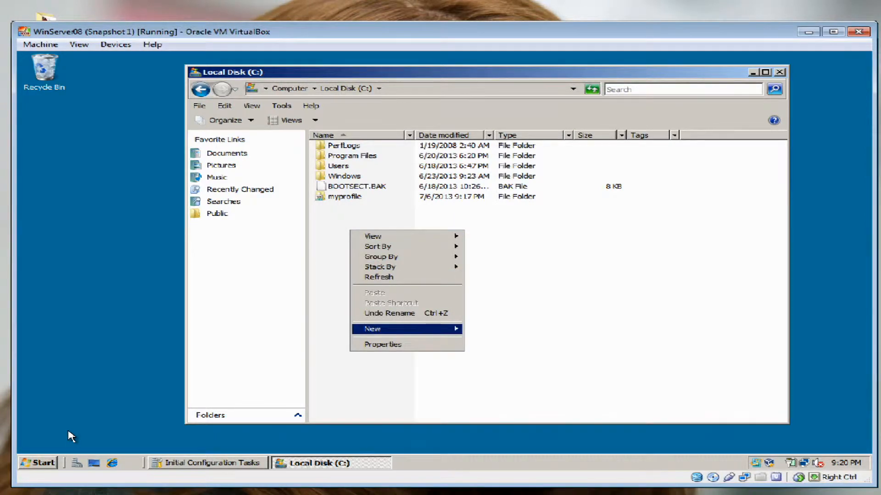
pyautogui.moveTo(389, 329)
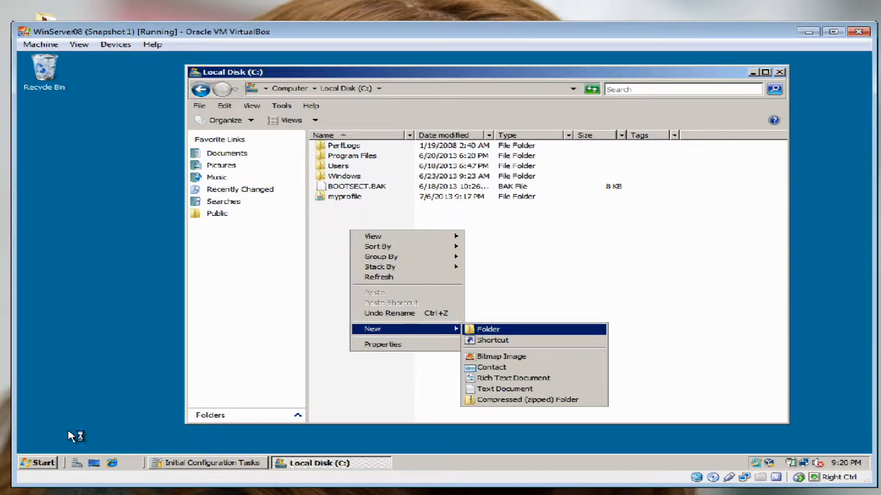
pyautogui.click(488, 328)
pyautogui.write('my')
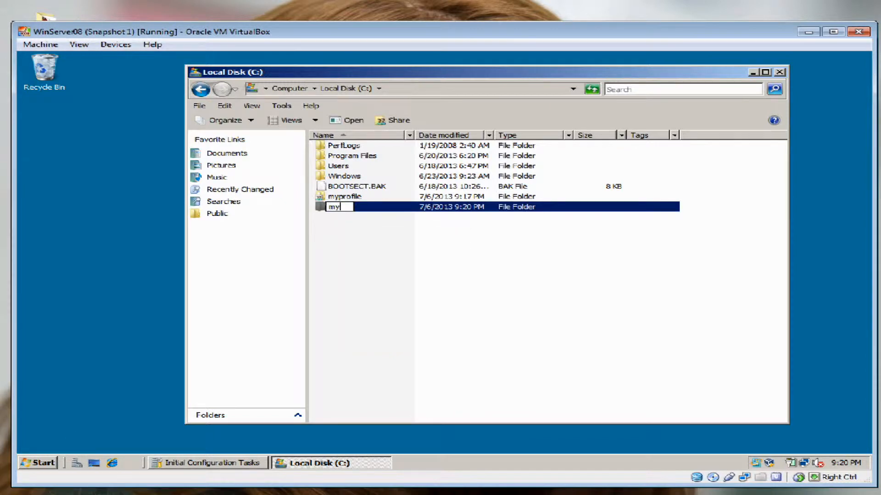
pyautogui.write('home')
pyautogui.press('Return')
# Turn on Advanced Sharing for myhome as share myhome and select the Comments field
pyautogui.rightClick(347, 209)
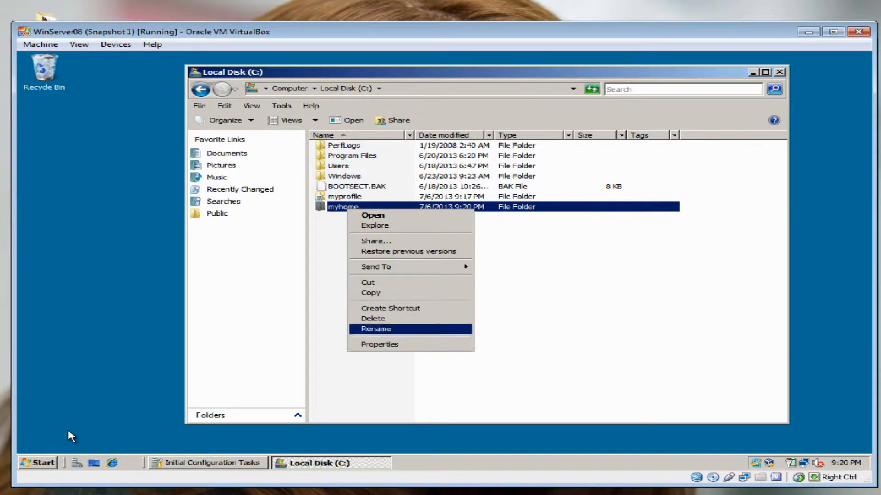
pyautogui.click(380, 344)
pyautogui.click(410, 191)
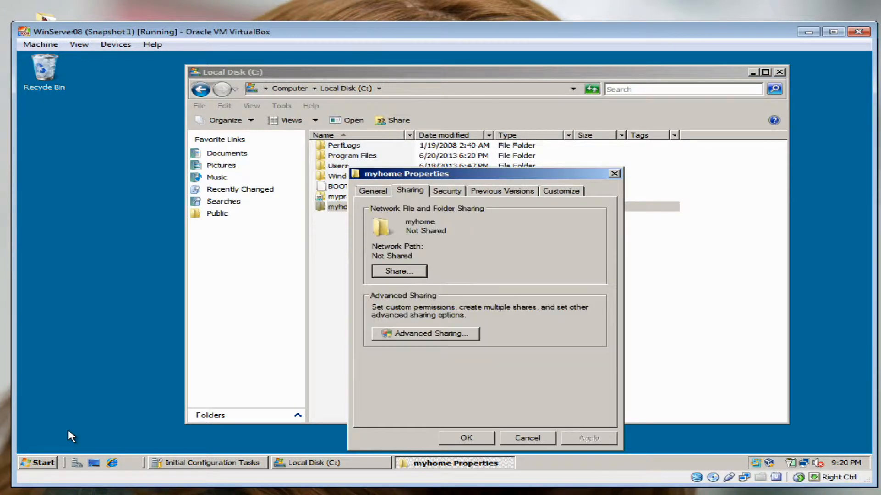
pyautogui.click(425, 334)
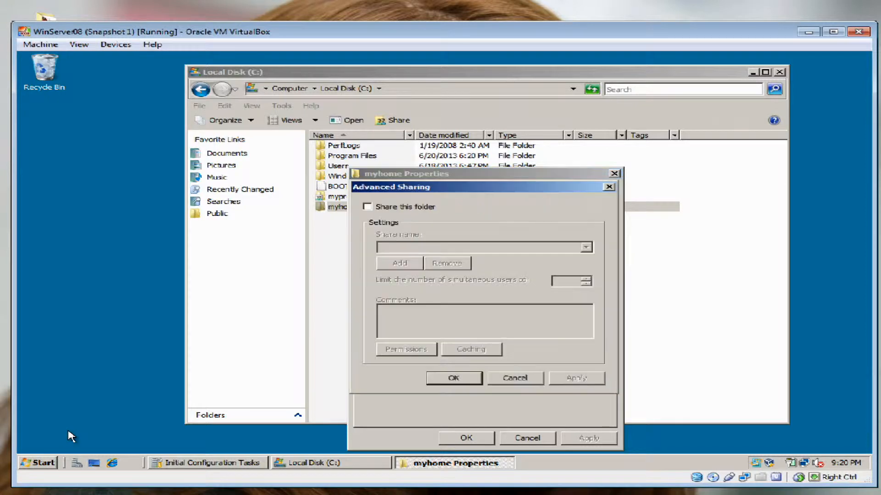
pyautogui.click(367, 207)
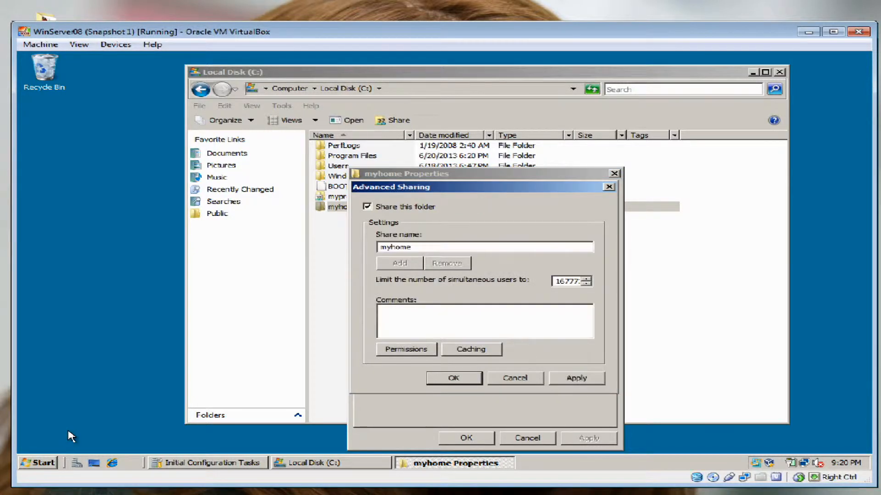
pyautogui.click(481, 321)
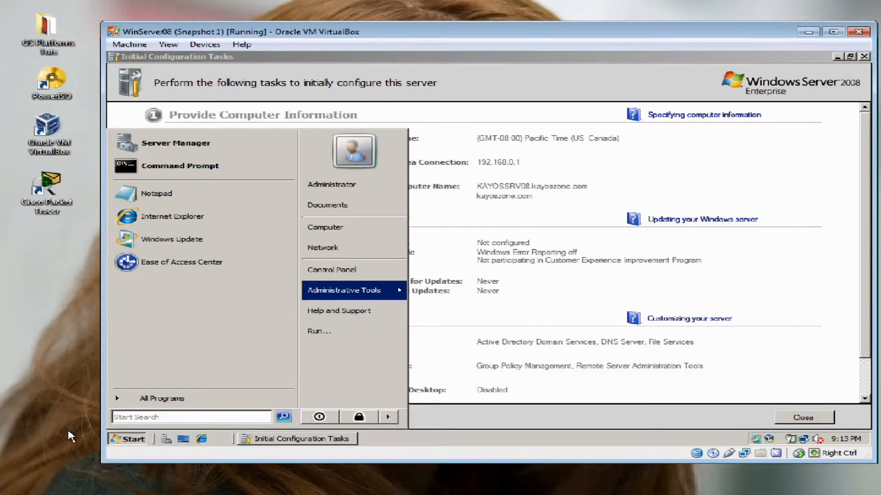
# Launch Active Directory Users and Computers from Administrative Tools and widen the VM window
pyautogui.moveTo(344, 290)
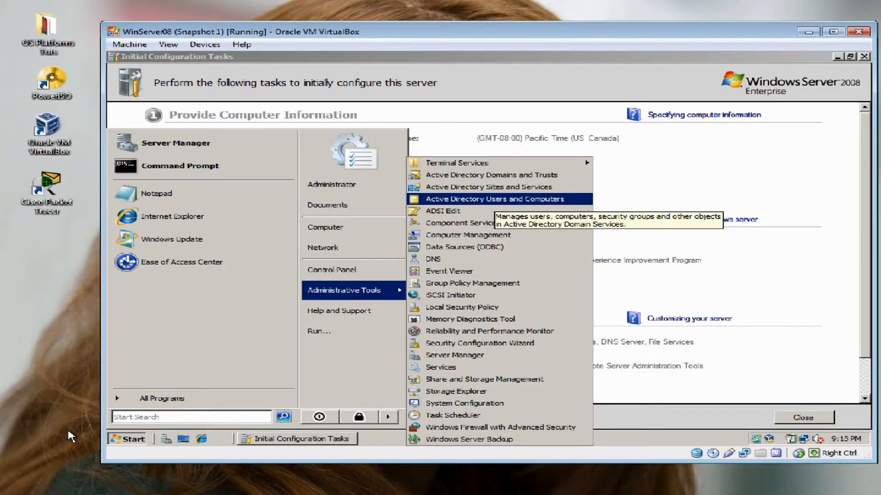
pyautogui.click(494, 200)
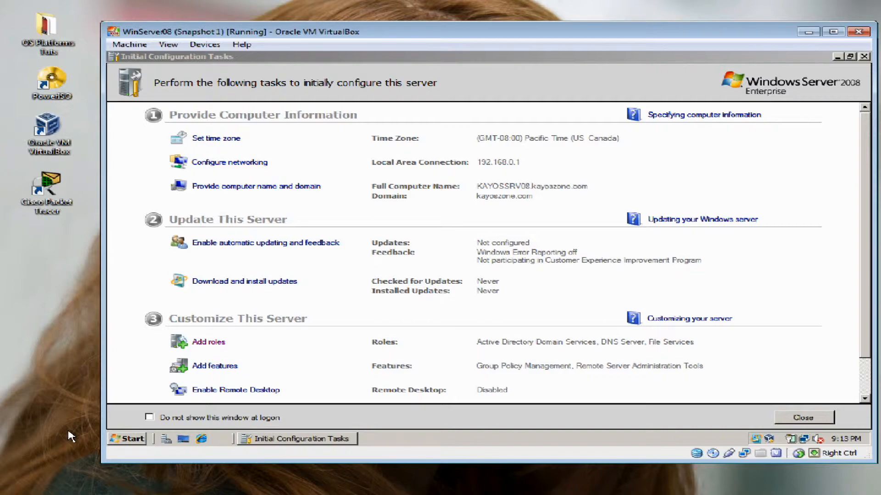
pyautogui.moveTo(102, 432); pyautogui.dragTo(16, 432)
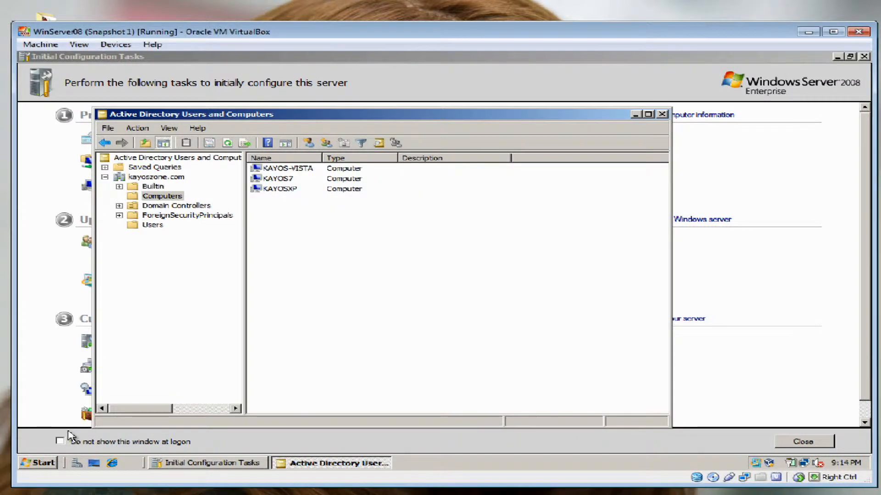
# Trust KAYOS-VISTA for delegation to any service (Kerberos only) and apply
pyautogui.press('Tab')
pyautogui.hotkey('shift', 'F10')
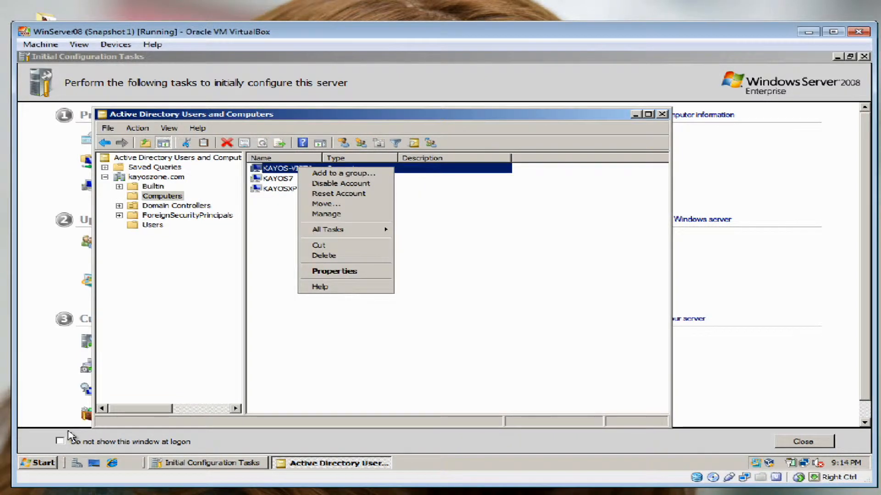
pyautogui.press('Down')
pyautogui.press('Down')
pyautogui.press('Down')
pyautogui.press('Down')
pyautogui.press('Down')
pyautogui.press('Down')
pyautogui.press('Down')
pyautogui.press('Down')
pyautogui.press('Down')
pyautogui.press('Return')
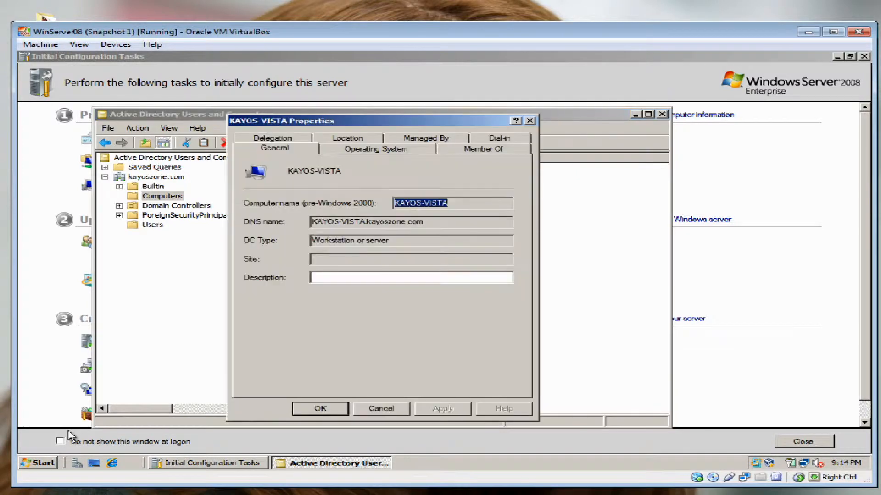
pyautogui.hotkey('ctrl', 'Tab')
pyautogui.hotkey('ctrl', 'Tab')
pyautogui.hotkey('ctrl', 'Tab')
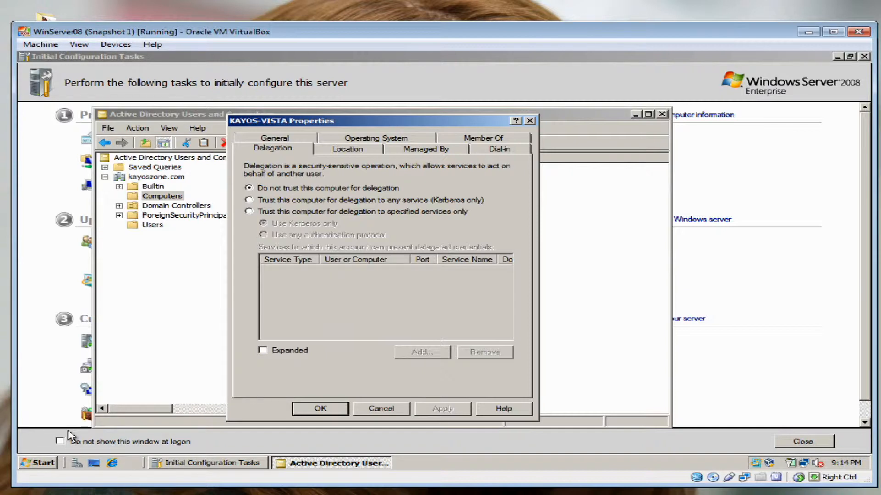
pyautogui.press('Down')
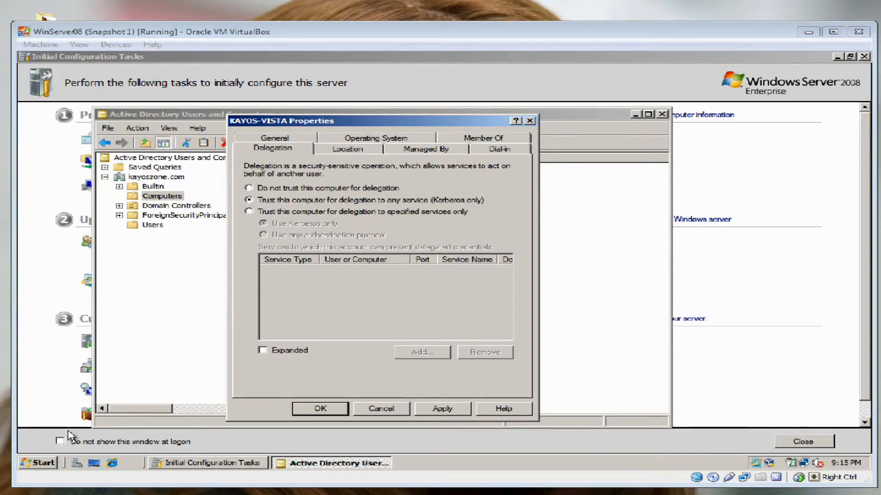
pyautogui.click(443, 409)
pyautogui.click(320, 409)
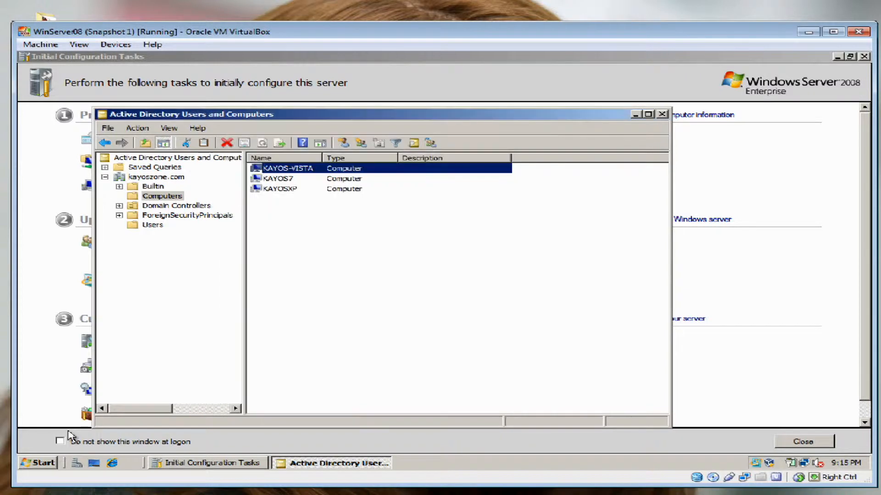
# Trust KAYOS7 for delegation to any service (Kerberos only) and apply
pyautogui.press('Down')
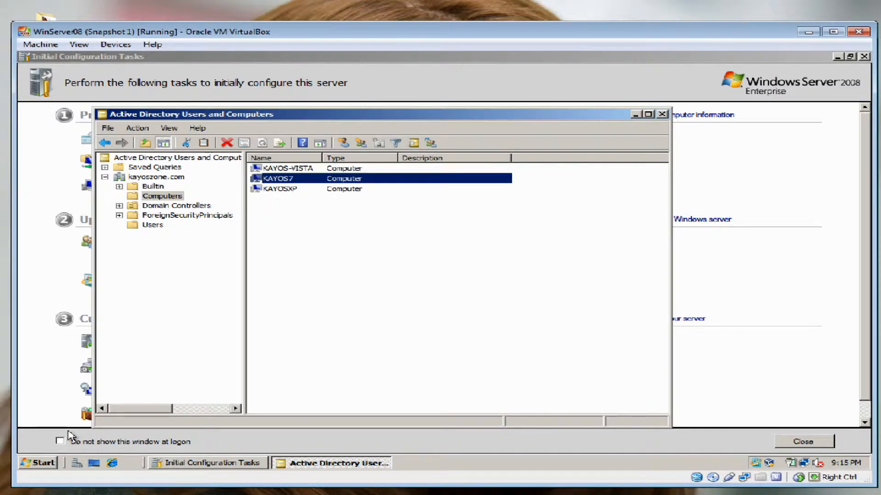
pyautogui.hotkey('shift', 'F10')
pyautogui.press('Down')
pyautogui.press('Down')
pyautogui.press('Down')
pyautogui.press('Down')
pyautogui.press('Down')
pyautogui.press('Down')
pyautogui.press('Down')
pyautogui.press('Down')
pyautogui.press('Down')
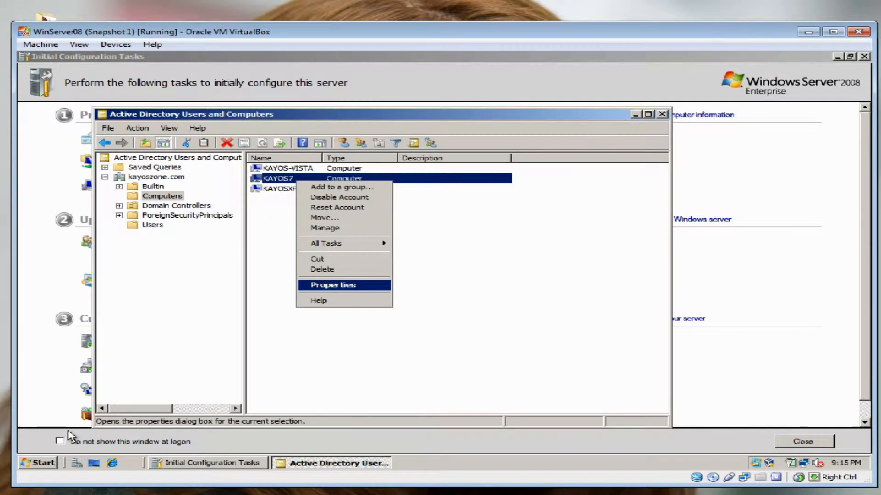
pyautogui.press('Return')
pyautogui.hotkey('ctrl', 'Tab')
pyautogui.hotkey('ctrl', 'Tab')
pyautogui.hotkey('ctrl', 'Tab')
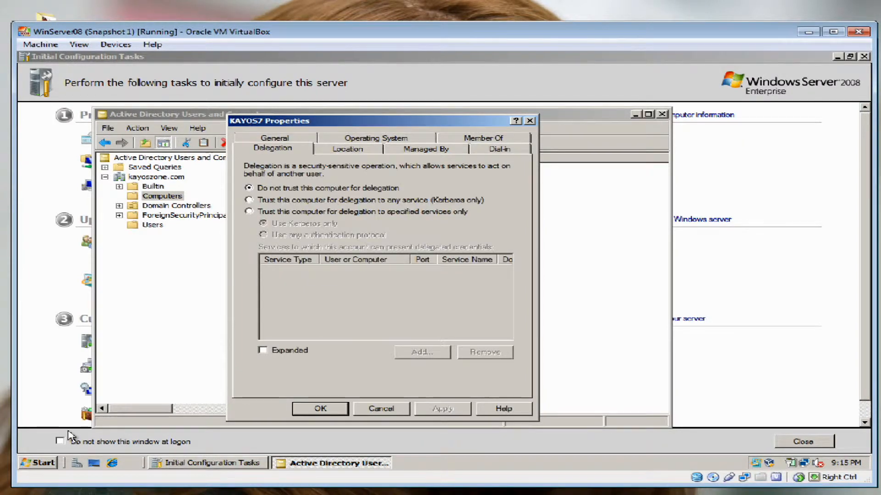
pyautogui.press('Down')
pyautogui.hotkey('alt', 'a')
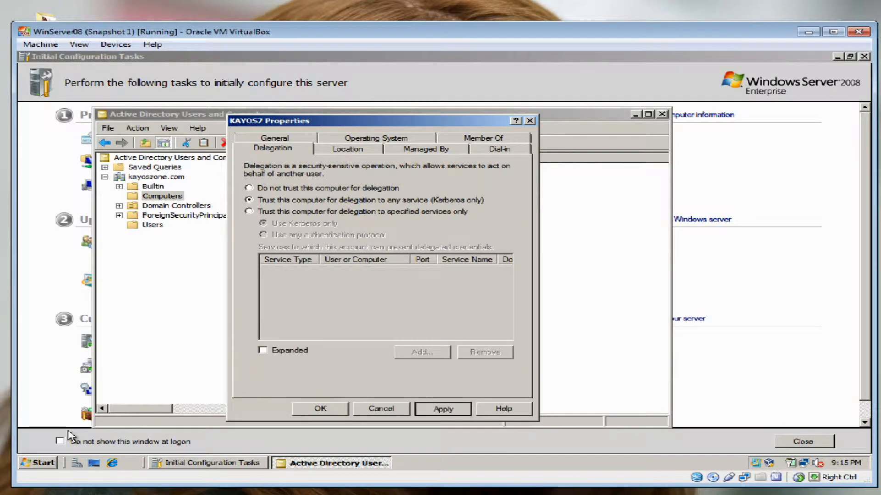
pyautogui.press('Return')
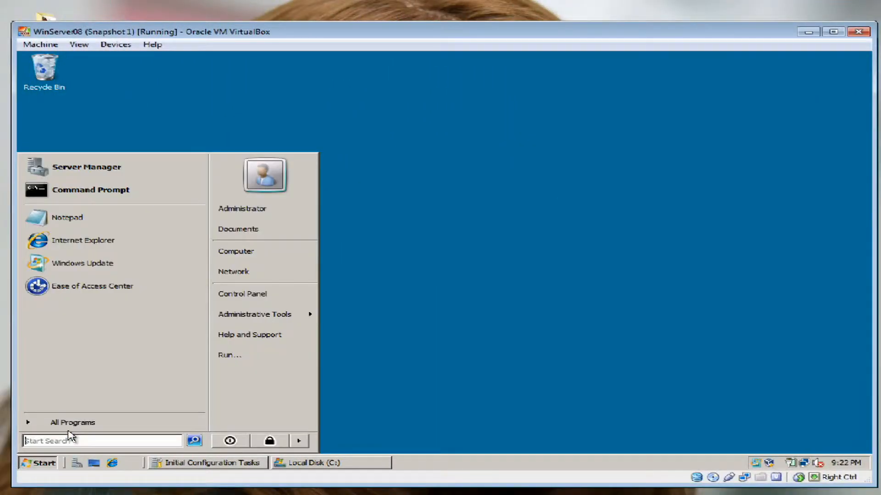
# Launch Active Directory Users and Computers from Administrative Tools in the Start menu
pyautogui.press('Up')
pyautogui.press('Up')
pyautogui.press('Up')
pyautogui.press('Right')
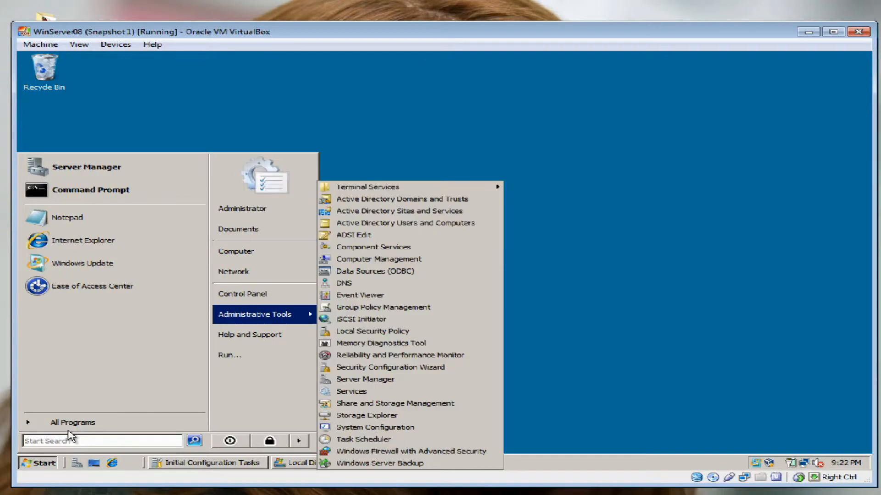
pyautogui.press('Up')
pyautogui.press('Up')
pyautogui.press('Up')
pyautogui.press('Up')
pyautogui.press('Up')
pyautogui.press('Up')
pyautogui.press('Up')
pyautogui.press('Up')
pyautogui.press('Up')
pyautogui.press('Up')
pyautogui.press('Up')
pyautogui.press('Up')
pyautogui.press('Up')
pyautogui.press('Up')
pyautogui.press('Up')
pyautogui.press('Up')
pyautogui.press('Up')
pyautogui.press('Up')
pyautogui.press('Up')
pyautogui.press('Up')
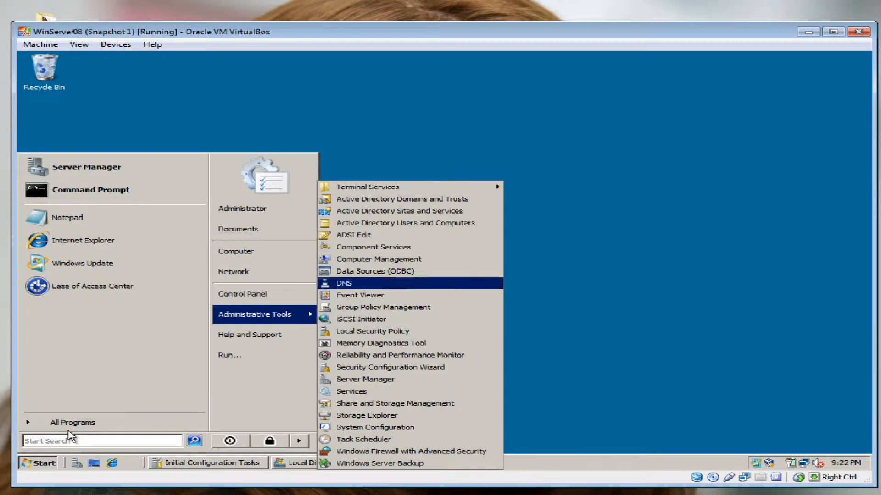
pyautogui.press('Return')
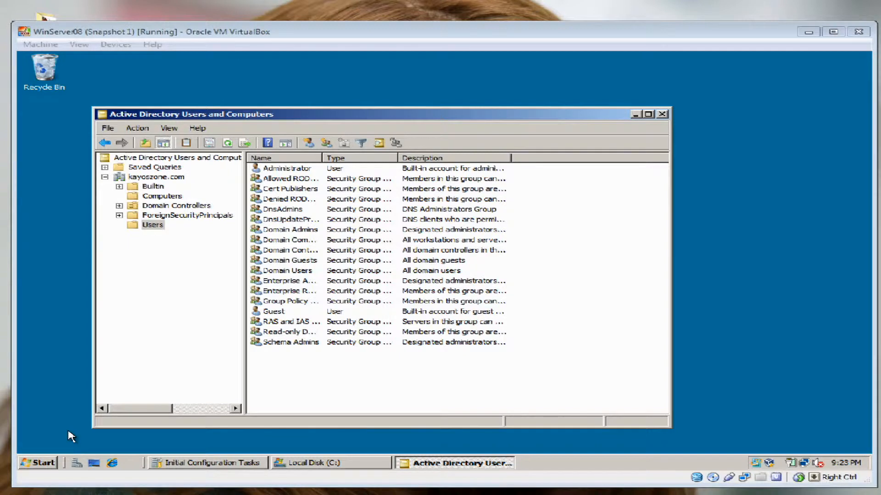
# Start a New User in the kayoszone.com Users container
pyautogui.rightClick(328, 225)
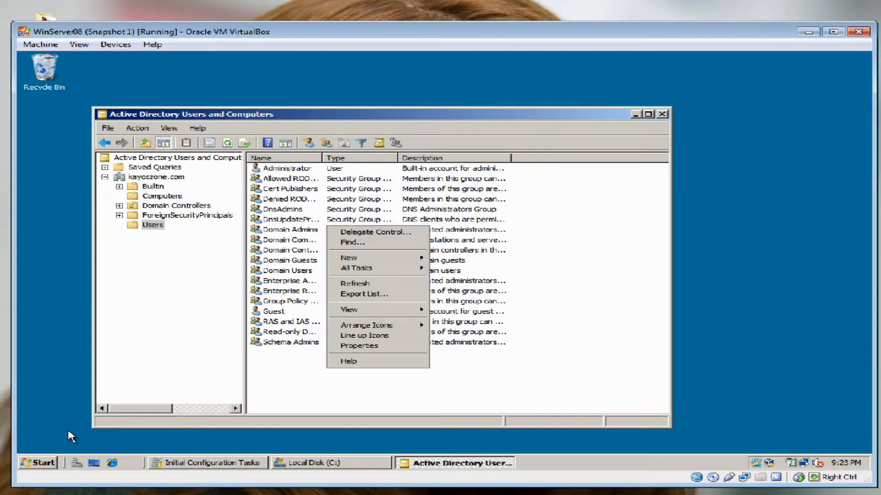
pyautogui.moveTo(367, 258)
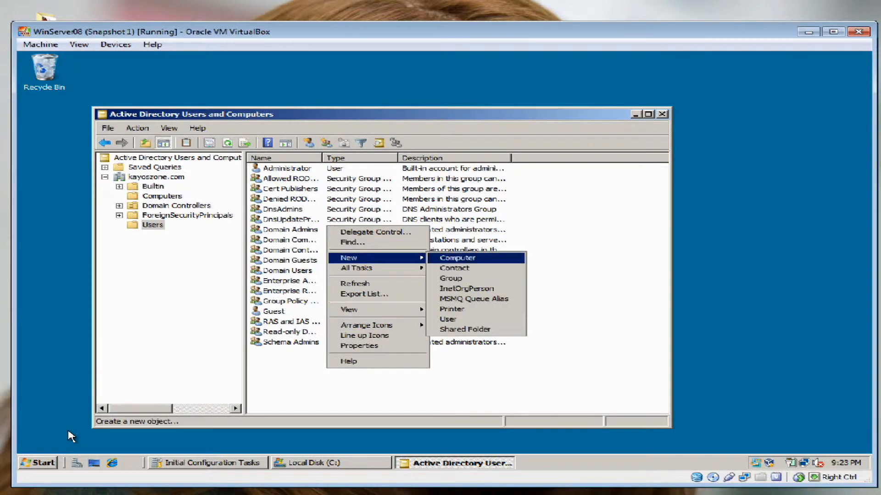
pyautogui.press('Return')
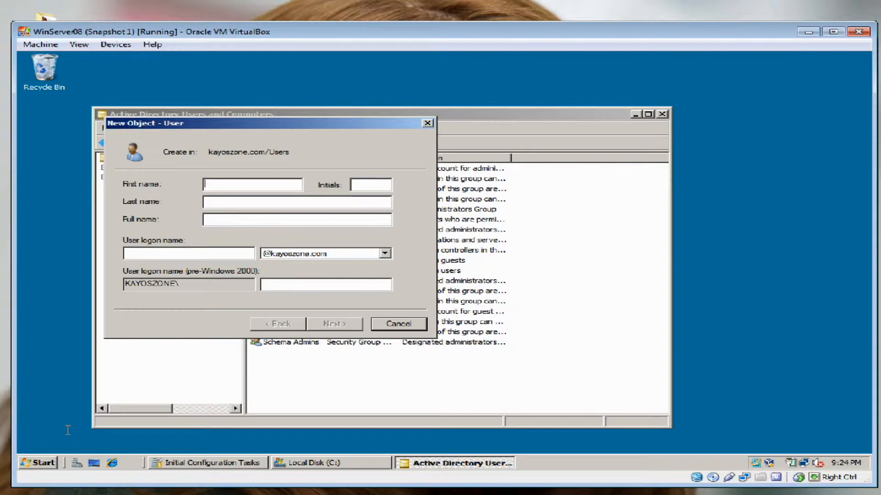
# Enter first name shade, last name template, logon name shadetemple at kayoszone.com, then Next
pyautogui.write('shade')
pyautogui.press('Tab')
pyautogui.write('template')
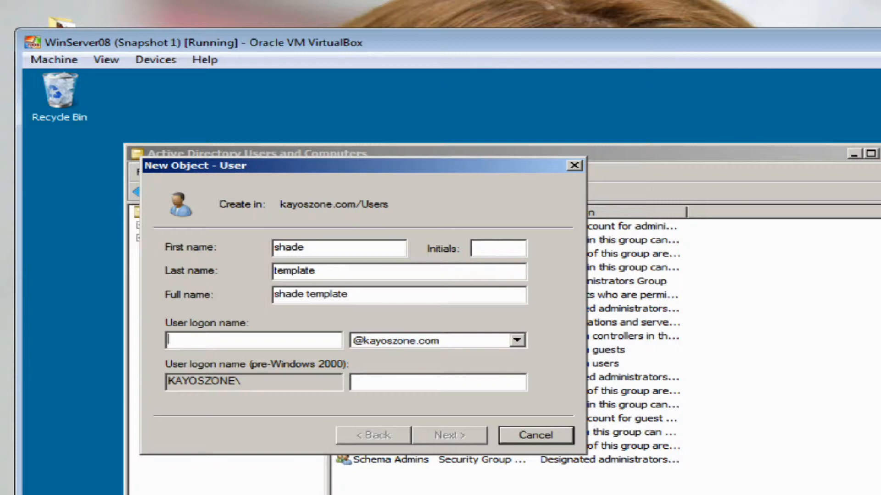
pyautogui.write('shadetemple')
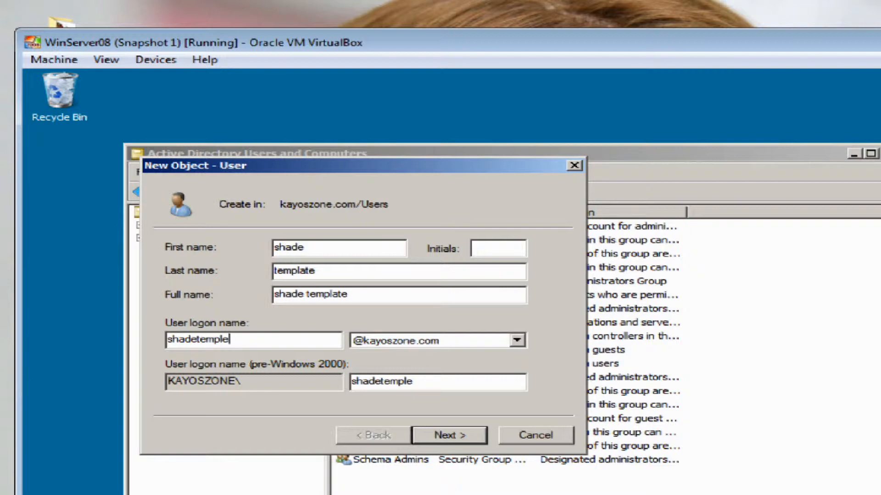
pyautogui.click(517, 341)
pyautogui.click(517, 340)
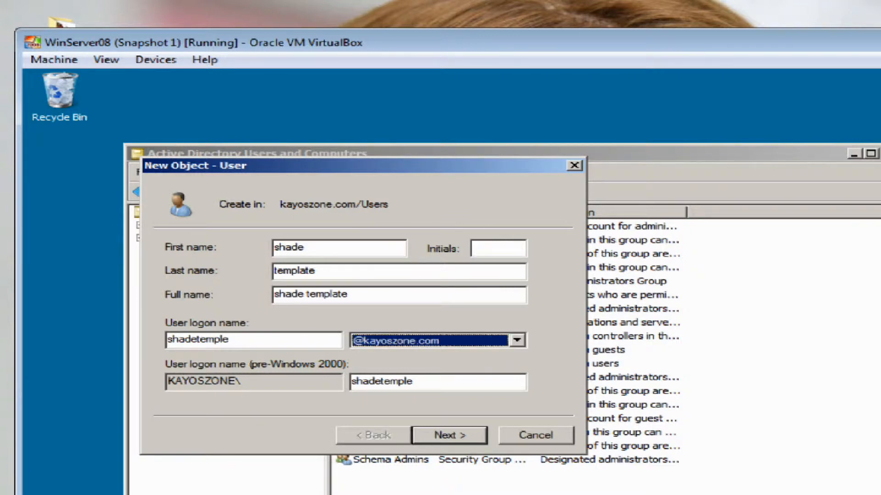
pyautogui.press('Return')
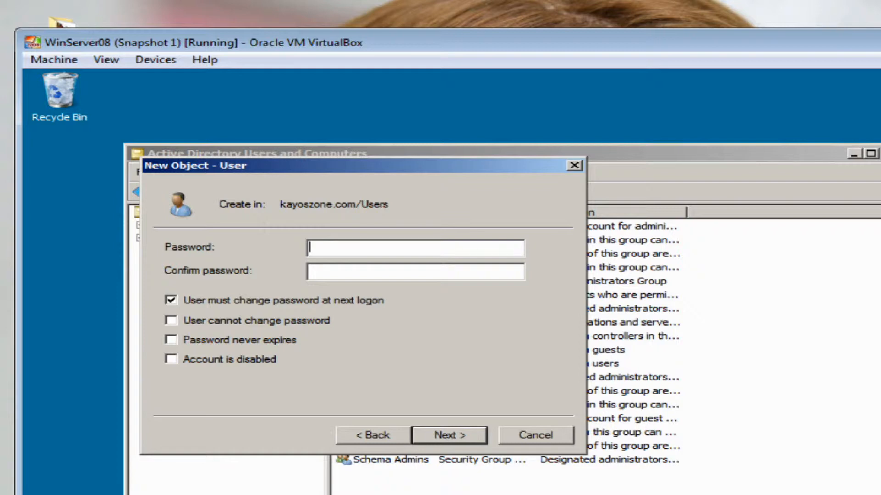
pyautogui.hotkey('alt', 'b')
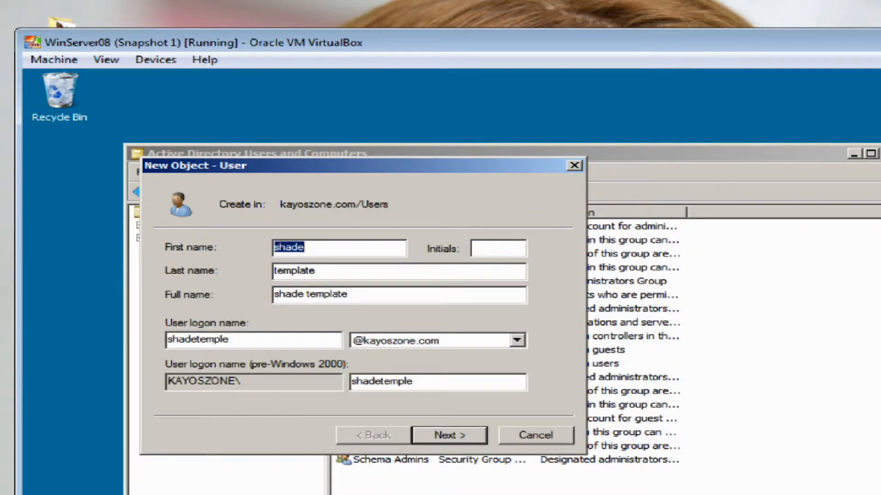
pyautogui.hotkey('alt', 'u')
pyautogui.hotkey('shift', 'F10')
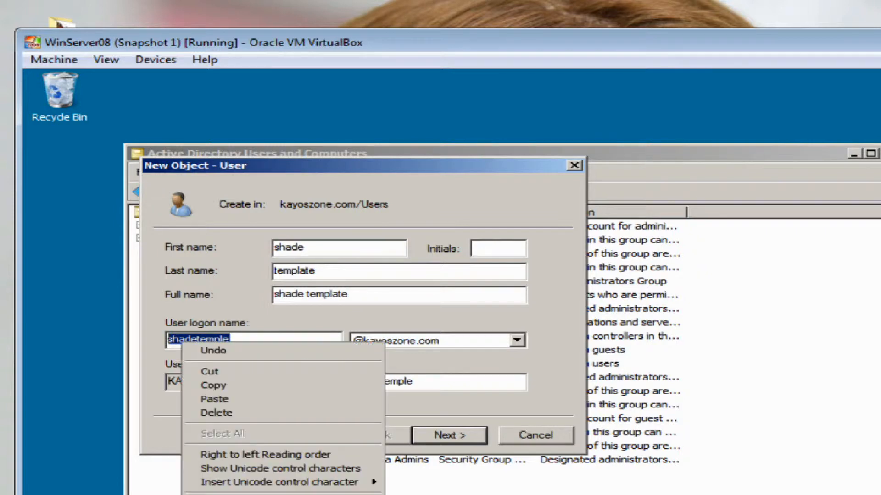
pyautogui.press('Down')
pyautogui.press('Down')
pyautogui.press('Down')
pyautogui.press('Return')
pyautogui.press('super')
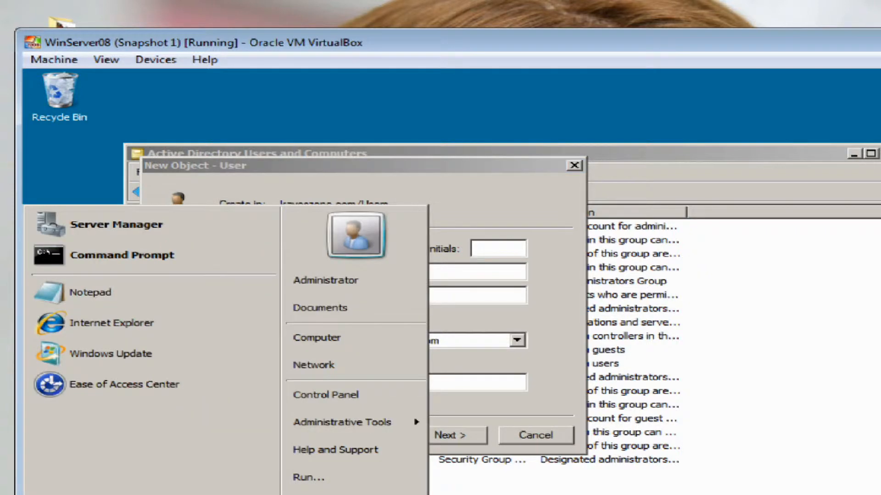
# Launch Notepad and move it beside the new-user form
pyautogui.press('Up')
pyautogui.press('Up')
pyautogui.press('Up')
pyautogui.press('Up')
pyautogui.press('Return')
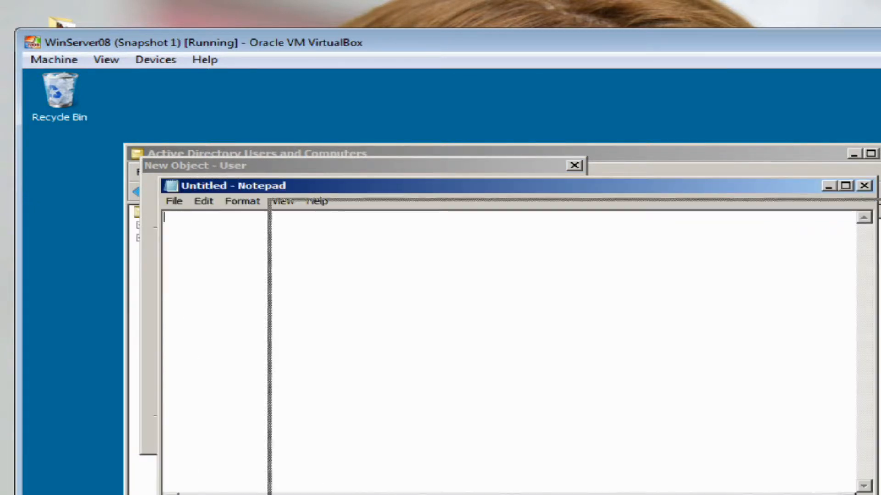
pyautogui.moveTo(479, 208); pyautogui.dragTo(741, 270)
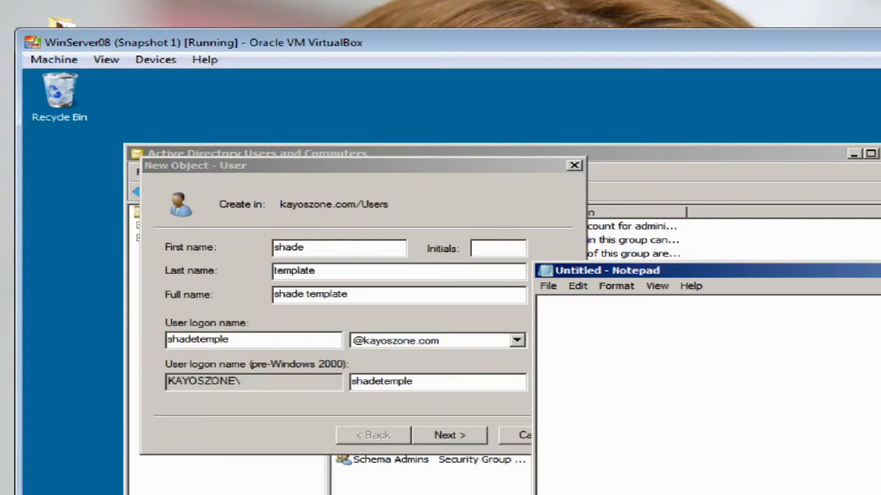
pyautogui.hotkey('shift', 'F10')
pyautogui.press('Down')
pyautogui.press('Down')
pyautogui.press('Down')
pyautogui.press('Down')
pyautogui.press('Return')
# Write 'usr: shadetemplate' and a 'pass:' line with the account password in Notepad
pyautogui.write('usr:')
pyautogui.hotkey('ctrl', 'v')
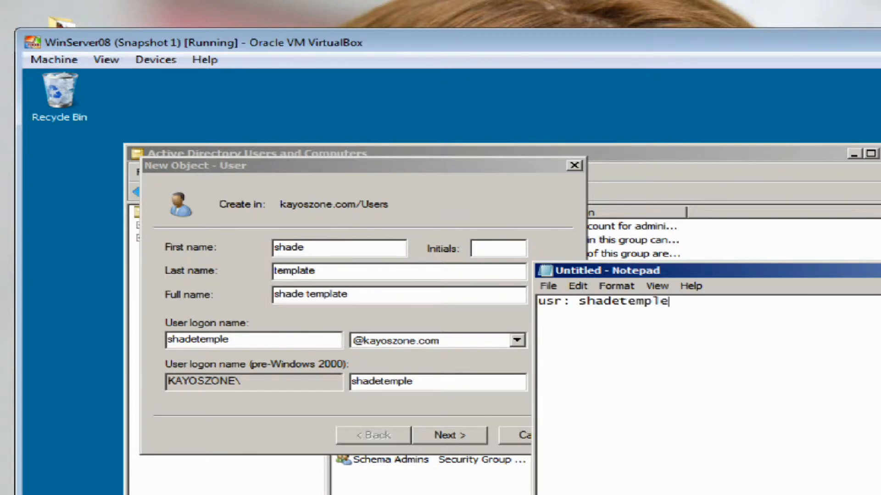
pyautogui.press('BackSpace')
pyautogui.write('pla')
pyautogui.press('BackSpace')
pyautogui.press('BackSpace')
pyautogui.press('BackSpace')
pyautogui.write('ate')
pyautogui.write('P')
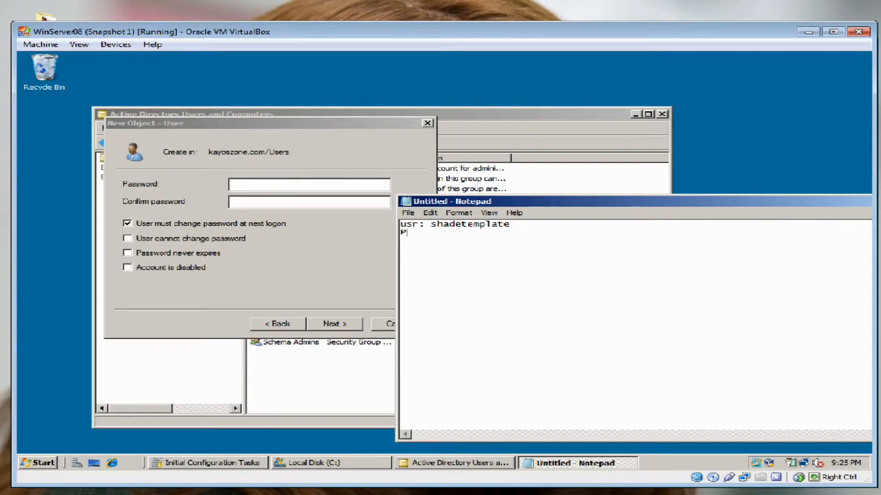
pyautogui.press('BackSpace')
pyautogui.write('pass: P@ssw0rd')
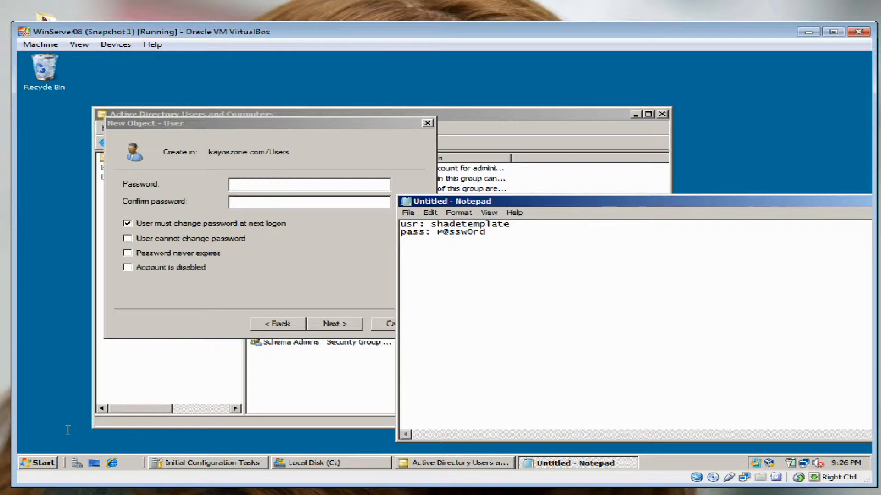
# Copy the password from Notepad and paste it into the new user's Password field
pyautogui.moveTo(437, 232); pyautogui.dragTo(486, 232)
pyautogui.hotkey('ctrl', 'c')
pyautogui.hotkey('alt', 'Tab')
pyautogui.hotkey('ctrl', 'v')
pyautogui.press('Tab')
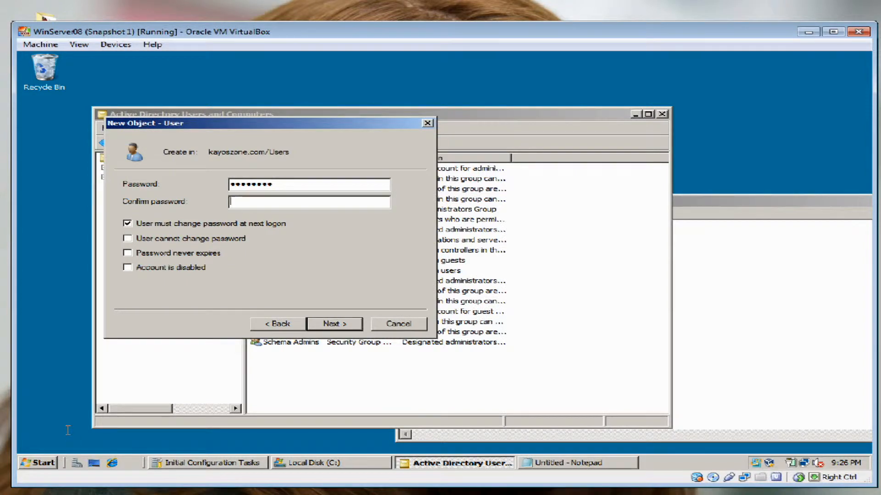
# Confirm the password, make it unchangeable and never-expiring, and advance to the summary page
pyautogui.hotkey('ctrl', 'v')
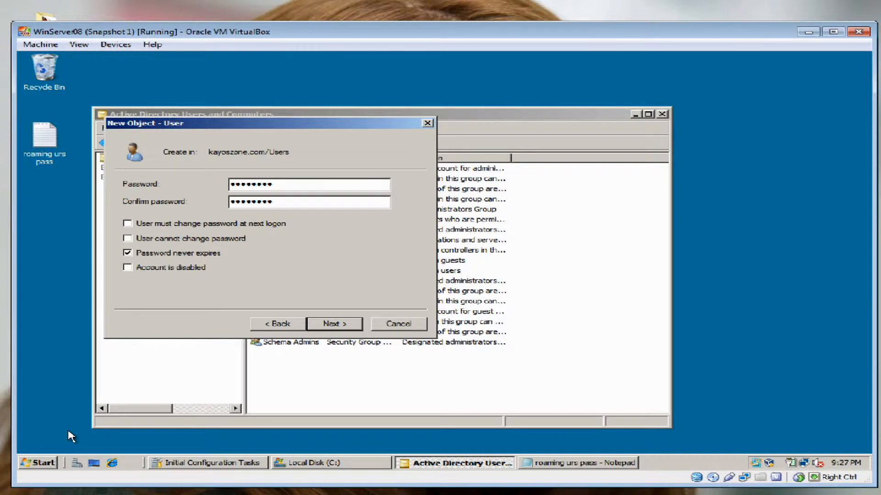
pyautogui.press('space')
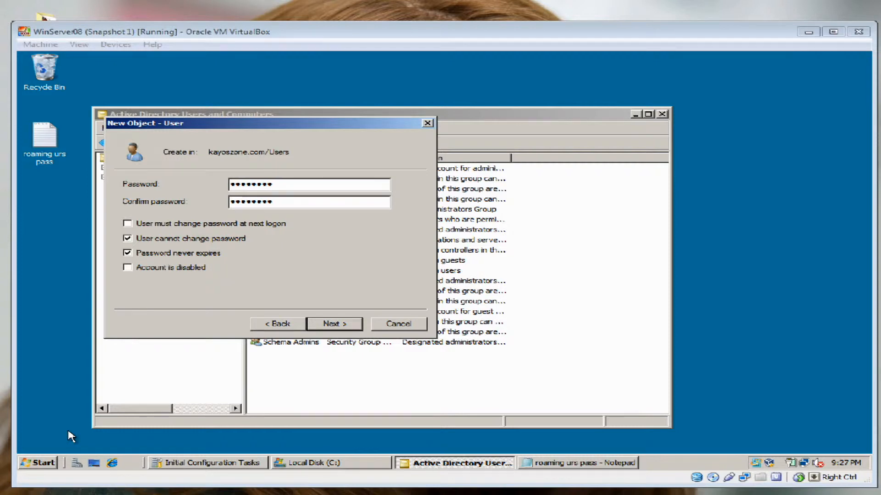
pyautogui.press('Return')
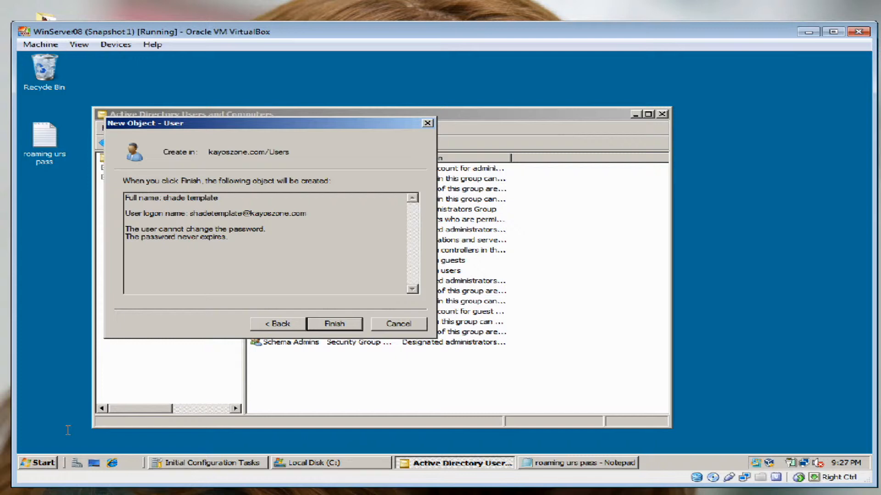
# Copy the new user's logon name onto a new line in the credentials notes
pyautogui.moveTo(190, 213); pyautogui.dragTo(307, 214)
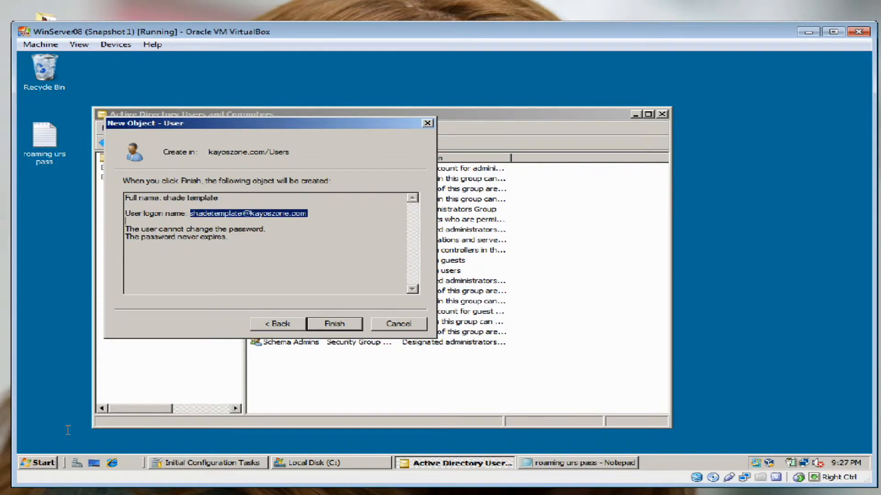
pyautogui.hotkey('alt', 'Tab')
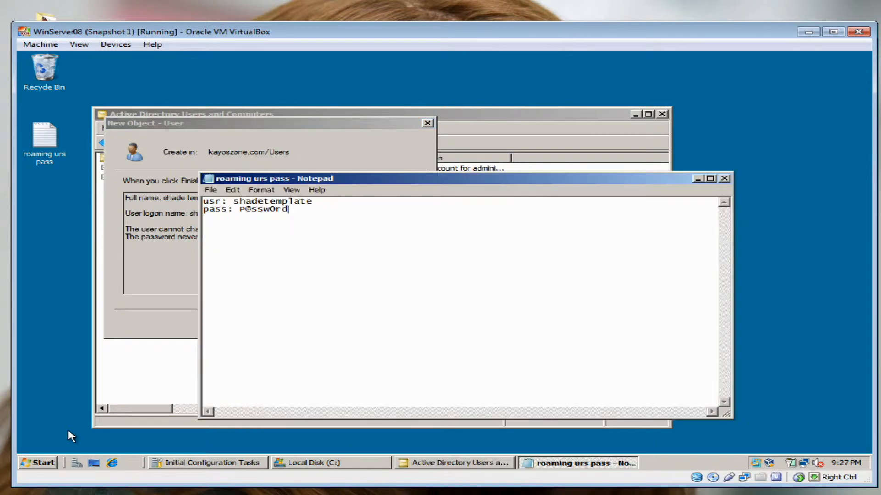
pyautogui.press('Return')
pyautogui.hotkey('ctrl', 'v')
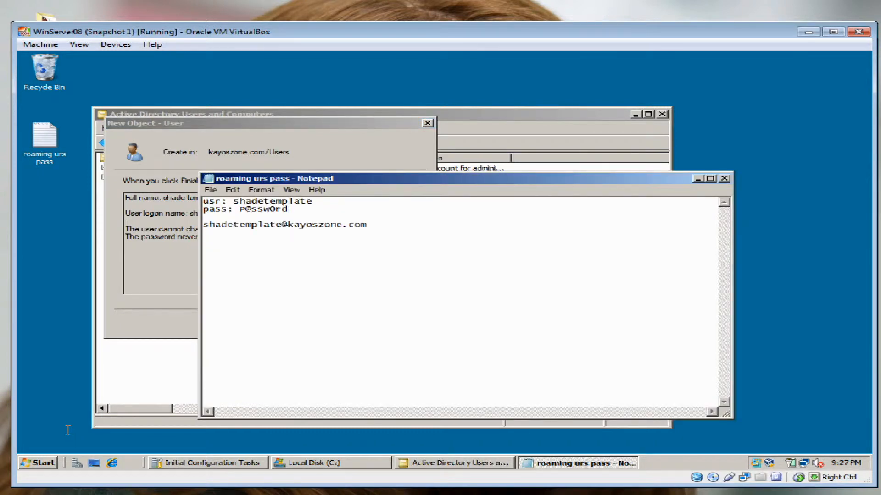
# Save the credentials notes and finish creating the template user account
pyautogui.moveTo(324, 179); pyautogui.dragTo(526, 175)
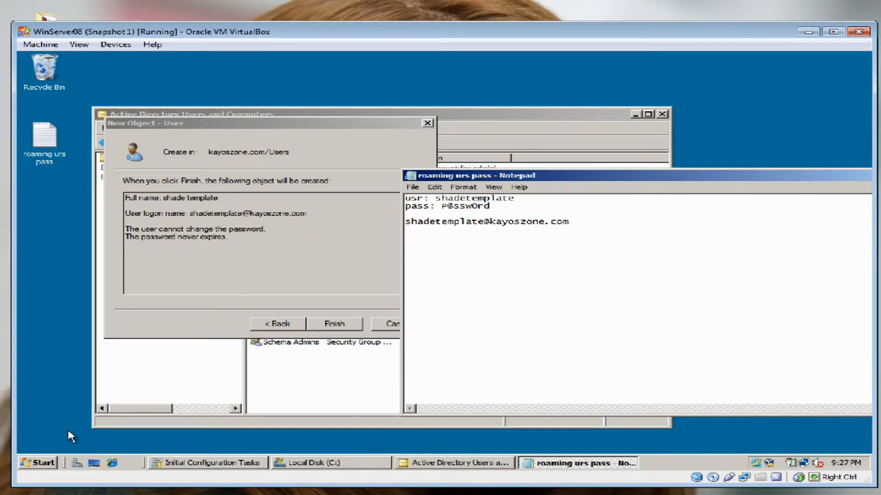
pyautogui.moveTo(472, 175); pyautogui.dragTo(369, 175)
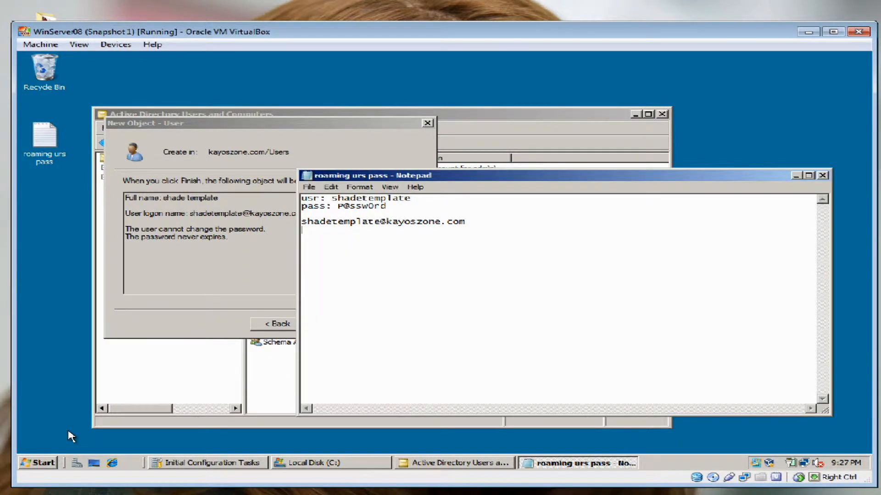
pyautogui.click(309, 187)
pyautogui.click(317, 219)
pyautogui.click(257, 266)
pyautogui.click(334, 324)
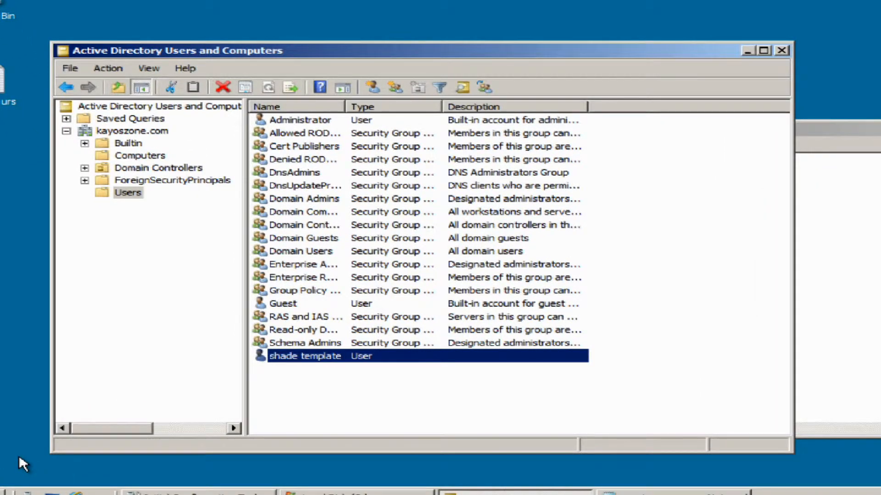
# Open the shade template user's Properties dialog at its Profile tab
pyautogui.hotkey('shift', 'F10')
pyautogui.press('Up')
pyautogui.press('Up')
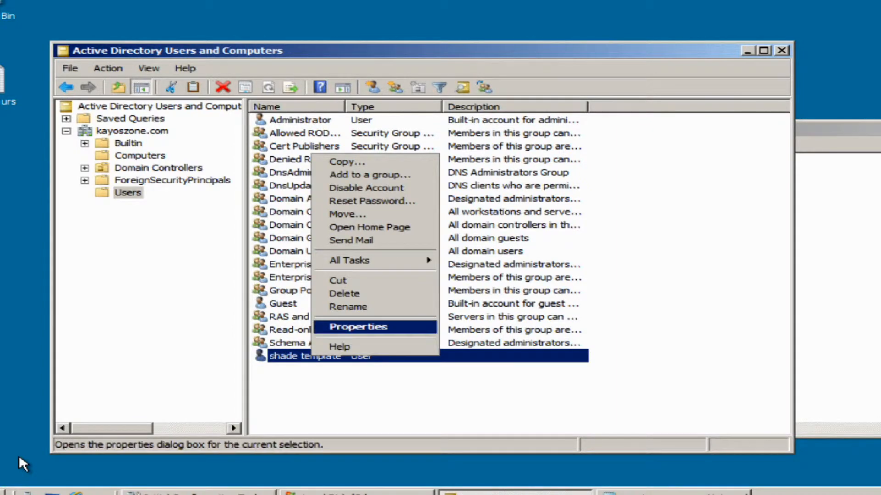
pyautogui.press('Return')
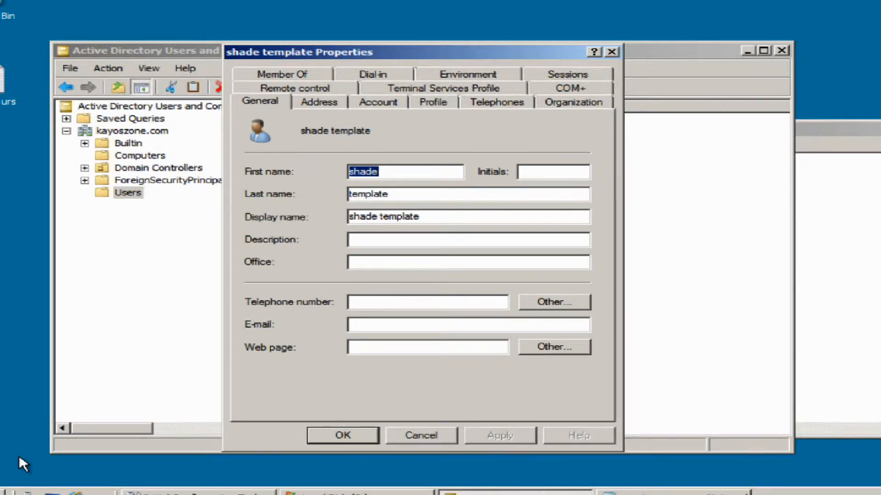
pyautogui.hotkey('ctrl', 'Tab')
pyautogui.hotkey('ctrl', 'Tab')
pyautogui.hotkey('ctrl', 'Tab')
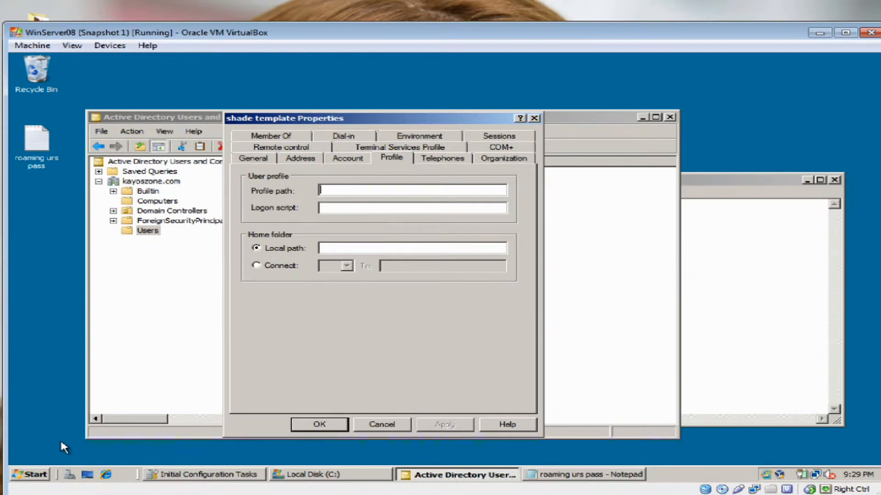
# Open the server's System information from the Computer entry's Properties
pyautogui.click(205, 475)
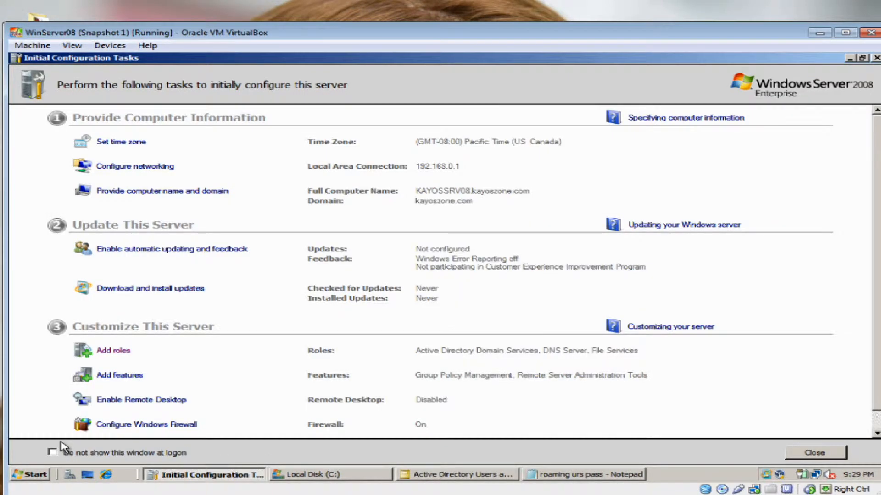
pyautogui.scroll(-1, 63, 447)
pyautogui.scroll(1, 63, 447)
pyautogui.press('super')
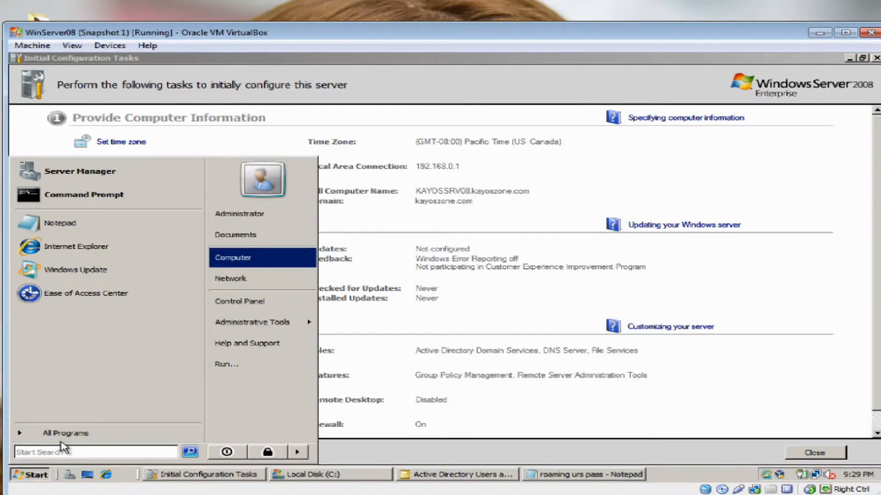
pyautogui.rightClick(261, 260)
pyautogui.click(294, 356)
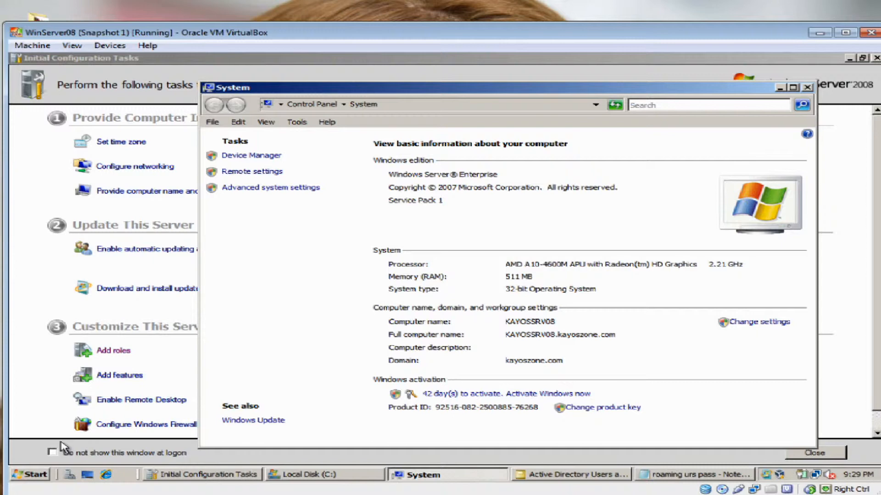
# Arrange the System and user Properties windows side by side and start the Profile path with \\
pyautogui.click(61, 443)
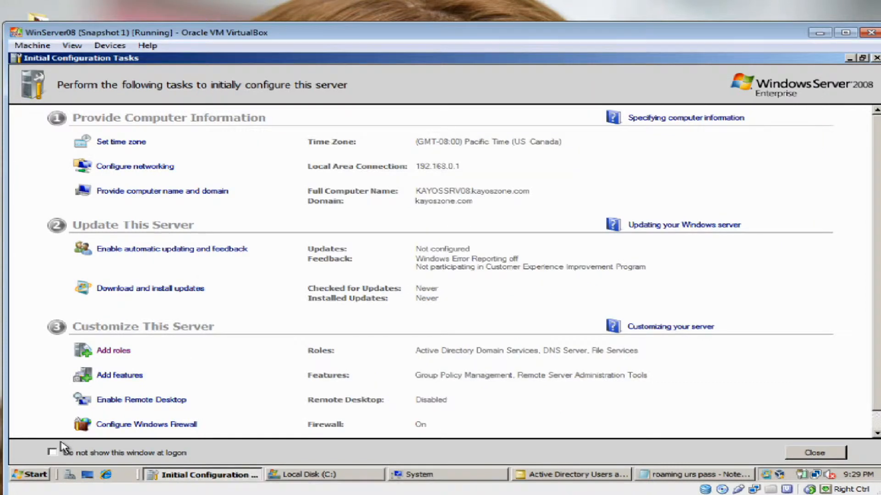
pyautogui.hotkey('alt', 'Tab')
pyautogui.moveTo(666, 88); pyautogui.dragTo(87, 60)
pyautogui.moveTo(64, 447); pyautogui.dragTo(62, 441)
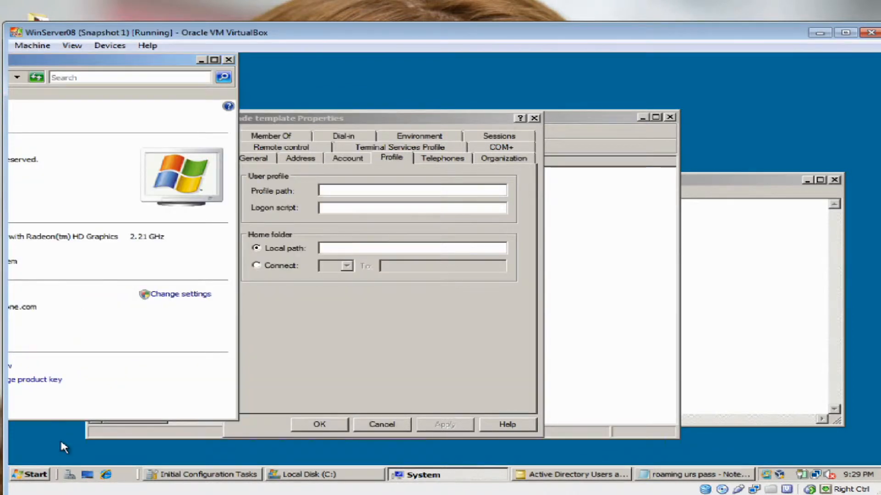
pyautogui.moveTo(137, 60); pyautogui.dragTo(269, 66)
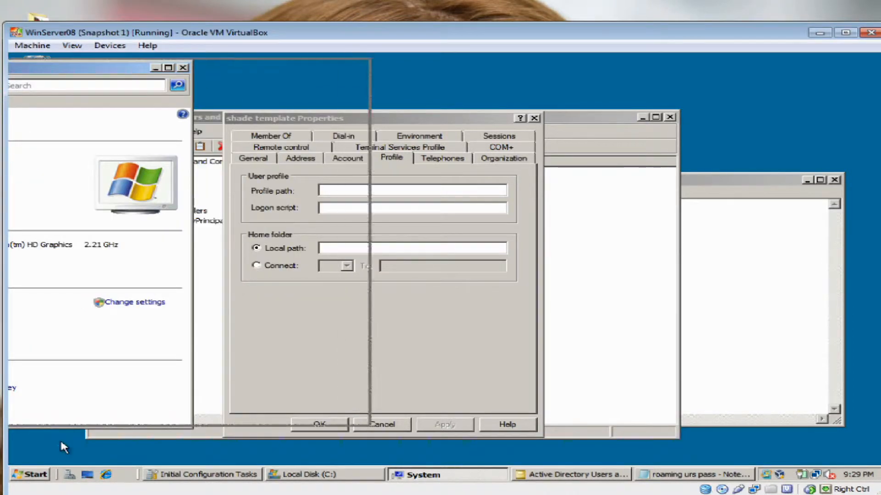
pyautogui.moveTo(60, 443); pyautogui.dragTo(60, 443)
pyautogui.moveTo(275, 94); pyautogui.dragTo(234, 66)
pyautogui.hotkey('alt', 'Tab')
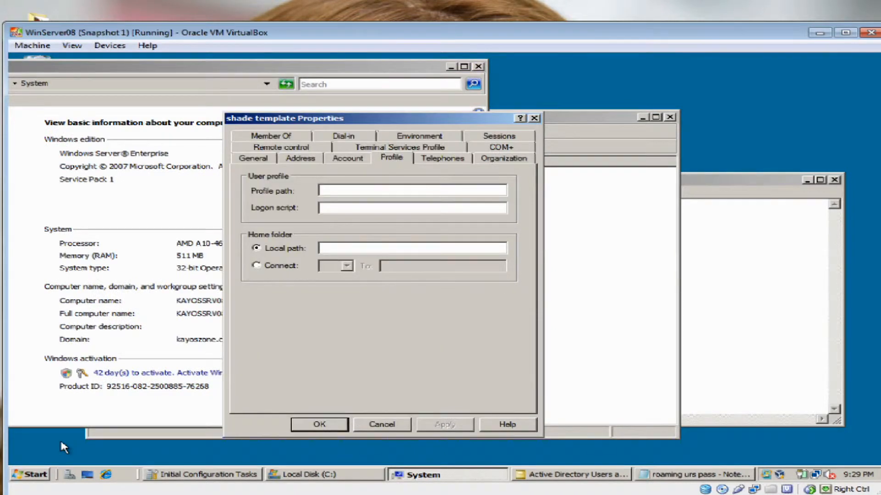
pyautogui.moveTo(376, 118); pyautogui.dragTo(540, 110)
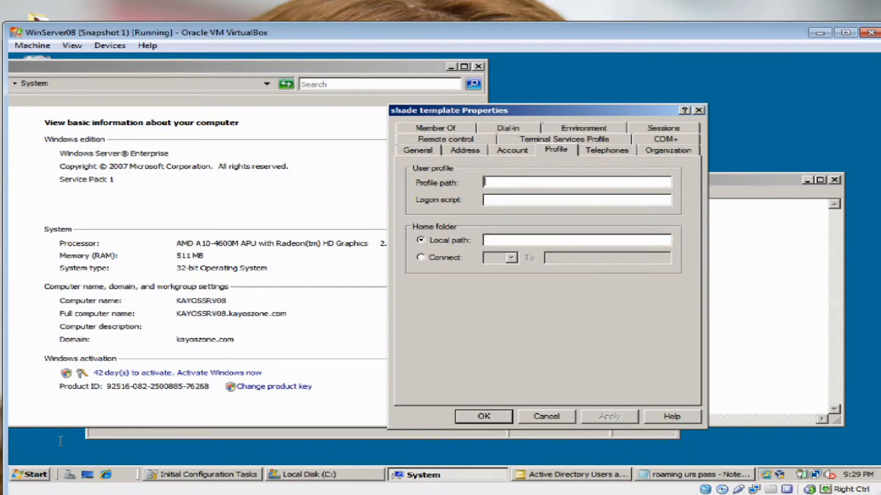
pyautogui.write('\\\\')
# Check the server name KAYOSSRV08 in Computer Name settings, then cancel back to the profile
pyautogui.click(447, 475)
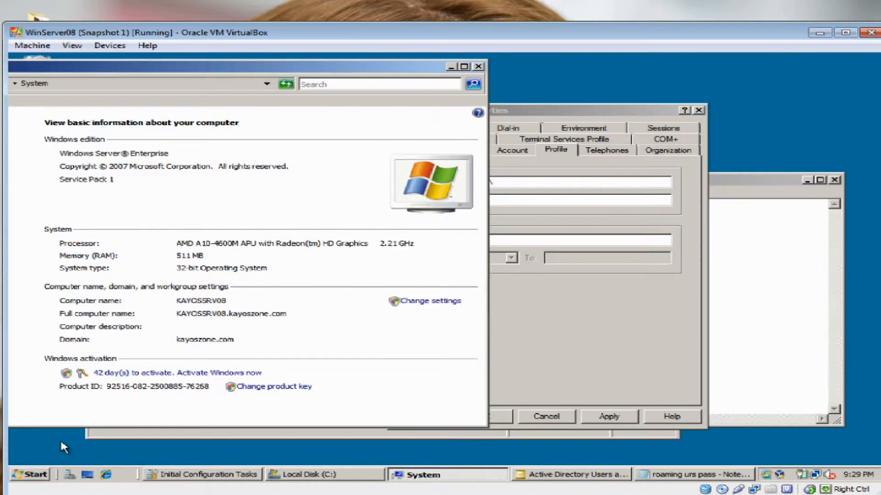
pyautogui.click(430, 301)
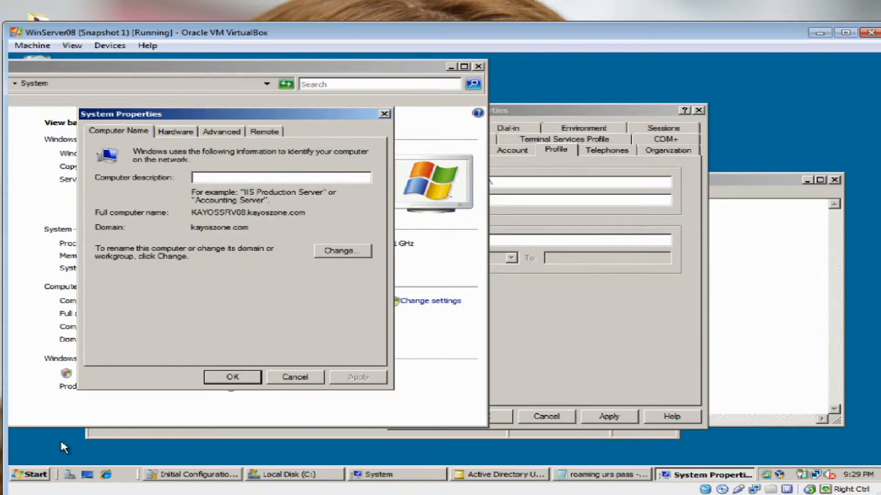
pyautogui.hotkey('alt', 'c')
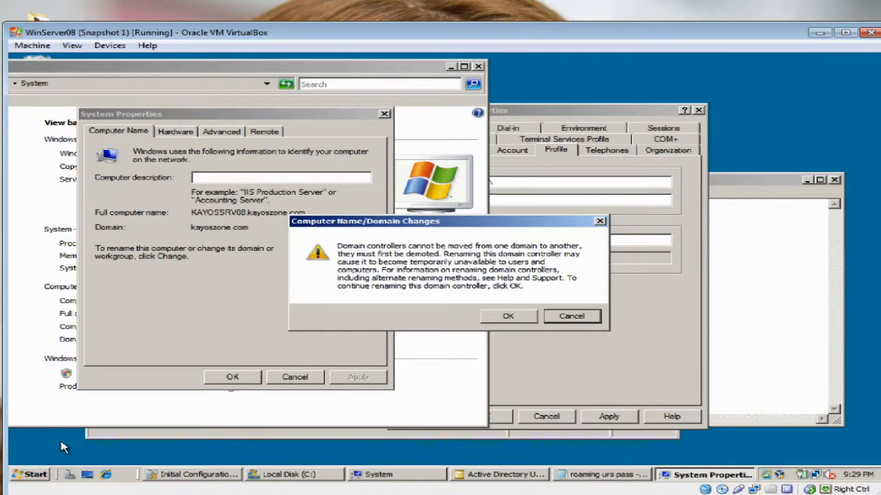
pyautogui.press('Return')
pyautogui.press('Tab')
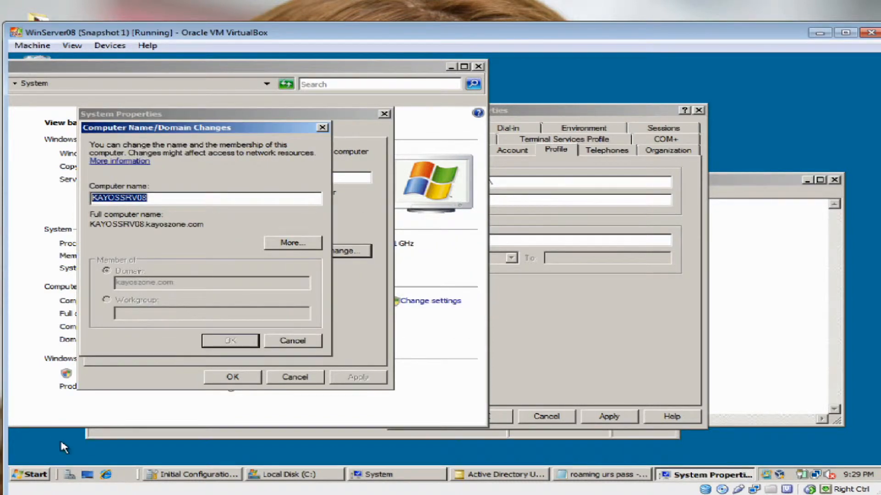
pyautogui.press('Escape')
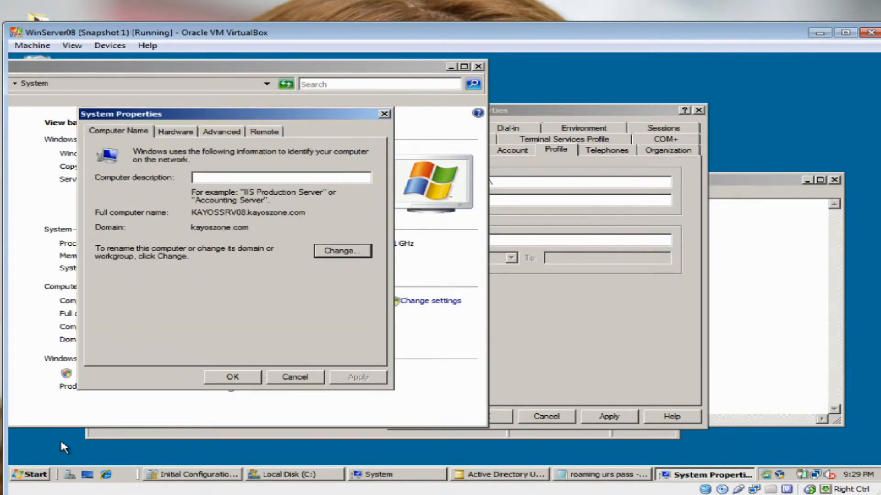
pyautogui.press('Escape')
pyautogui.hotkey('alt', 'Tab')
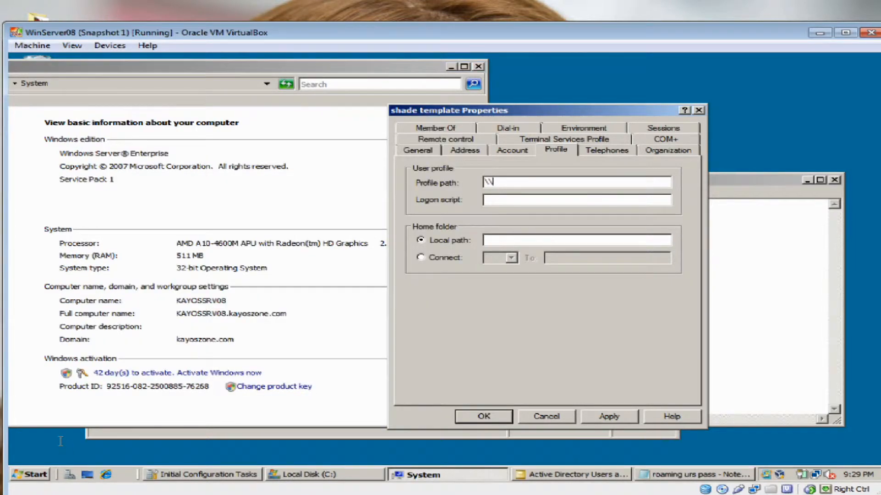
# Set the profile path to \\KAYOSSRV08\myprofile\%username%, apply it and close Properties
pyautogui.write('KAYOSSRV08')
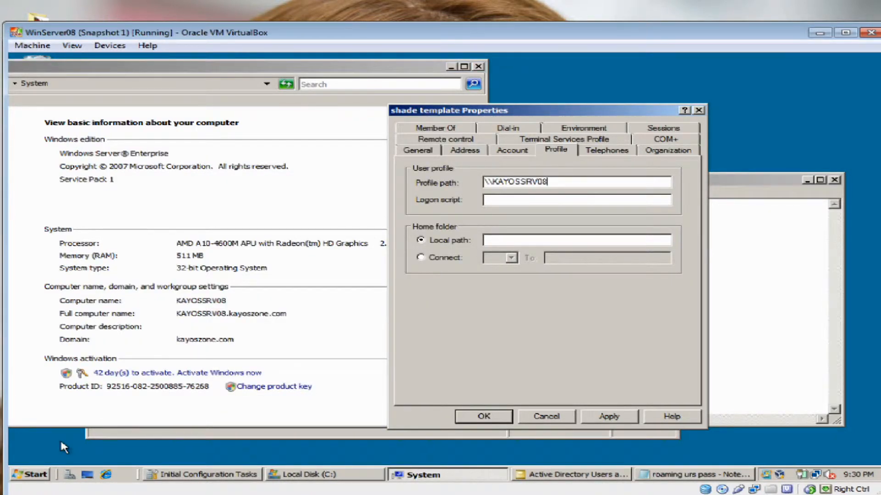
pyautogui.write('\\')
pyautogui.click(354, 475)
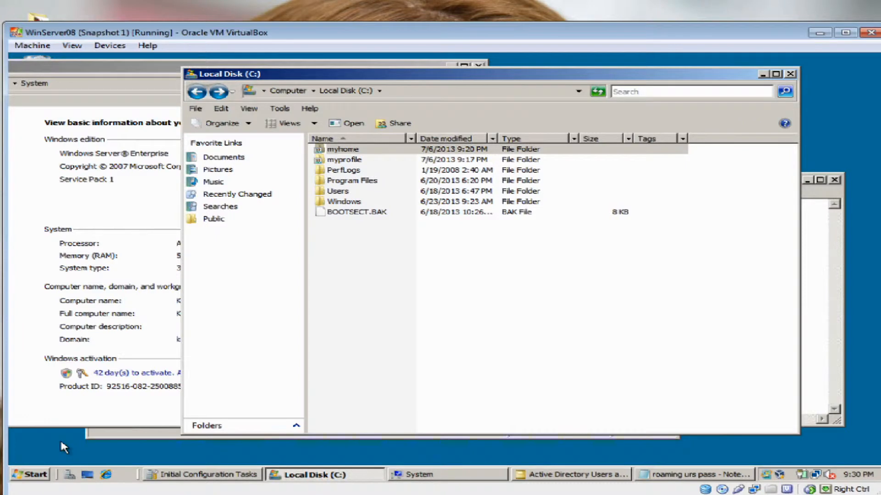
pyautogui.moveTo(459, 74)
pyautogui.mouseDown()
pyautogui.moveTo(360, 235)
pyautogui.moveTo(360, 250)
pyautogui.mouseUp()
pyautogui.click(246, 336)
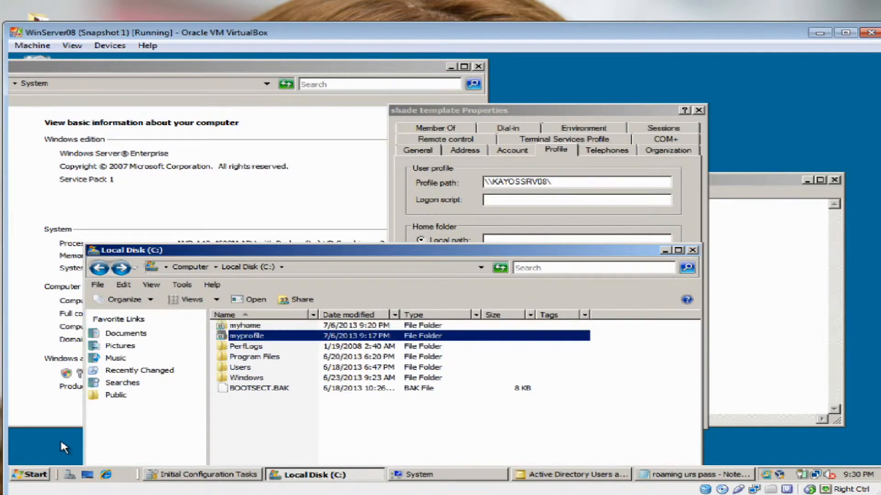
pyautogui.click(246, 336)
pyautogui.hotkey('ctrl', 'c')
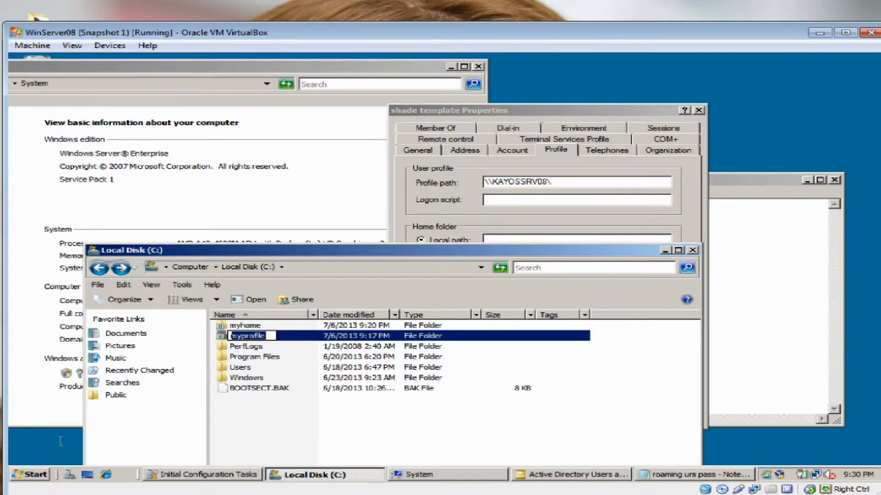
pyautogui.click(562, 182)
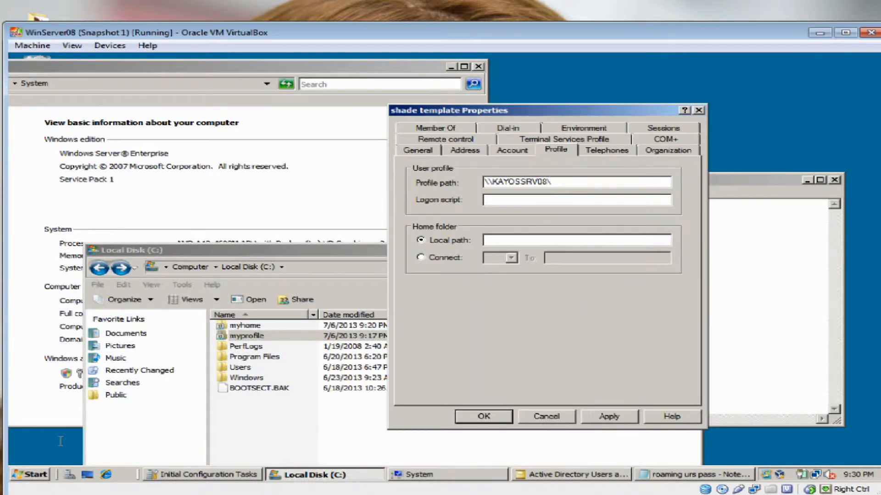
pyautogui.hotkey('ctrl', 'v')
pyautogui.write('\\%username')
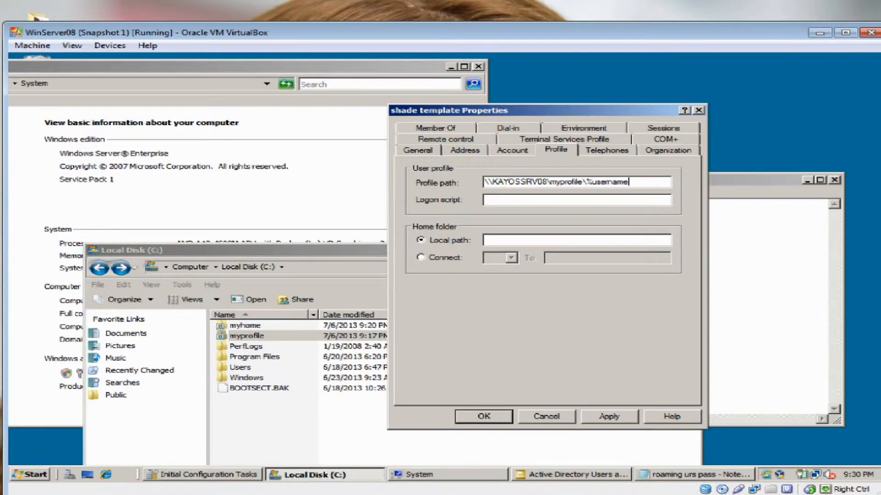
pyautogui.write('%')
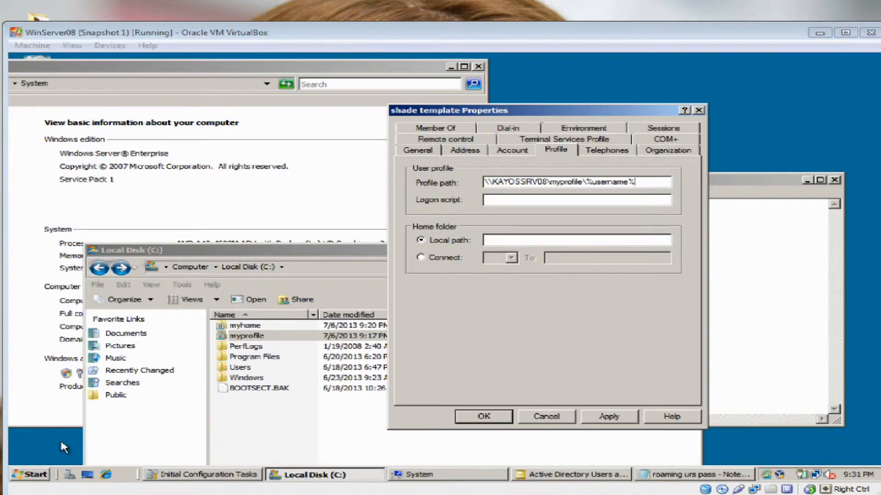
pyautogui.hotkey('alt', 'a')
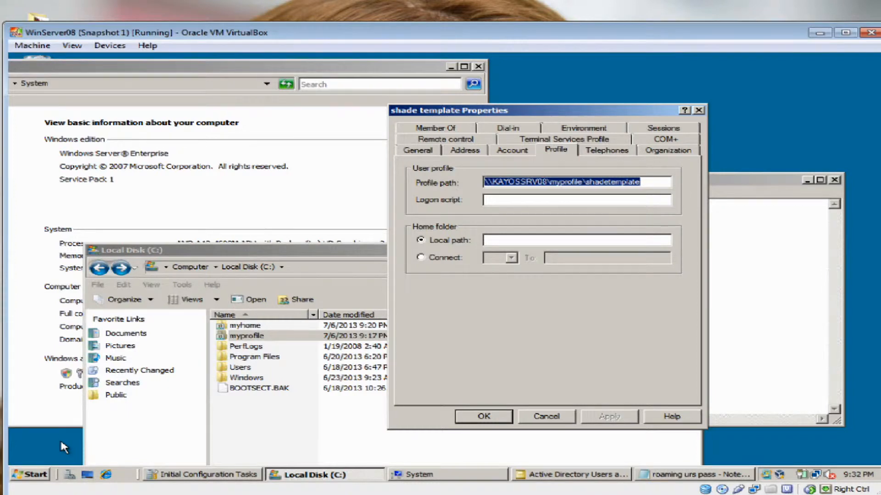
pyautogui.press('Return')
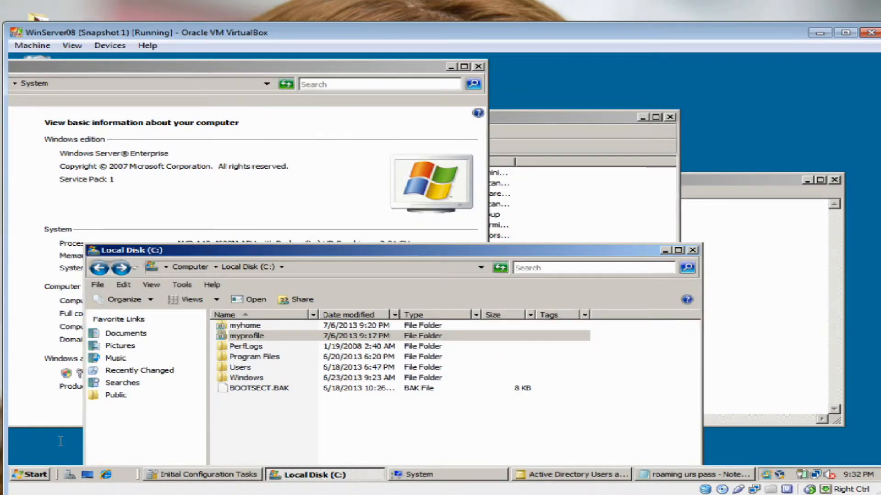
# Minimize the System, Active Directory Users and Computers and credentials note windows
pyautogui.hotkey('alt', 'Tab')
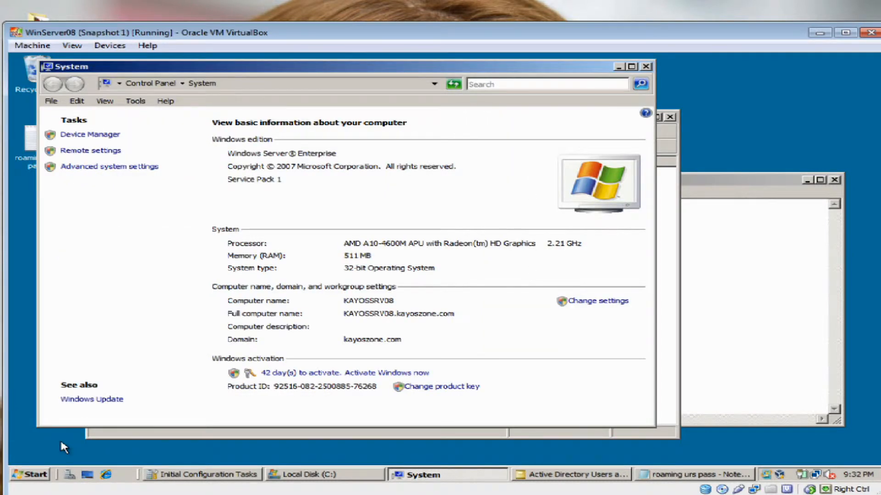
pyautogui.click(619, 67)
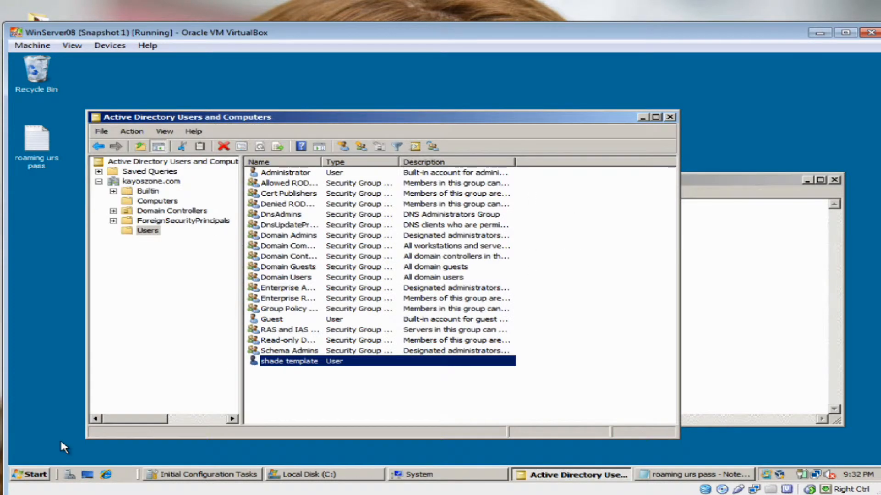
pyautogui.click(643, 117)
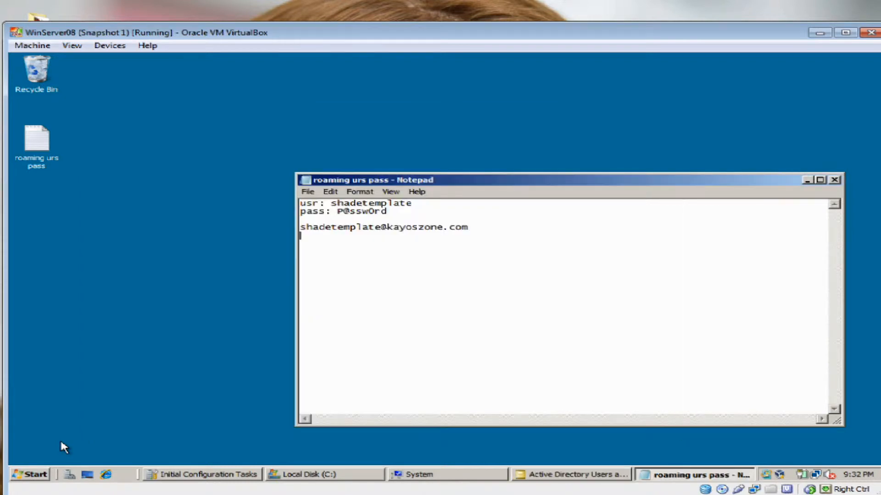
pyautogui.click(807, 181)
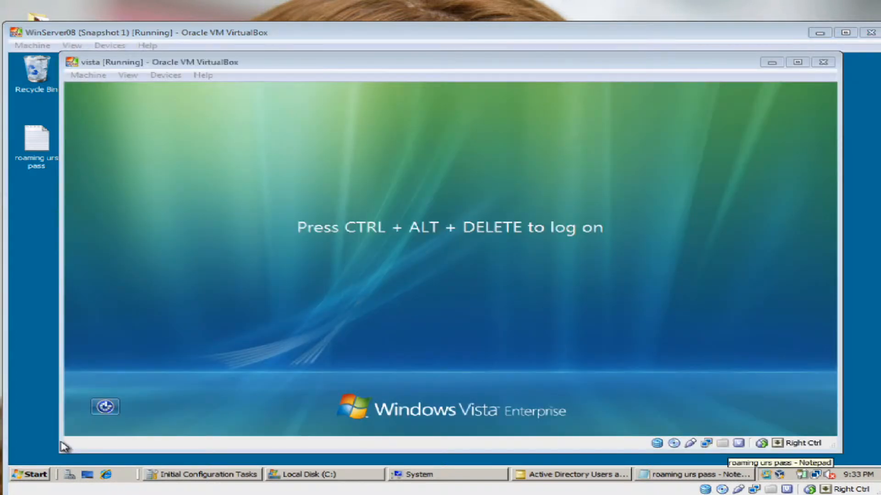
# Send Ctrl-Alt-Del to Vista, choose Other User and begin the username with kayoszone\
pyautogui.click(88, 76)
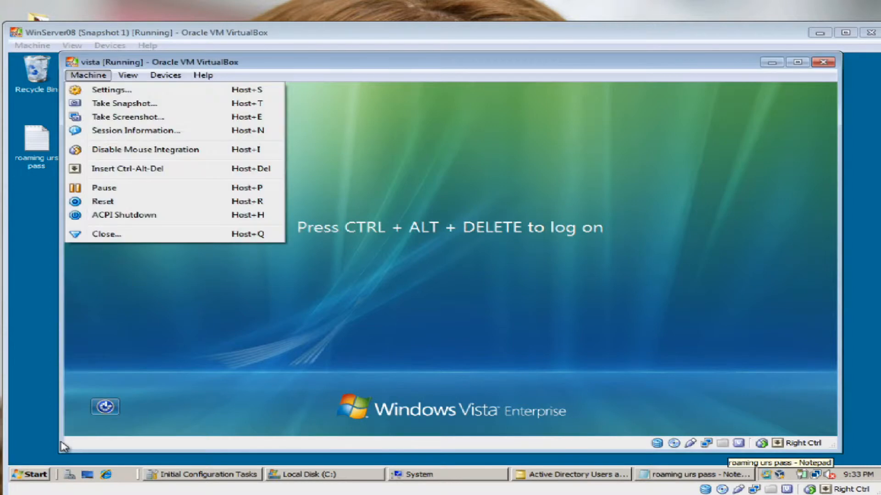
pyautogui.click(127, 168)
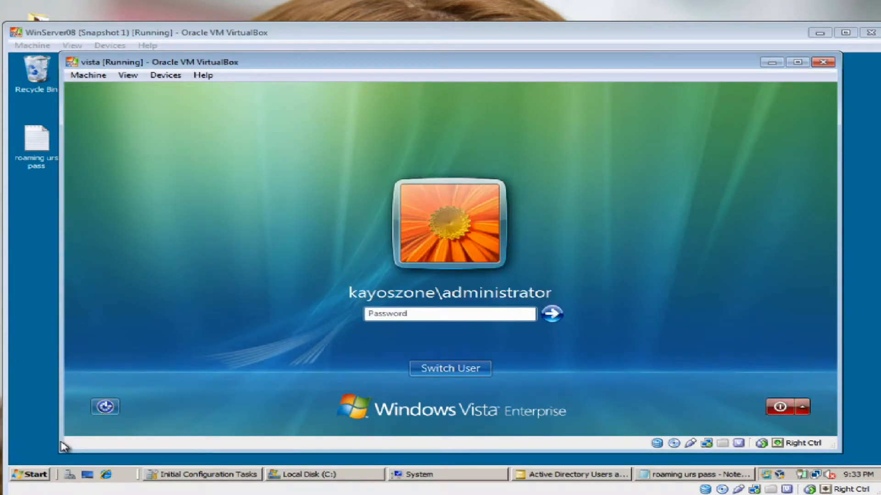
pyautogui.click(450, 369)
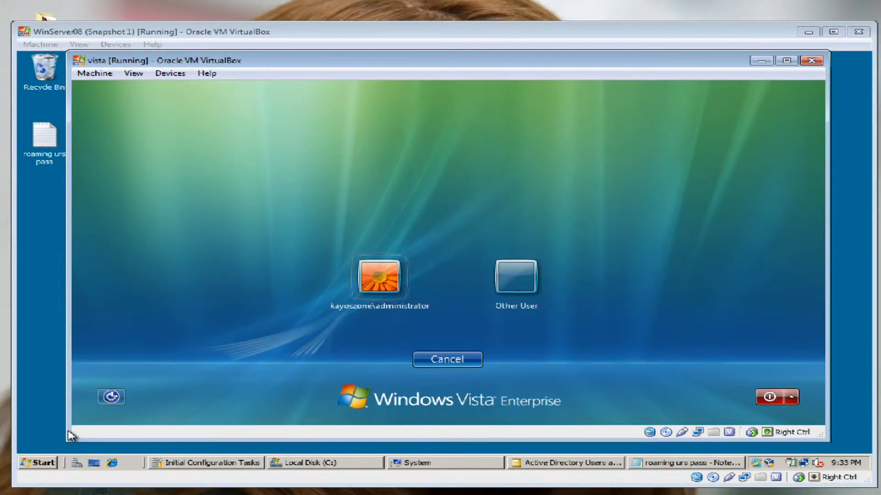
pyautogui.click(516, 277)
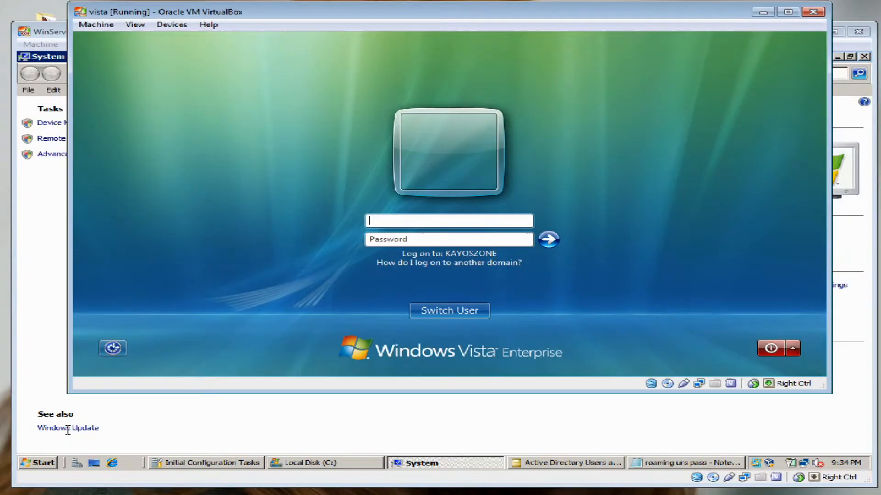
pyautogui.write('kayoszone\\')
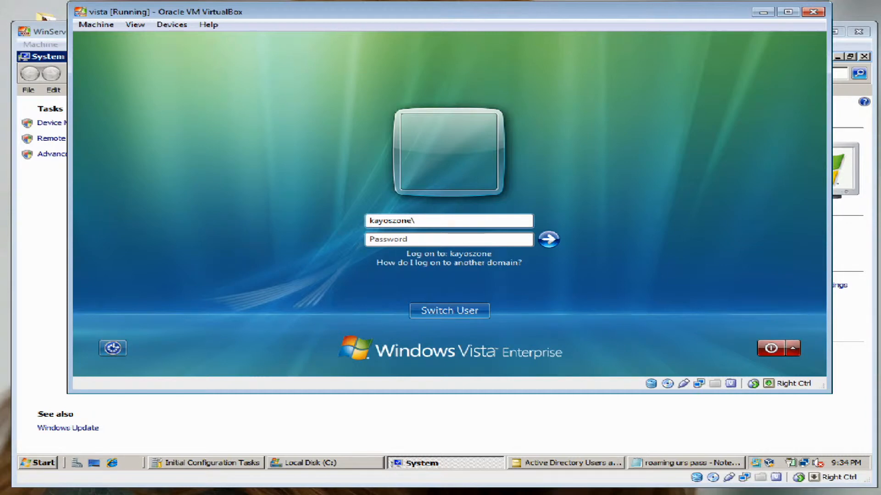
# Log on as kayoszone\shadetemplate with the password from the credentials note
pyautogui.click(71, 435)
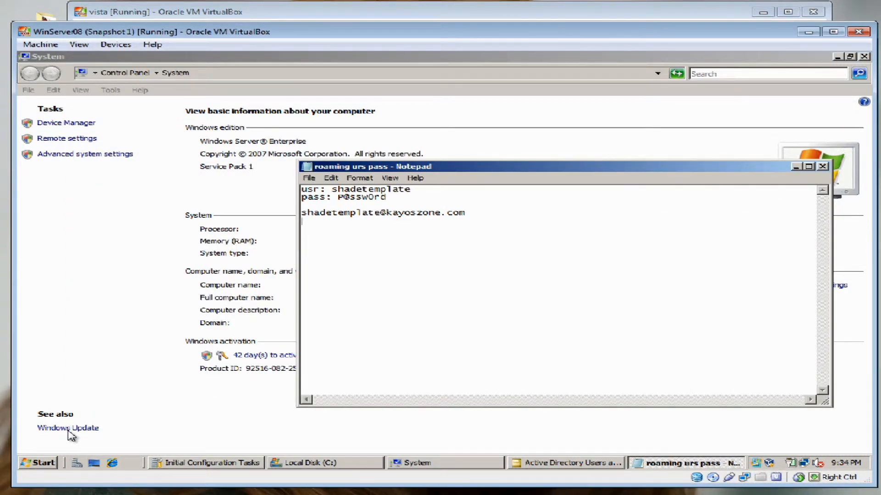
pyautogui.hotkey('alt', 'Tab')
pyautogui.write('sh')
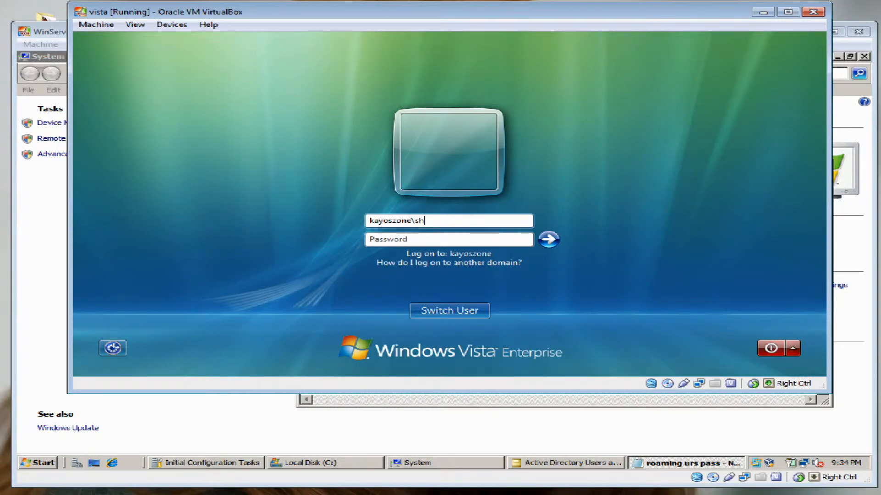
pyautogui.write('adetemplate')
pyautogui.press('Tab')
pyautogui.click(67, 431)
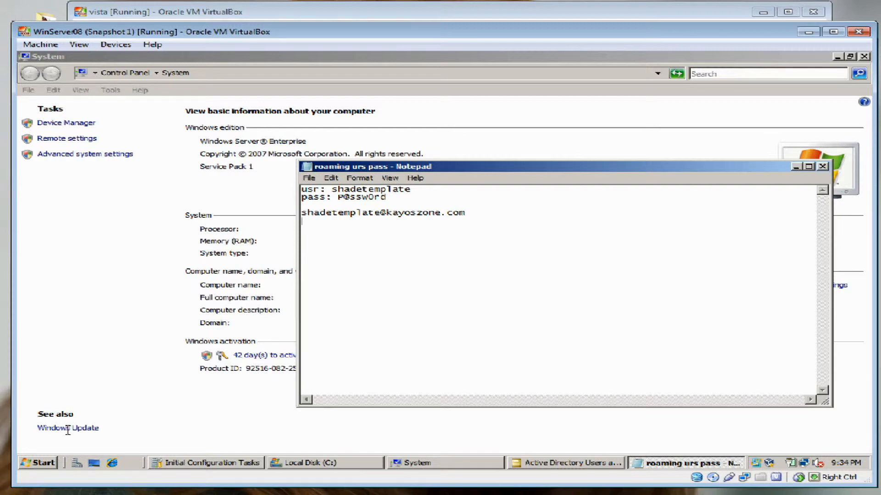
pyautogui.hotkey('alt', 'Tab')
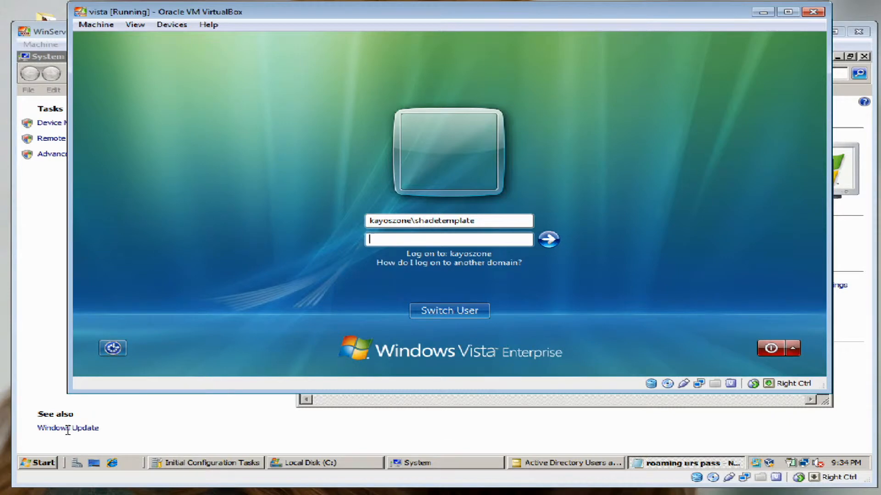
pyautogui.press('capslock')
pyautogui.write('•')
pyautogui.press('capslock')
pyautogui.write('••••')
pyautogui.press('Return')
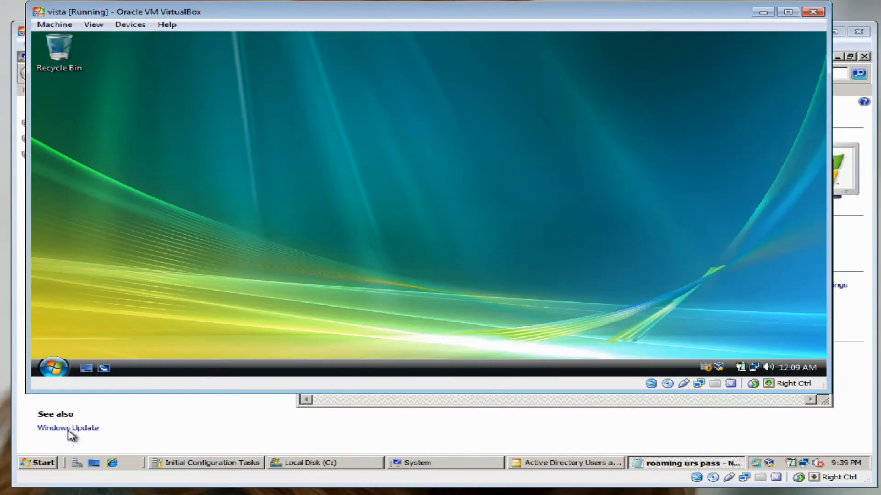
# Paste 'This is a tutorial about Roaming Profiles' into a new Notepad note and save it as rp test
pyautogui.click(54, 367)
pyautogui.click(88, 260)
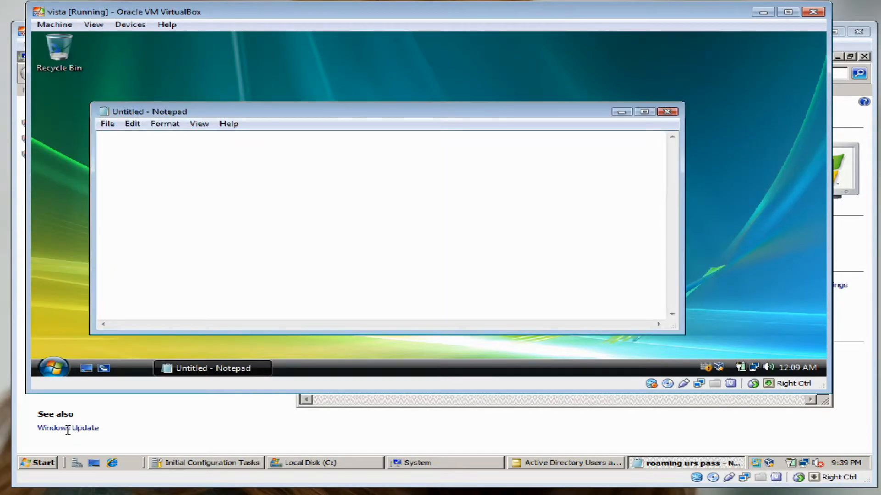
pyautogui.rightClick(377, 190)
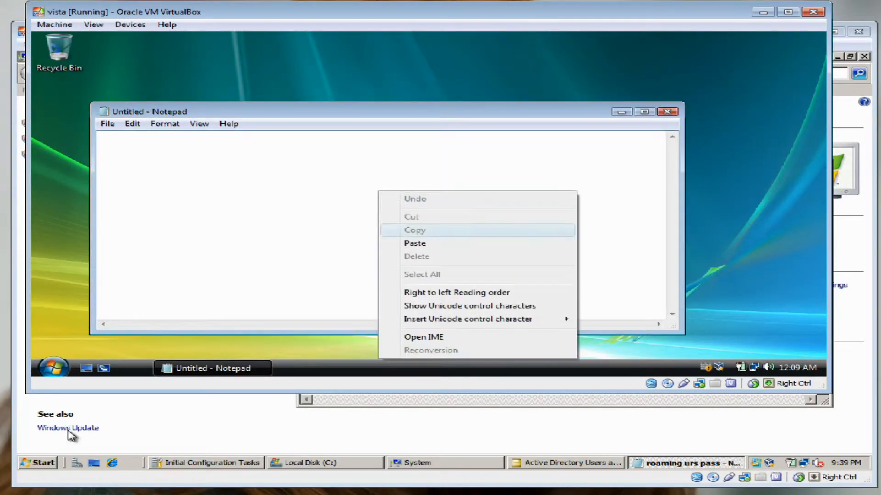
pyautogui.click(415, 243)
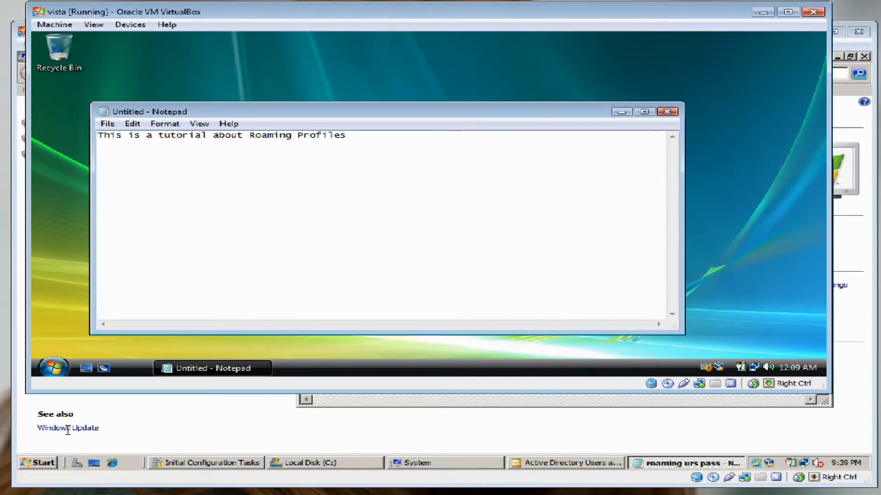
pyautogui.click(107, 124)
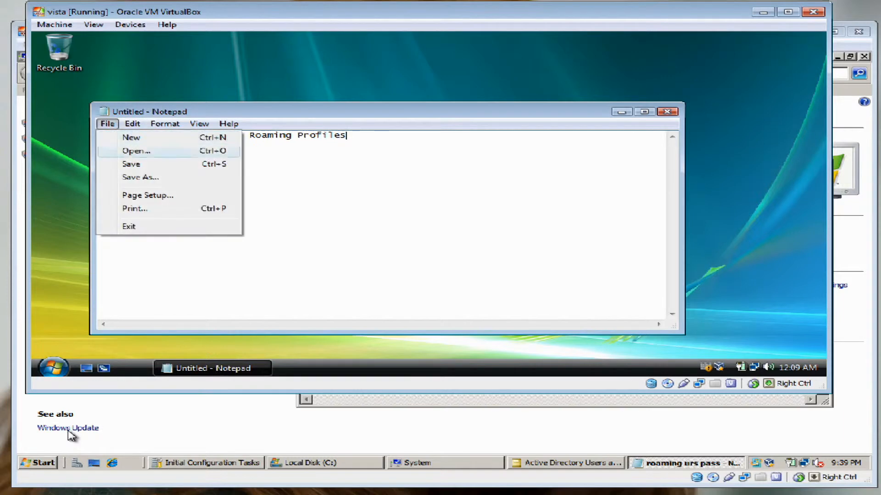
pyautogui.click(142, 177)
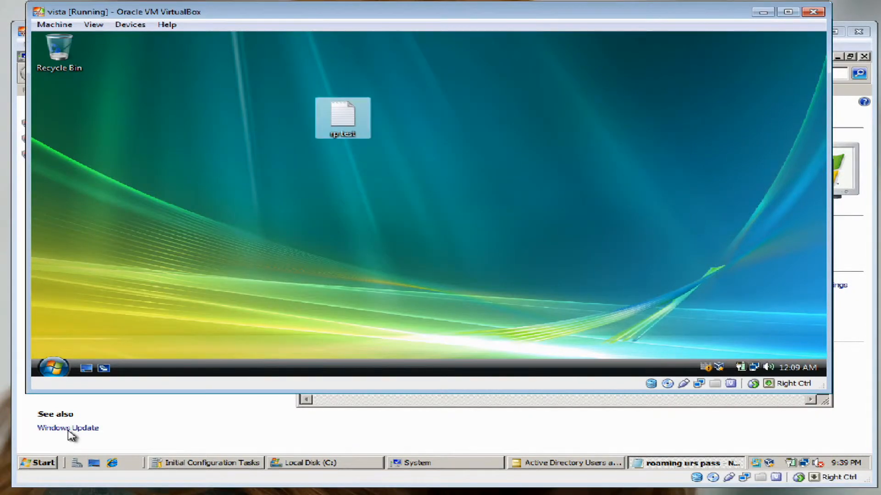
pyautogui.rightClick(540, 132)
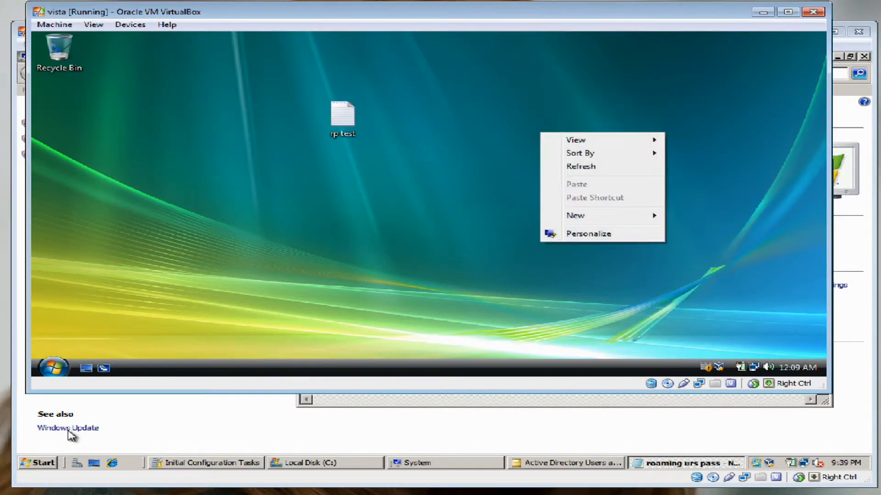
# Try pink-red then blue solid-colour desktop backgrounds, keeping blue
pyautogui.click(589, 233)
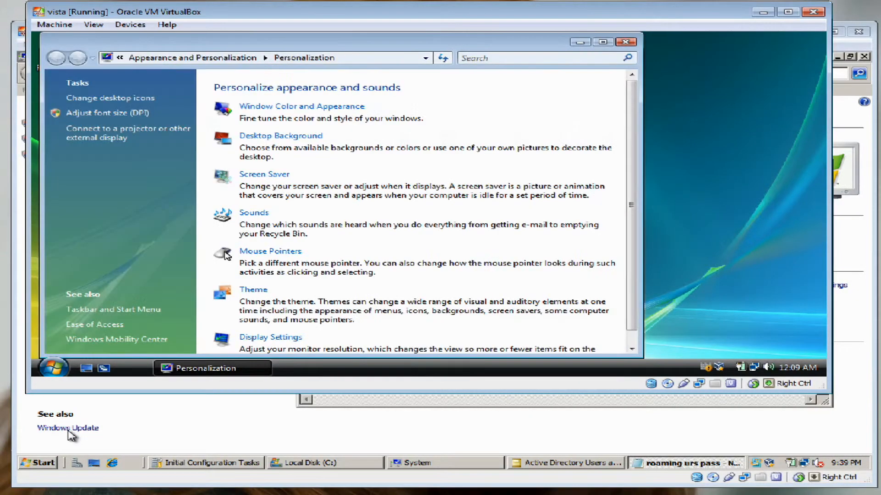
pyautogui.click(281, 136)
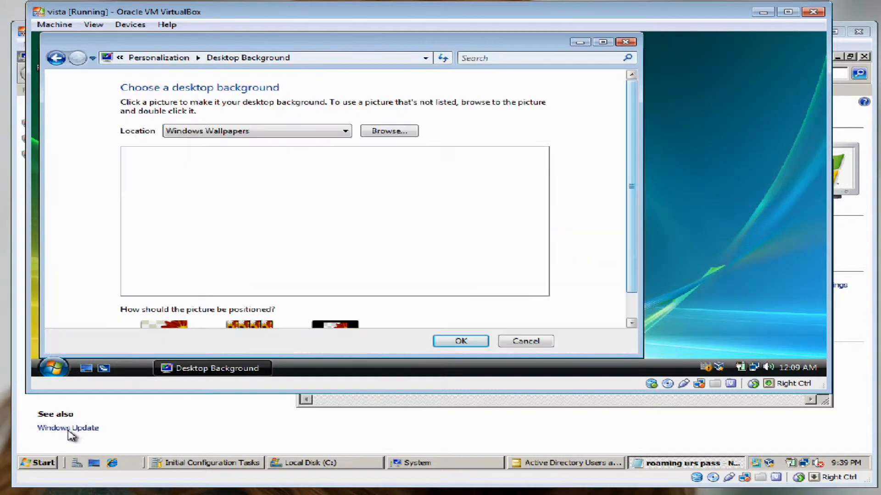
pyautogui.click(345, 101)
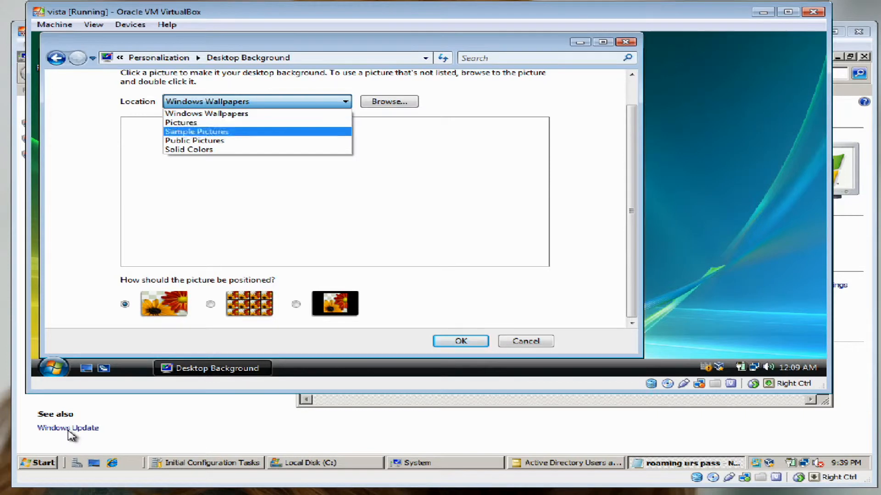
pyautogui.click(188, 150)
pyautogui.scroll(-3, 335, 220)
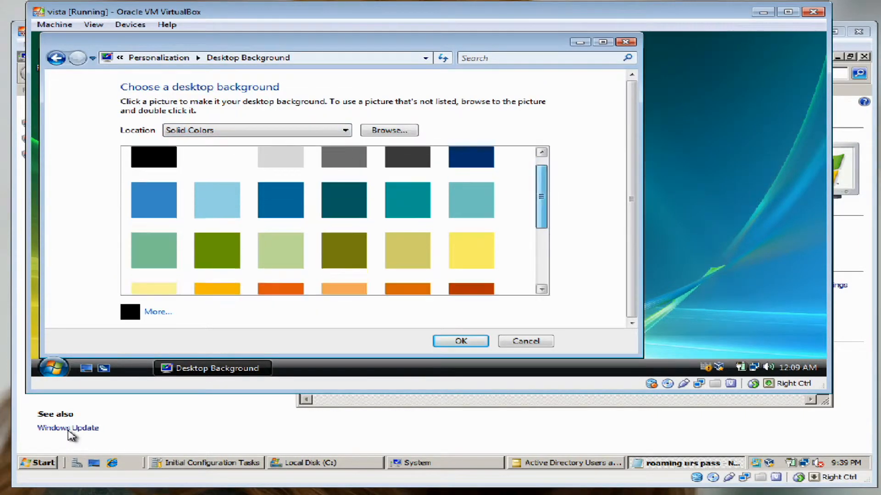
pyautogui.moveTo(541, 252); pyautogui.dragTo(541, 198)
pyautogui.click(407, 238)
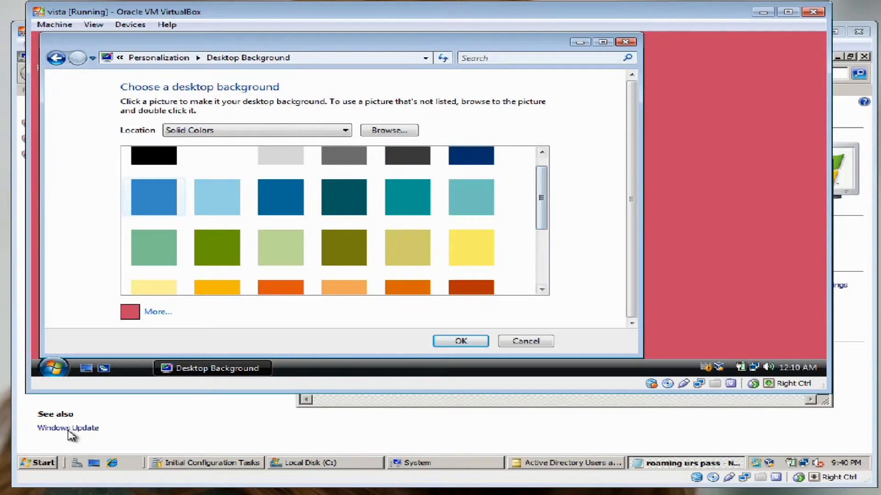
pyautogui.click(154, 197)
pyautogui.click(68, 431)
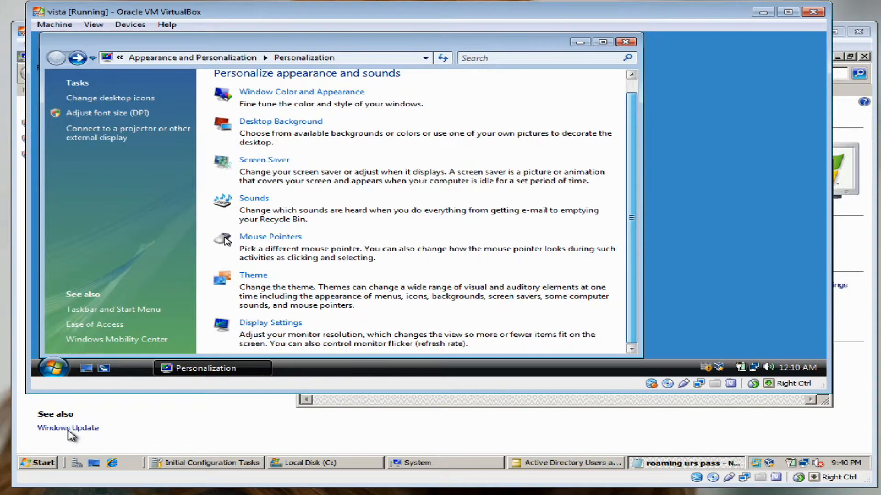
# Apply the Windows Classic theme in Theme Settings and close Personalization
pyautogui.click(253, 275)
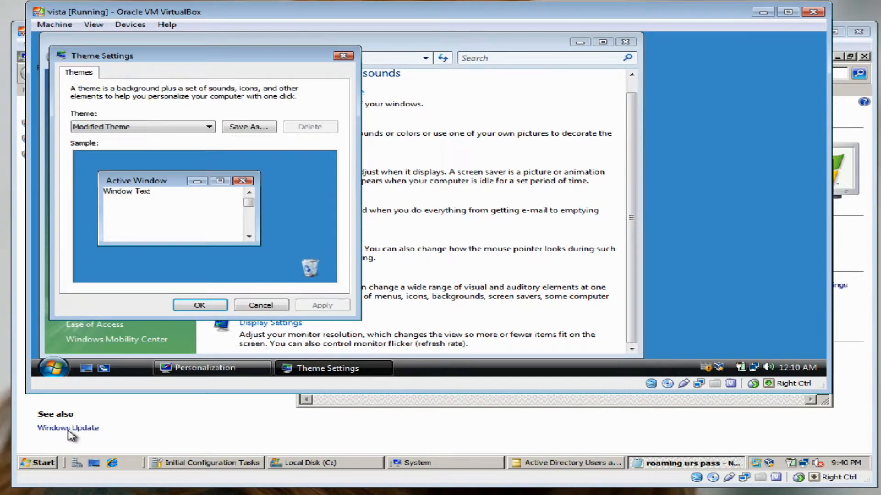
pyautogui.click(144, 126)
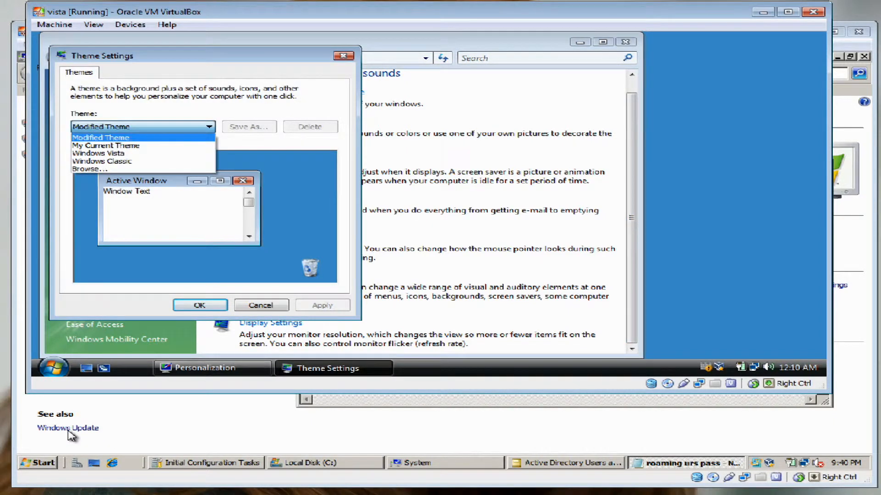
pyautogui.click(143, 161)
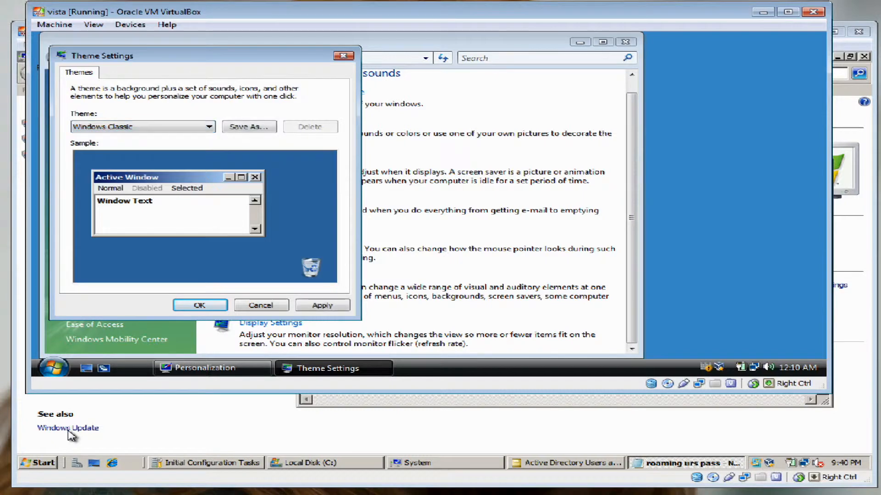
pyautogui.click(323, 306)
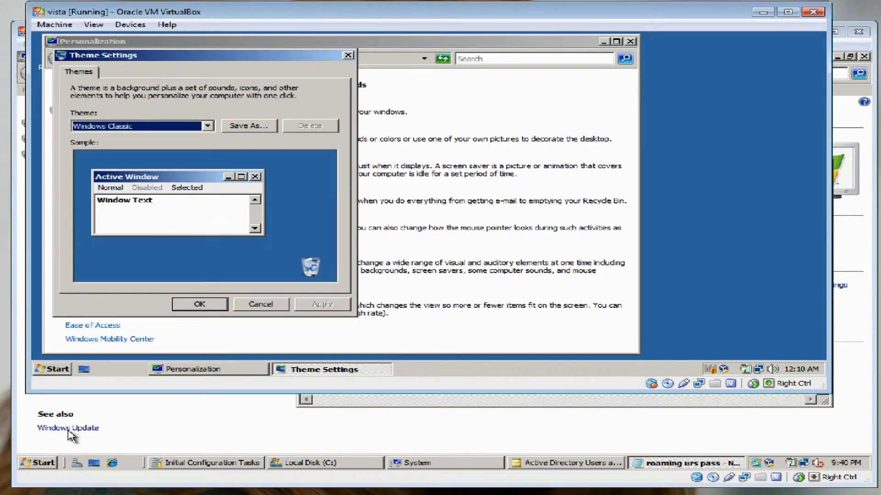
pyautogui.click(200, 304)
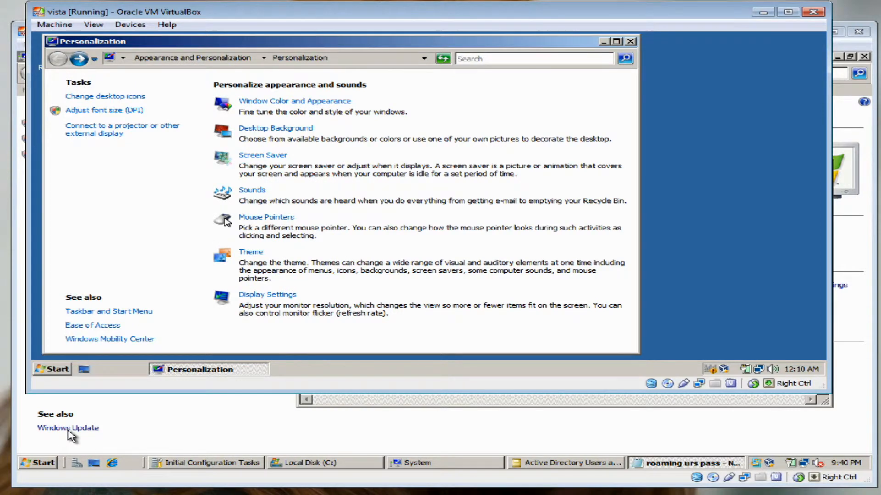
pyautogui.click(630, 41)
# Refresh the desktop and create a new desktop folder named test folder
pyautogui.rightClick(489, 100)
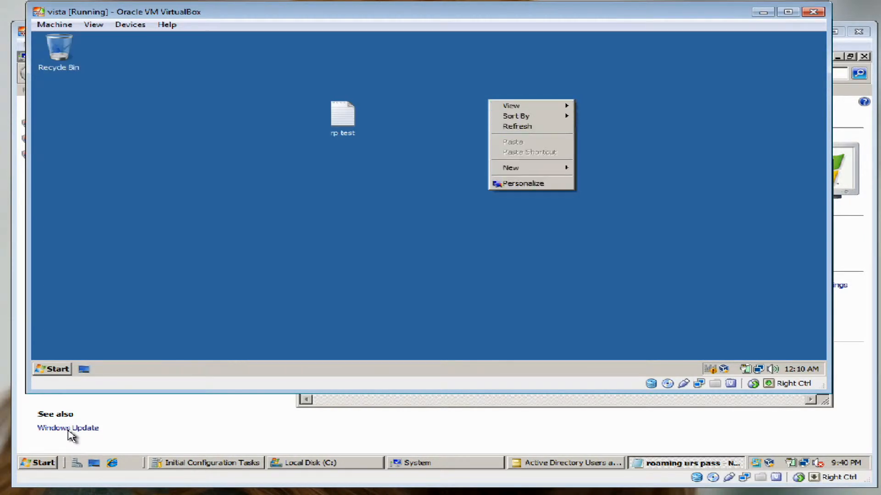
pyautogui.click(517, 126)
pyautogui.rightClick(440, 161)
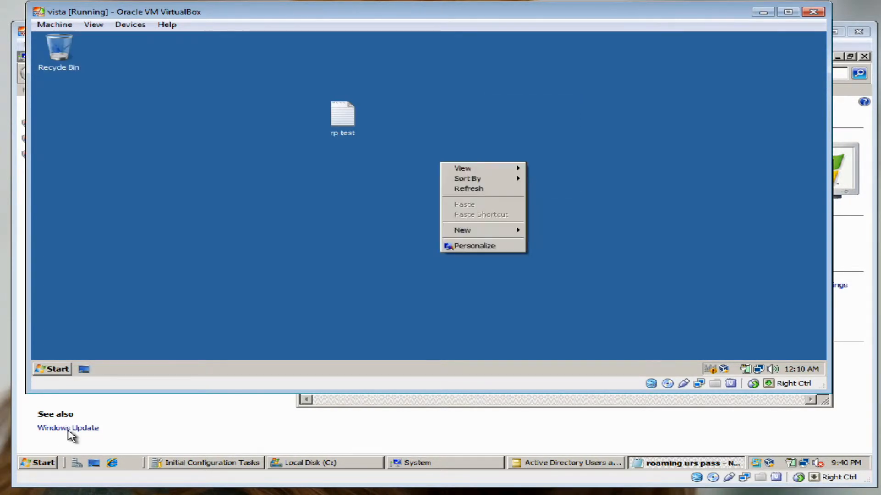
pyautogui.moveTo(464, 230)
pyautogui.click(550, 231)
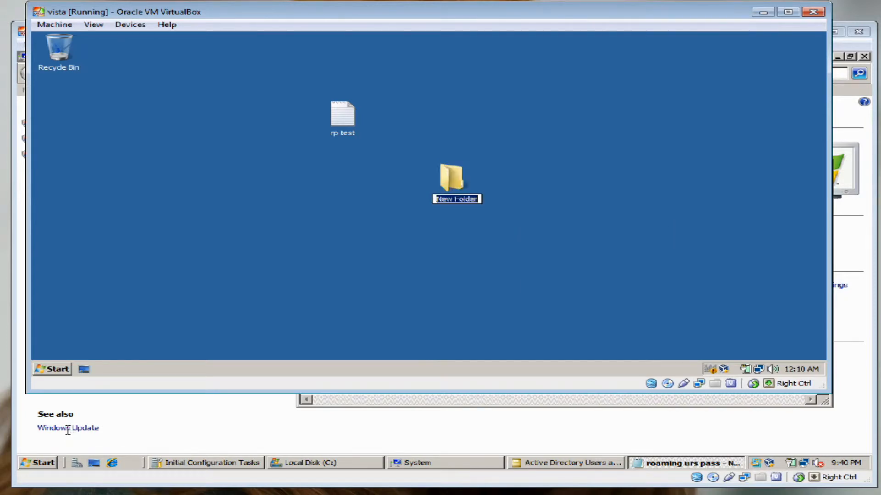
pyautogui.write('test folder')
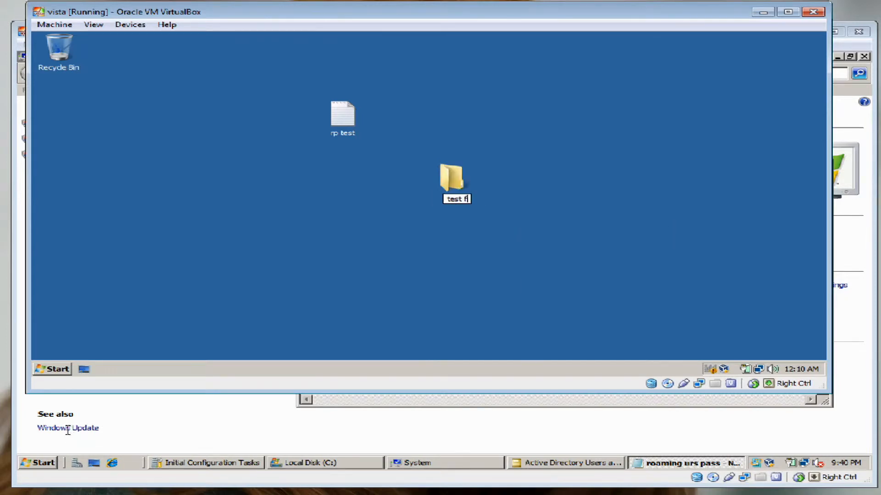
pyautogui.press('Return')
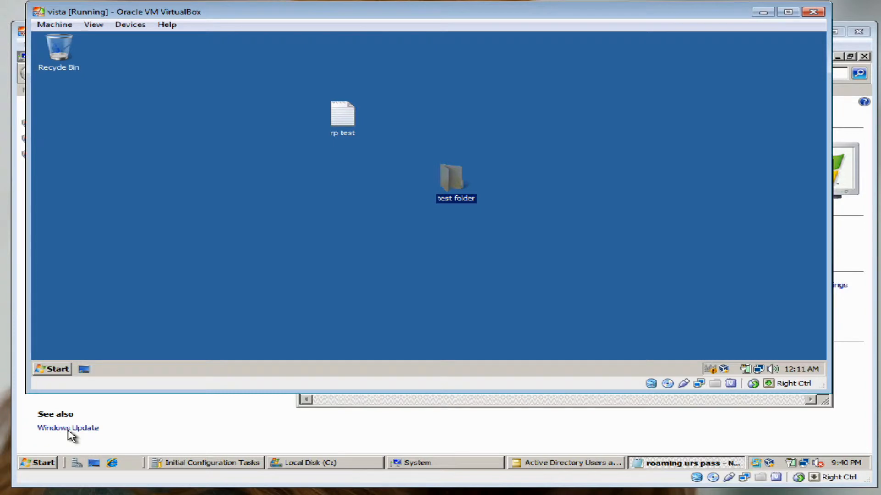
pyautogui.press('super')
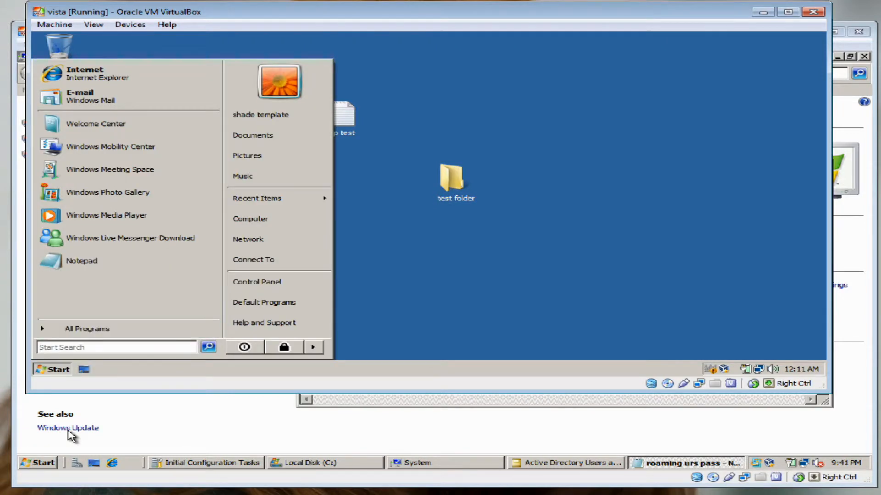
# Choose Log Off from the arrow menu beside the Start menu lock button
pyautogui.click(313, 347)
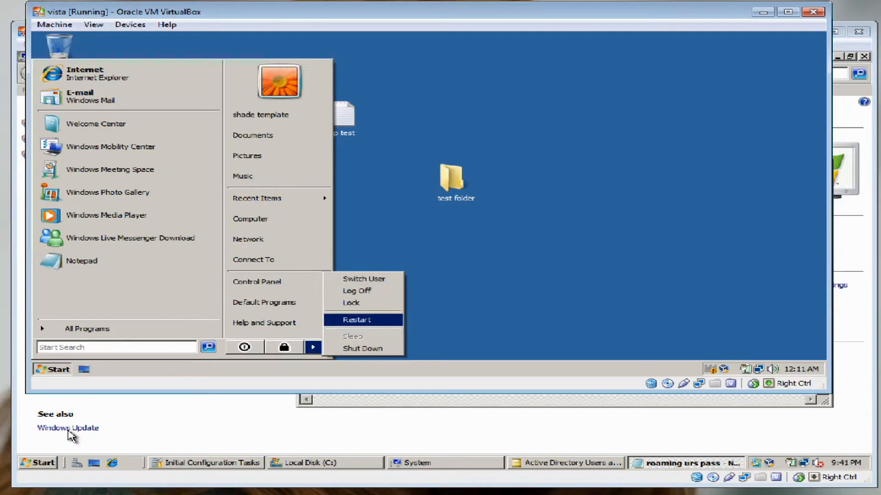
pyautogui.press('Up')
pyautogui.press('Up')
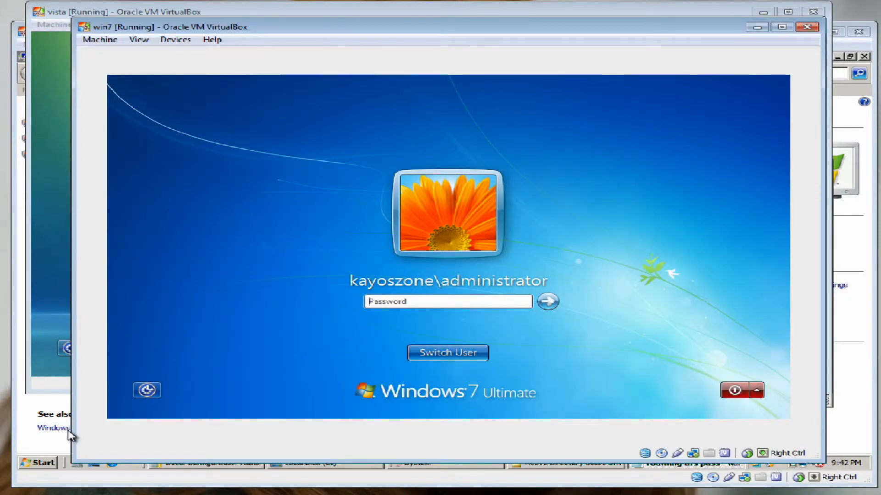
# Switch user on Windows 7 and log on with the domain template account's user name and password
pyautogui.click(448, 353)
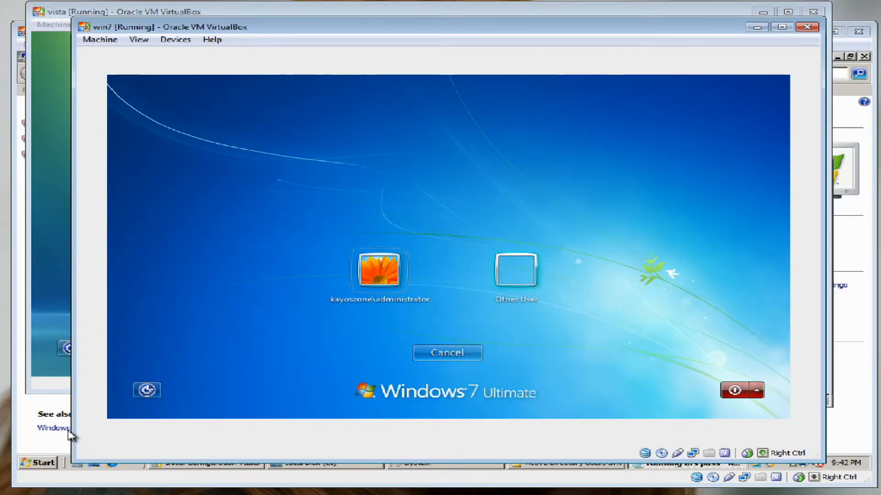
pyautogui.click(516, 271)
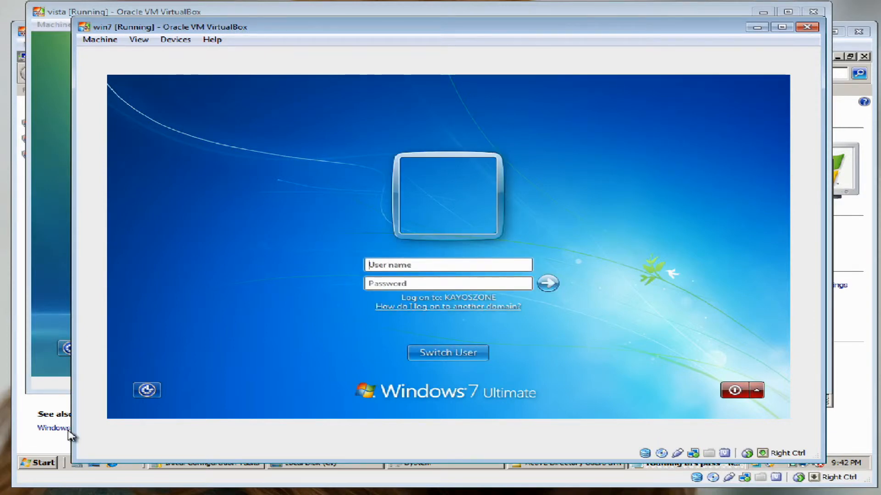
pyautogui.write('kayo')
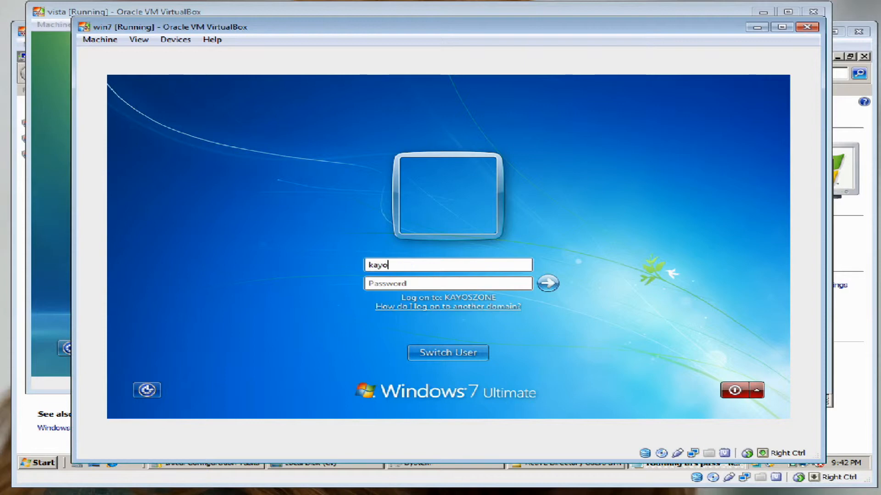
pyautogui.write('szone\\sha')
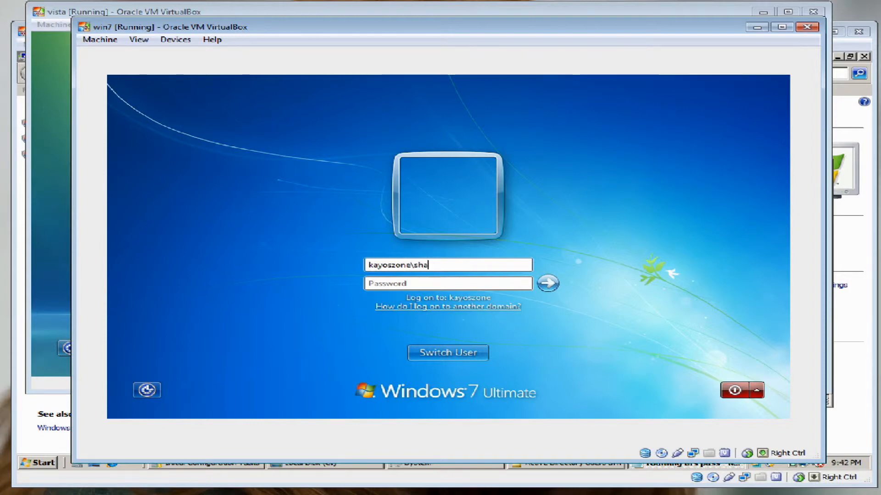
pyautogui.write('detemplate')
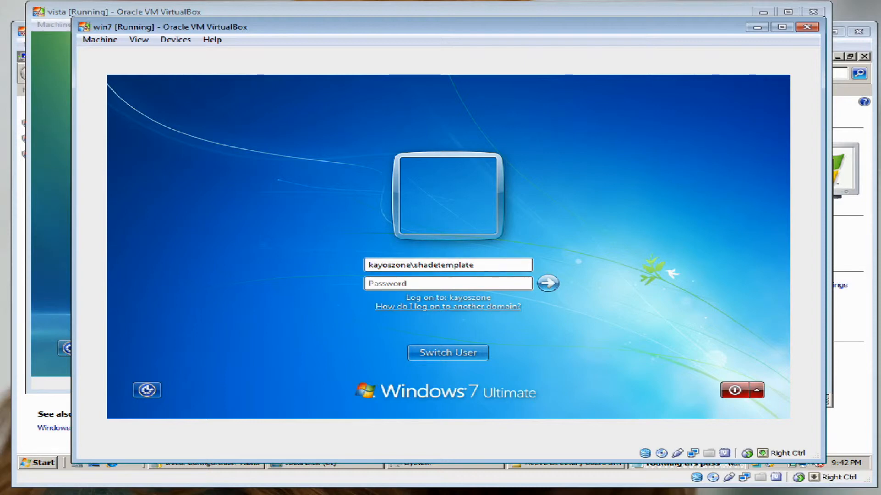
pyautogui.write('****')
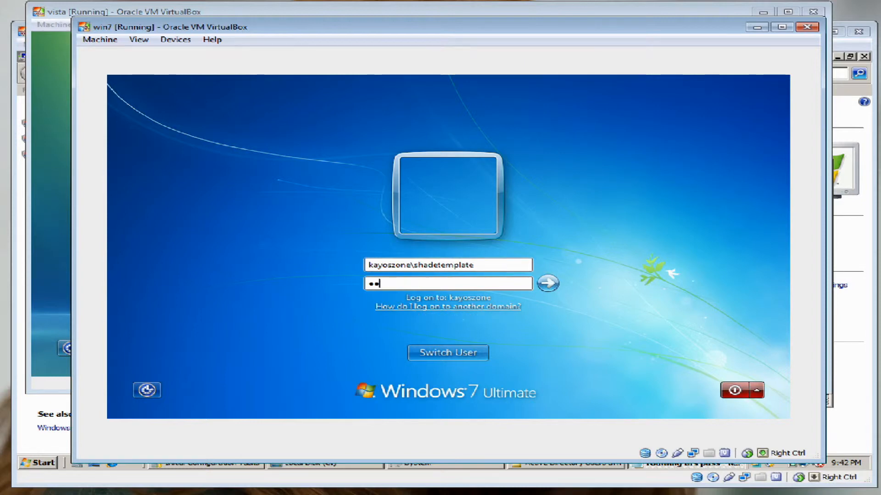
pyautogui.write('****')
pyautogui.press('Return')
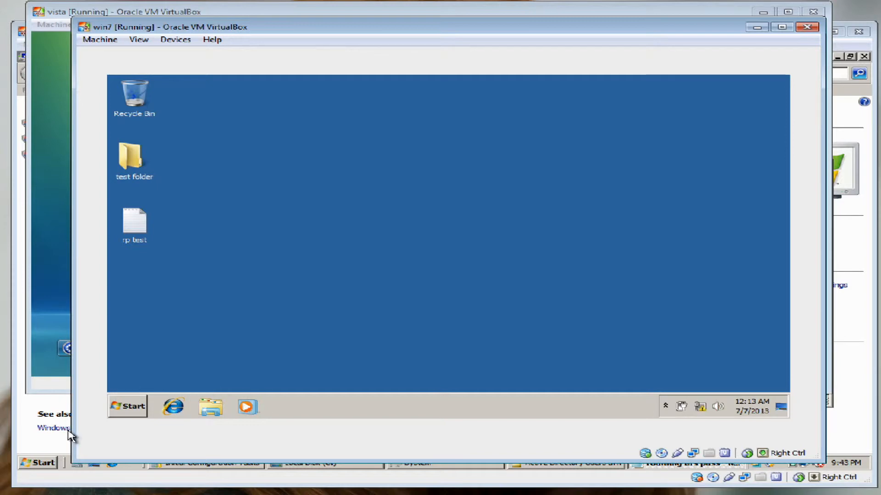
# Open the rp test file and the test folder on the desktop to check their contents
pyautogui.doubleClick(135, 223)
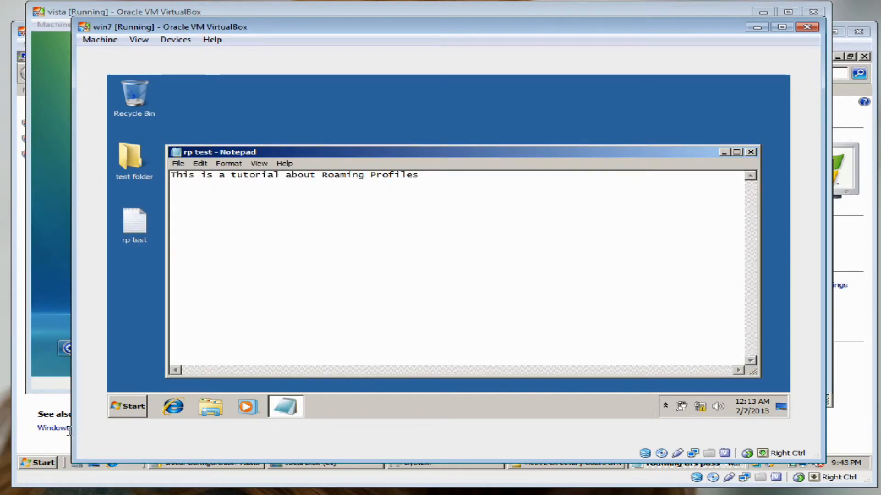
pyautogui.click(750, 152)
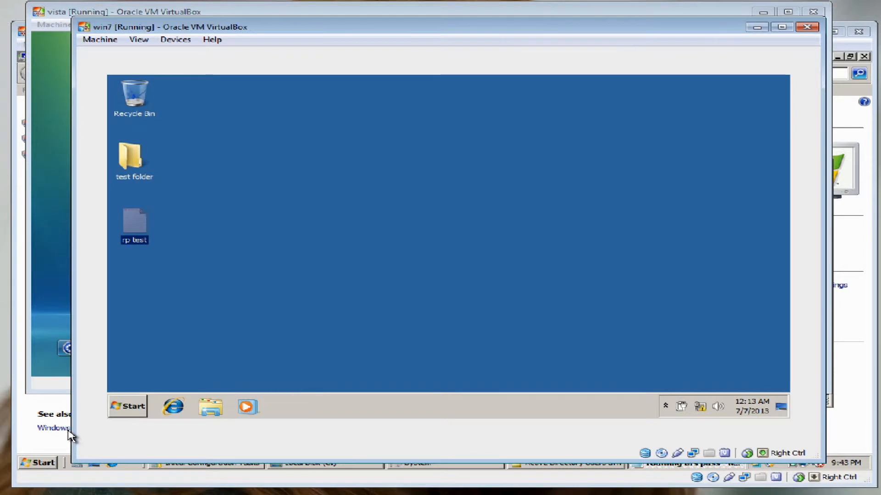
pyautogui.click(133, 158)
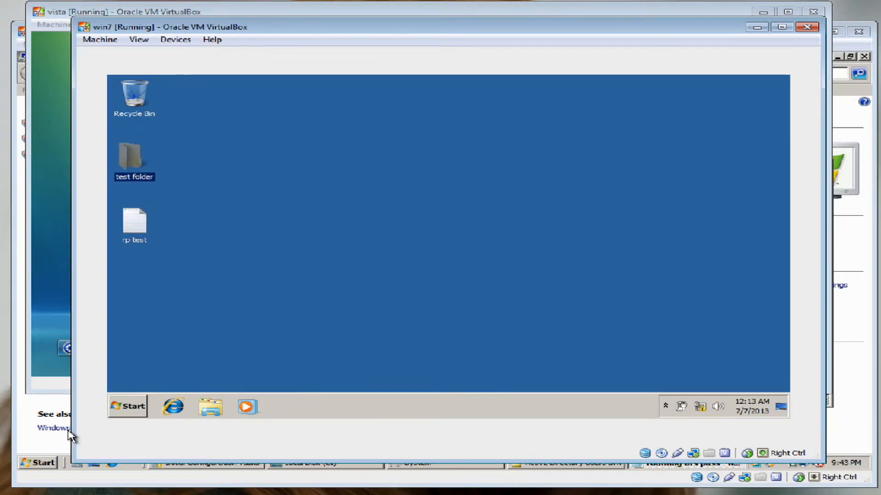
pyautogui.doubleClick(133, 158)
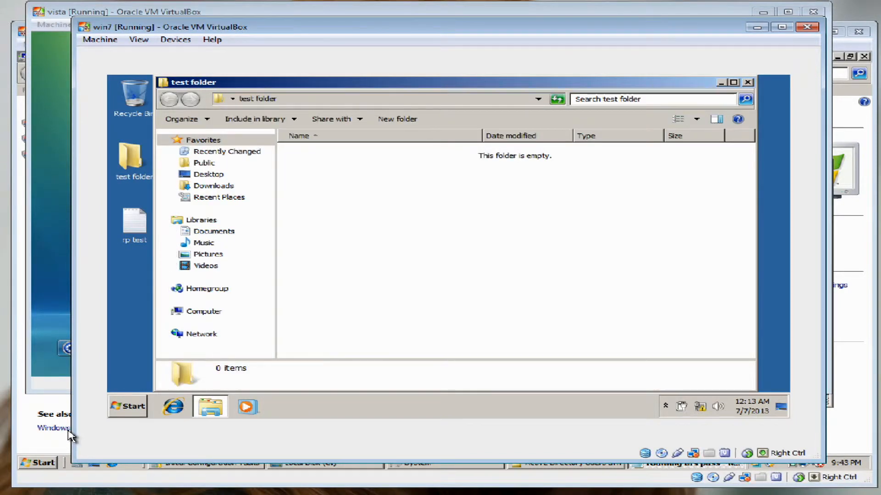
pyautogui.click(748, 83)
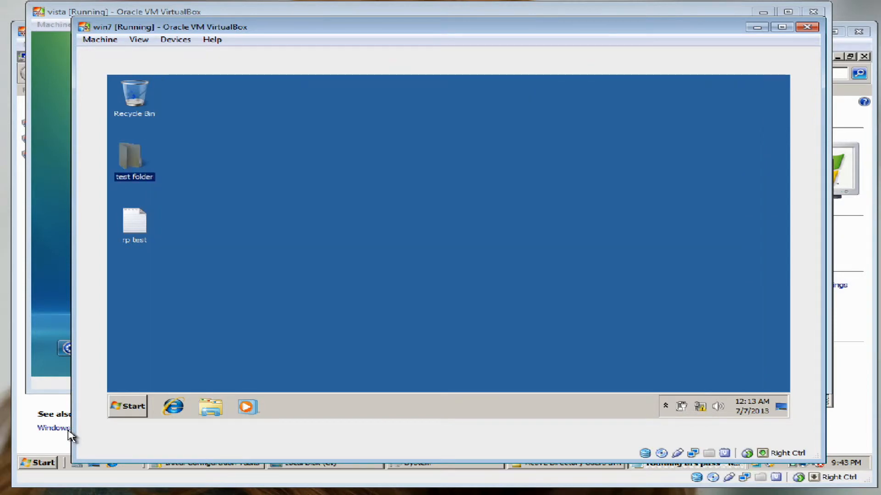
# Paste rp test into test folder twice, keeping both as rp test and rp test (2)
pyautogui.rightClick(132, 229)
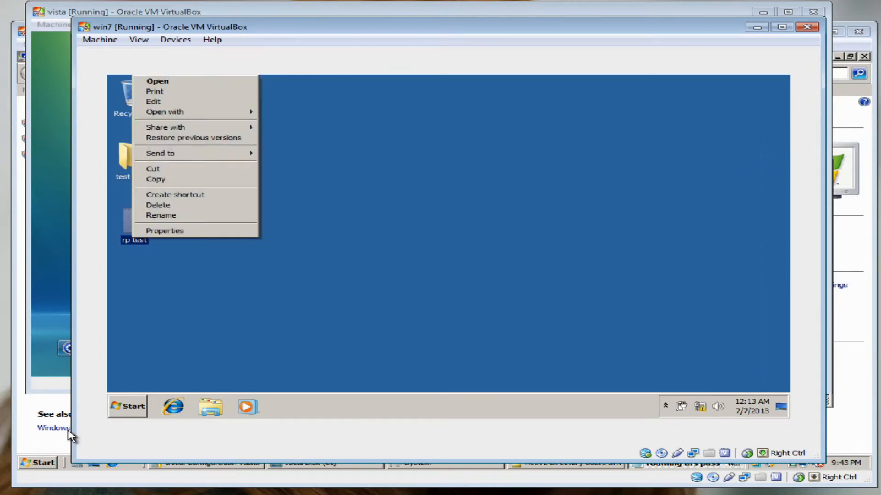
pyautogui.click(151, 179)
pyautogui.doubleClick(131, 158)
pyautogui.rightClick(302, 204)
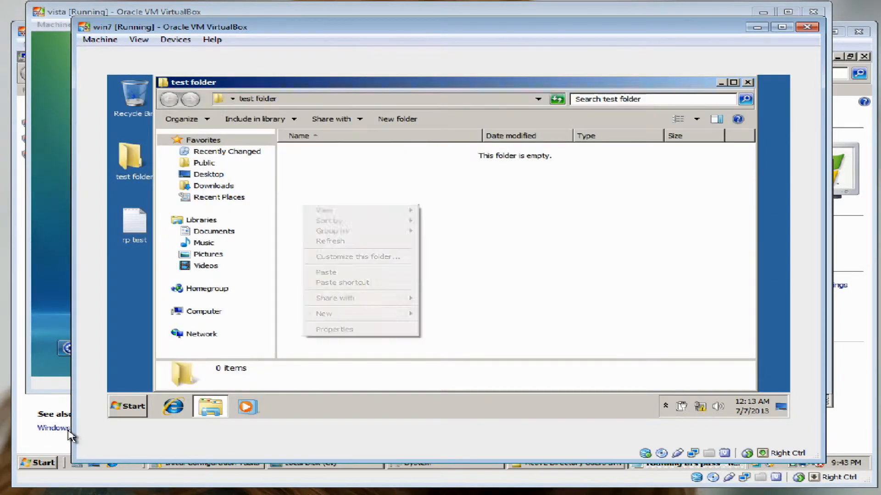
pyautogui.click(326, 272)
pyautogui.rightClick(358, 235)
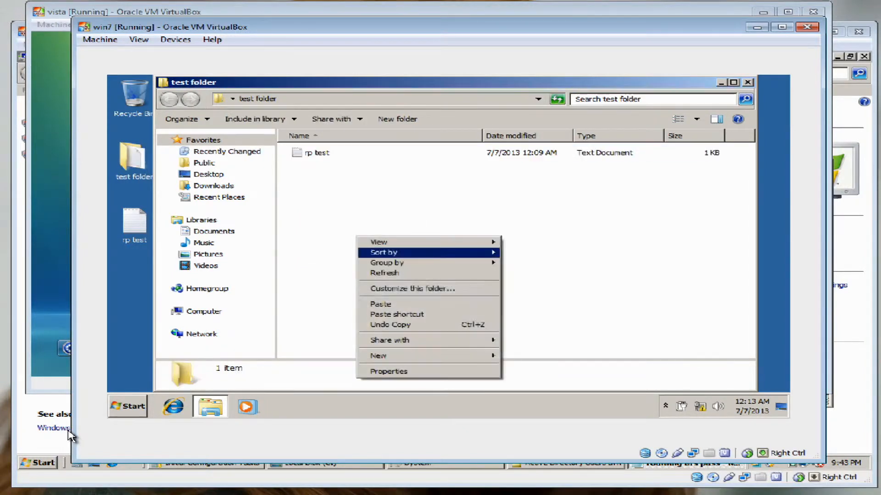
pyautogui.click(376, 305)
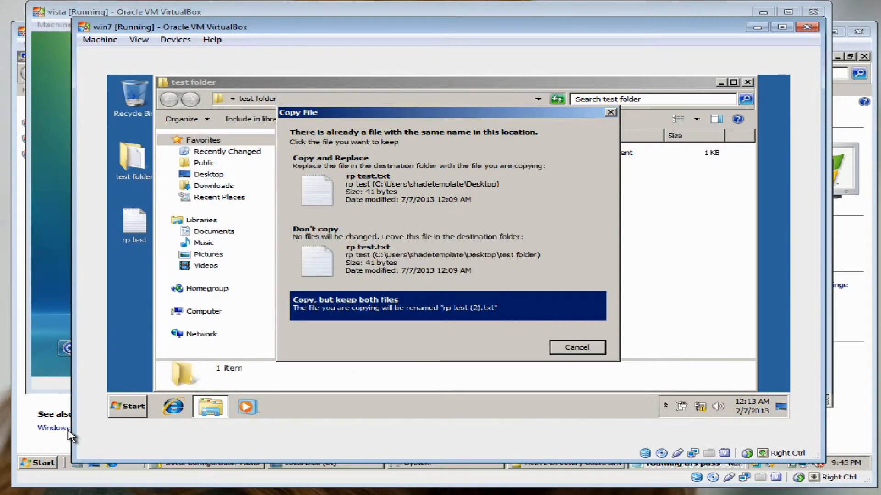
pyautogui.click(447, 306)
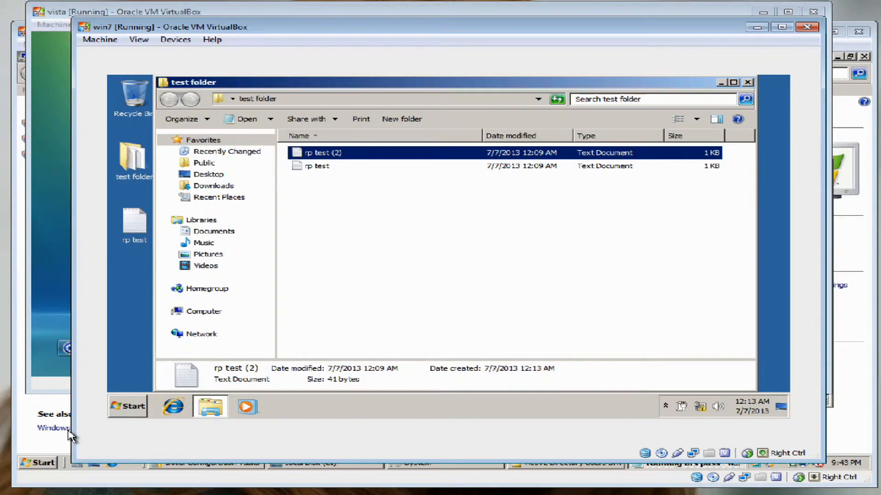
pyautogui.click(748, 83)
pyautogui.rightClick(540, 148)
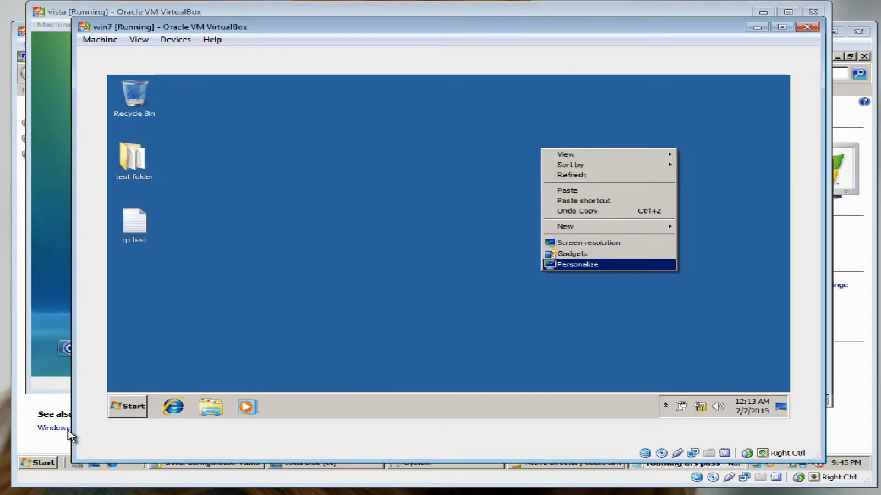
# Try several solid colours, then save a solid grey Windows 7 desktop background
pyautogui.click(571, 263)
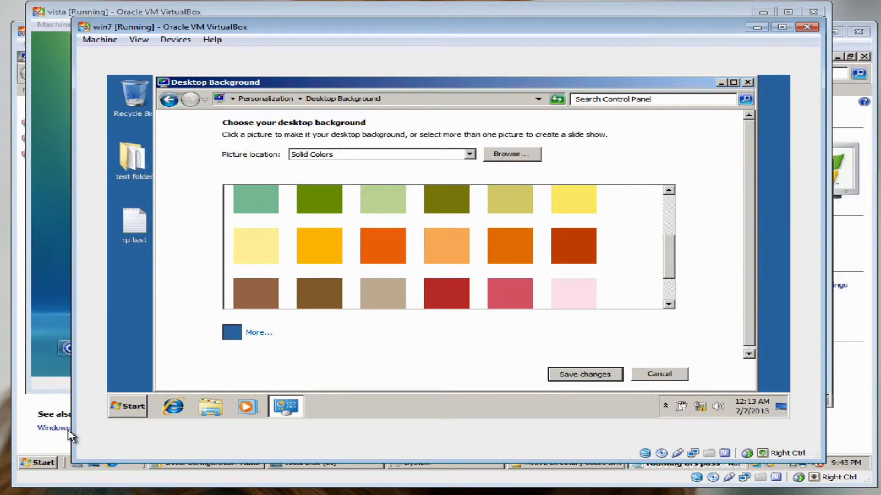
pyautogui.click(510, 246)
pyautogui.click(383, 246)
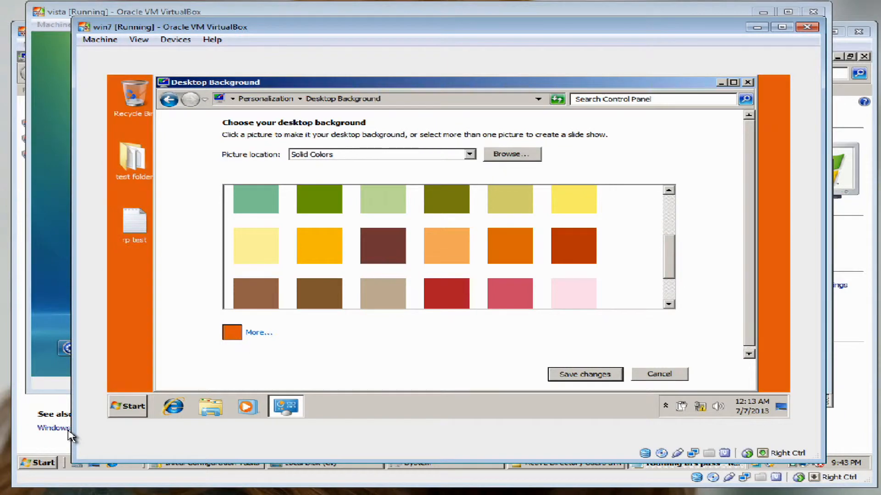
pyautogui.click(320, 246)
pyautogui.scroll(1, 319, 246)
pyautogui.scroll(2, 448, 247)
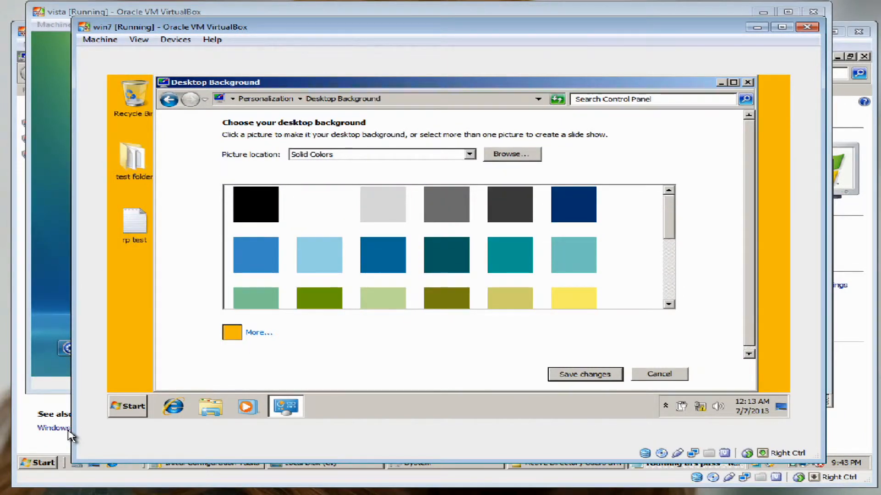
pyautogui.click(256, 204)
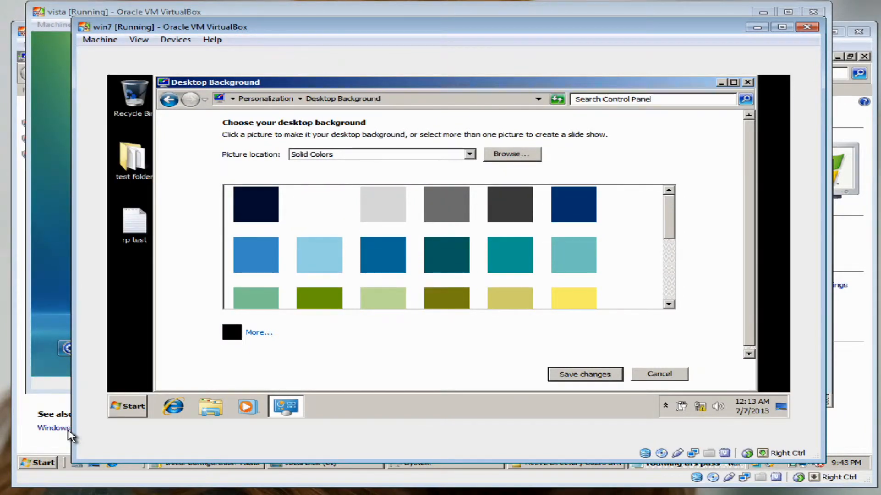
pyautogui.click(446, 204)
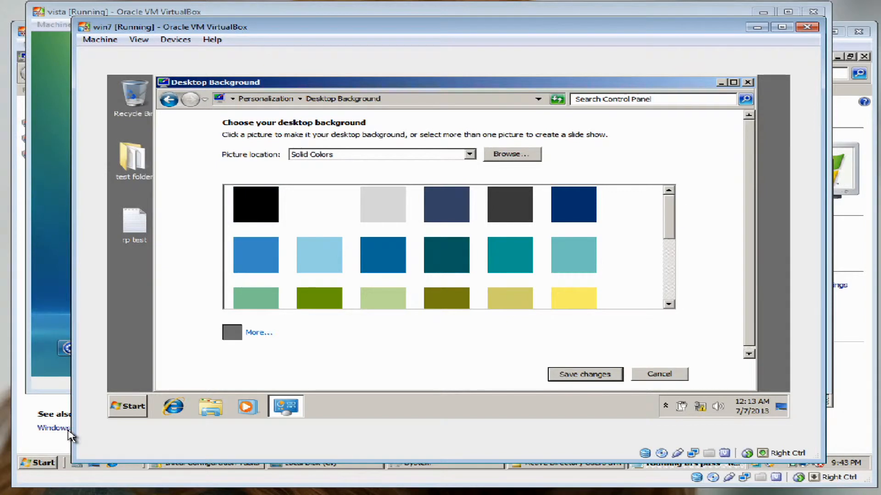
pyautogui.click(584, 374)
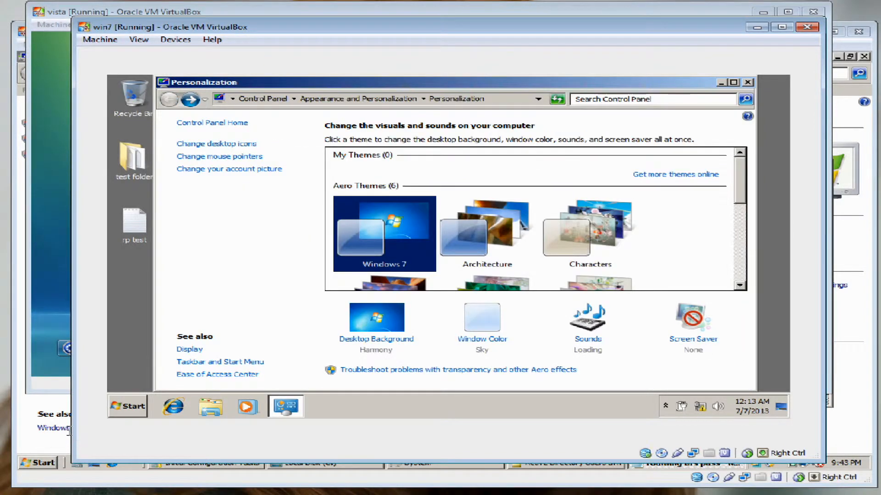
pyautogui.click(748, 82)
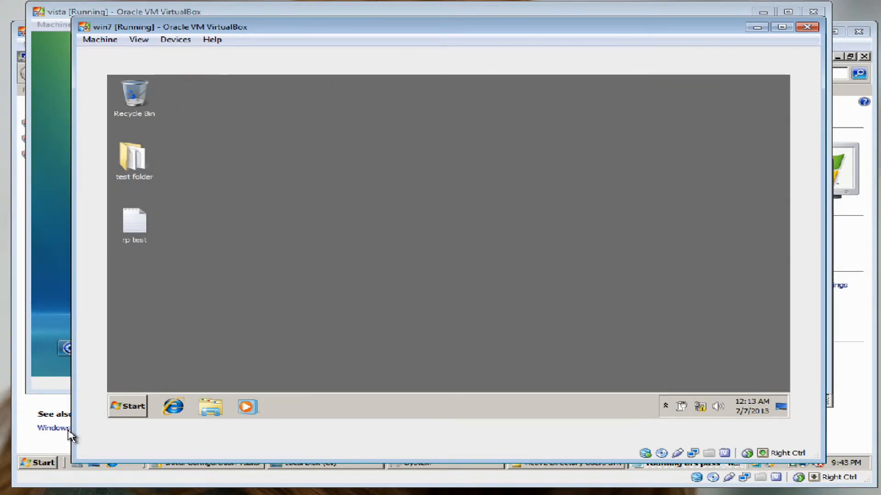
# Paste a copy of rp test onto the desktop and rename it rp test 2
pyautogui.rightClick(139, 229)
pyautogui.click(164, 334)
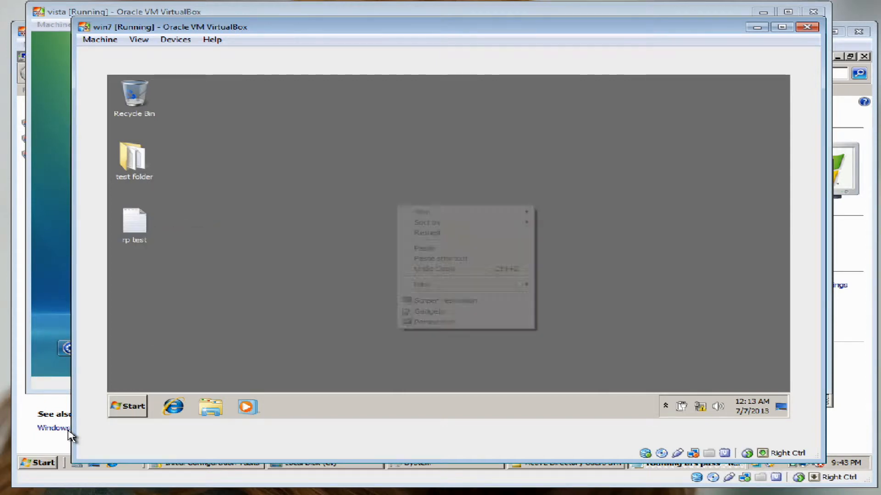
pyautogui.rightClick(399, 202)
pyautogui.click(422, 248)
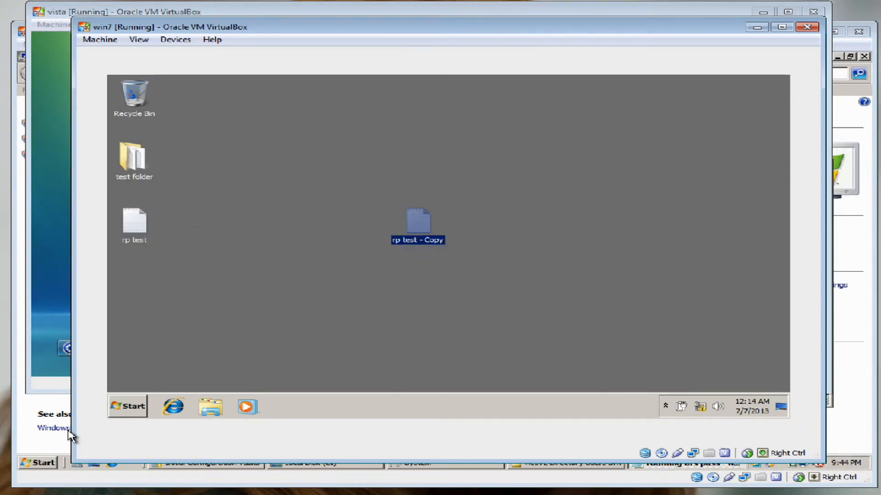
pyautogui.press('F2')
pyautogui.press('End')
pyautogui.hotkey('ctrl', 'shift', 'Left')
pyautogui.hotkey('ctrl', 'shift', 'Left')
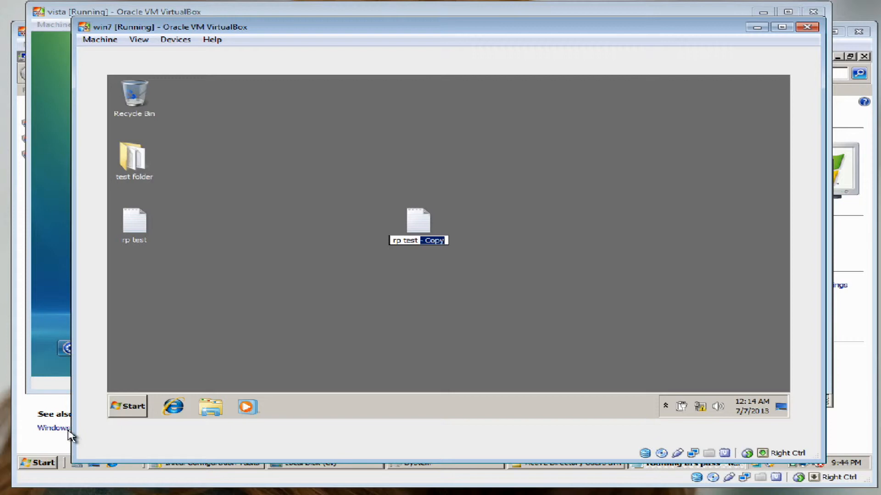
pyautogui.write('2')
pyautogui.press('Return')
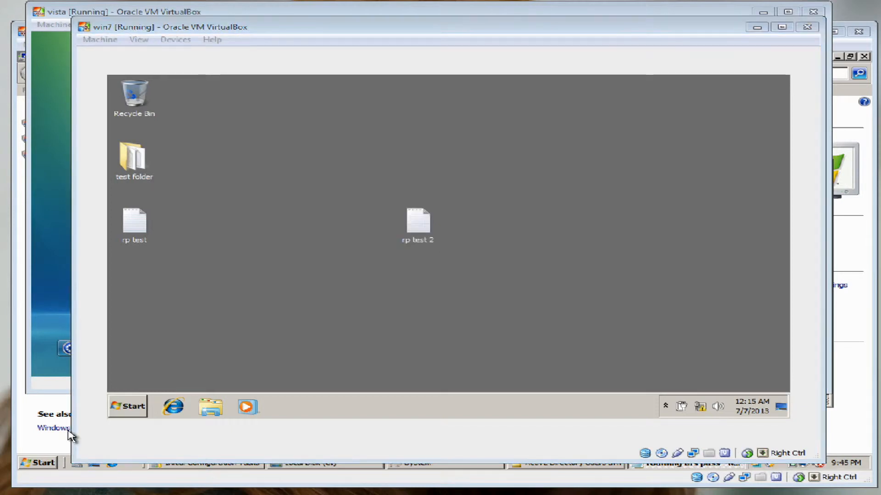
pyautogui.click(133, 406)
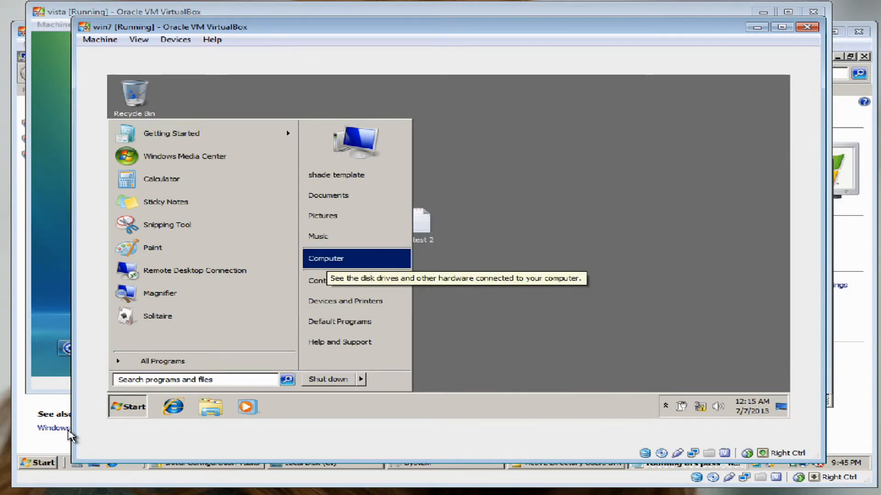
# Open the computer's System page and request Advanced system settings
pyautogui.rightClick(351, 260)
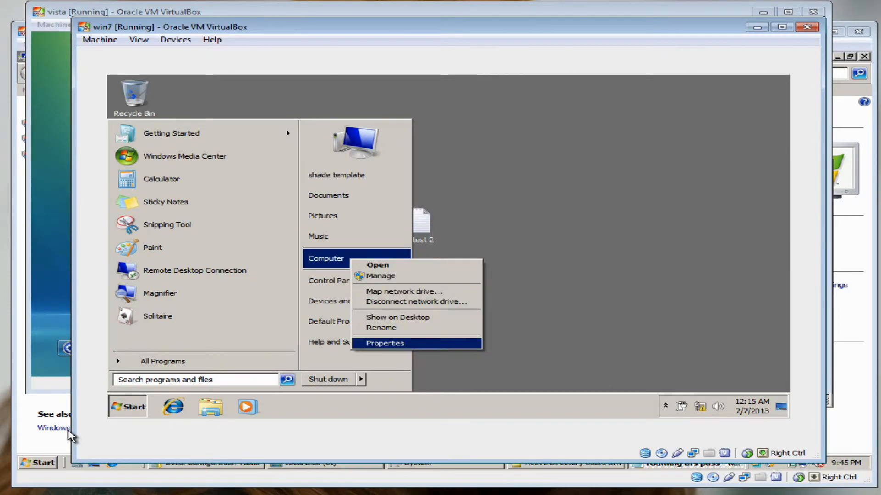
pyautogui.click(385, 343)
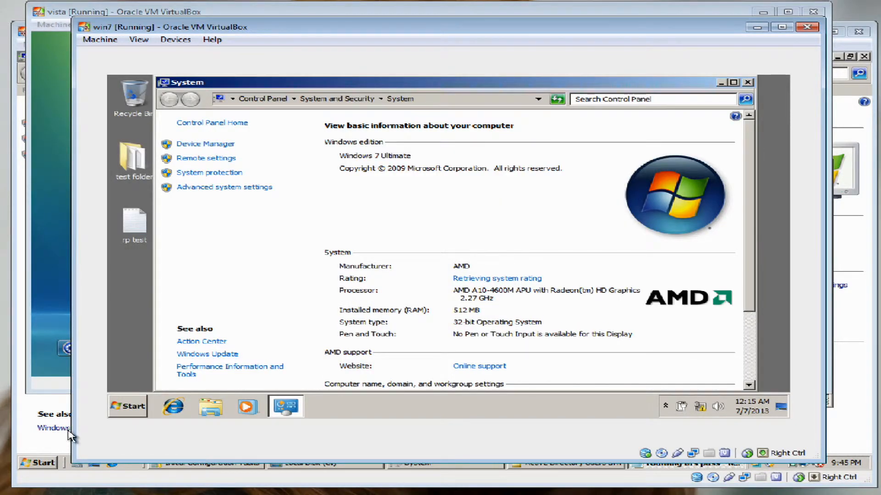
pyautogui.click(733, 82)
pyautogui.click(175, 185)
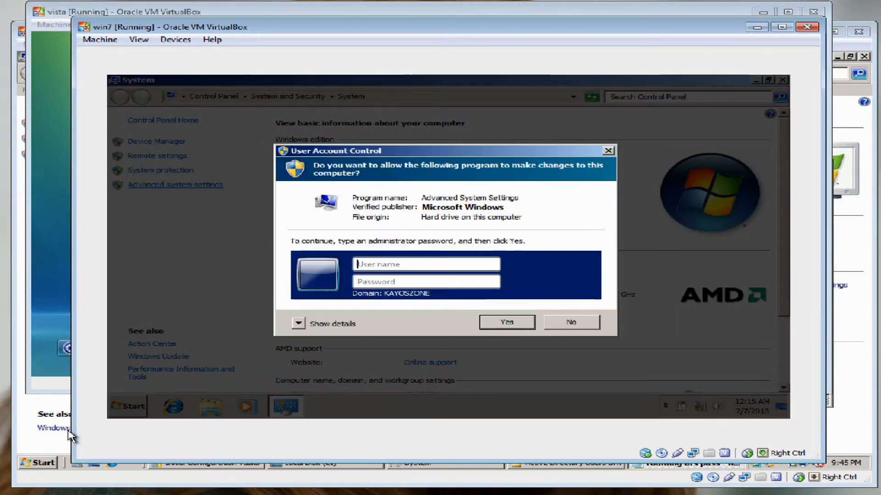
# Approve the elevation prompt with the administrator account and its password
pyautogui.write('administ')
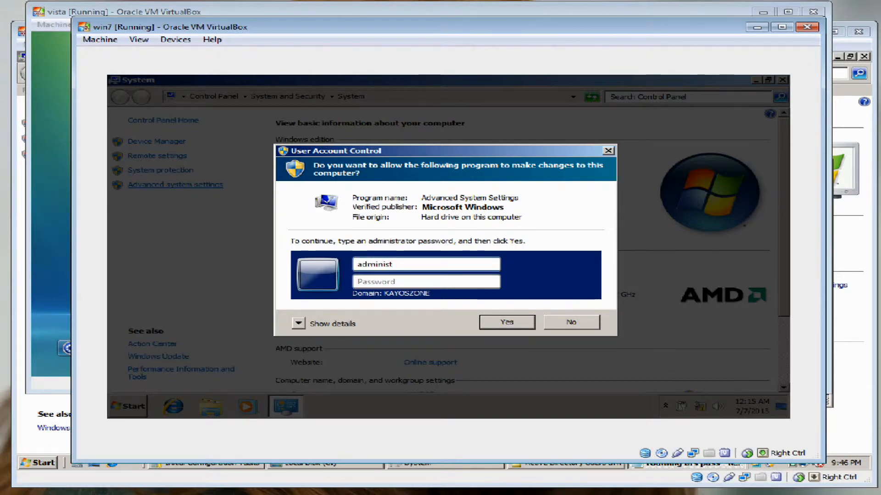
pyautogui.write('rator')
pyautogui.press('Tab')
pyautogui.write('P')
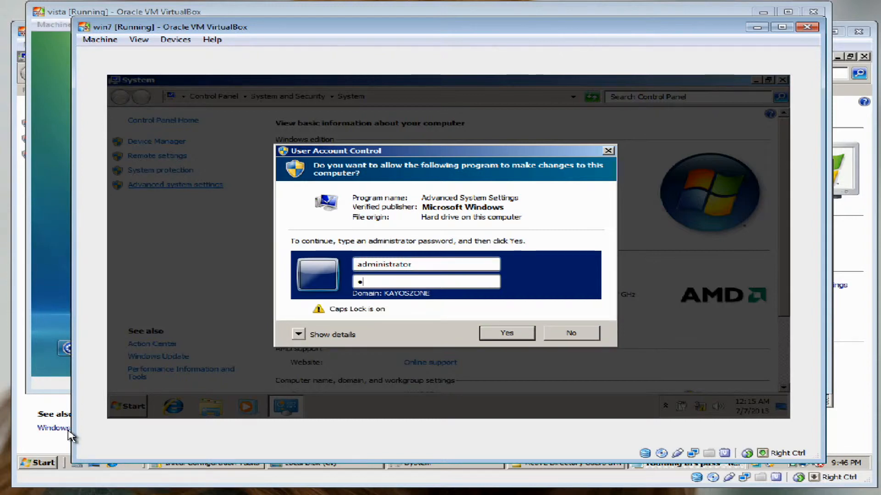
pyautogui.write('a')
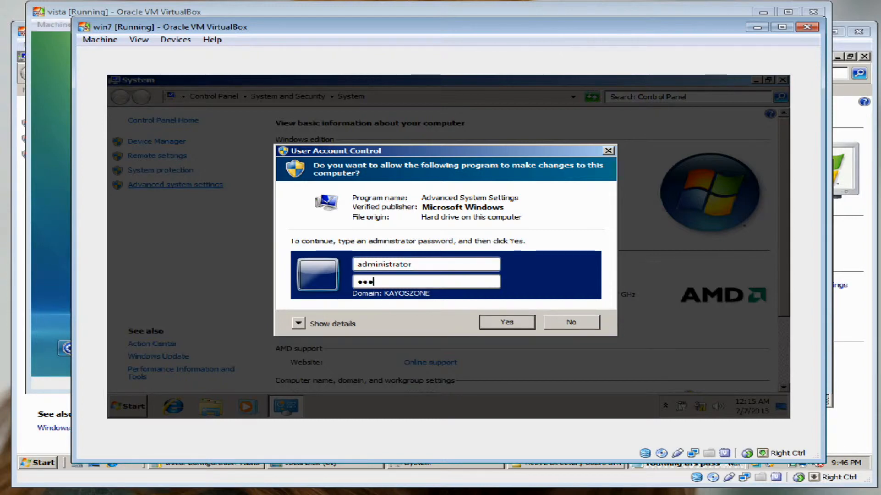
pyautogui.write('••••••')
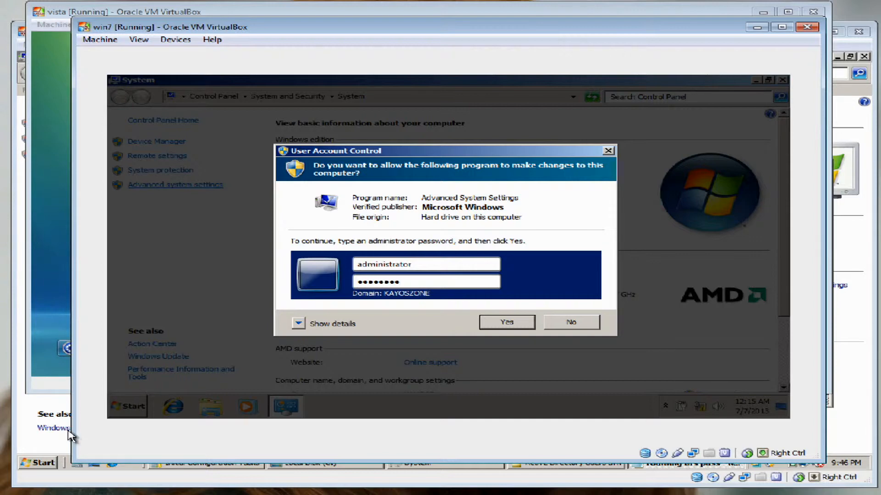
pyautogui.click(324, 323)
pyautogui.click(324, 340)
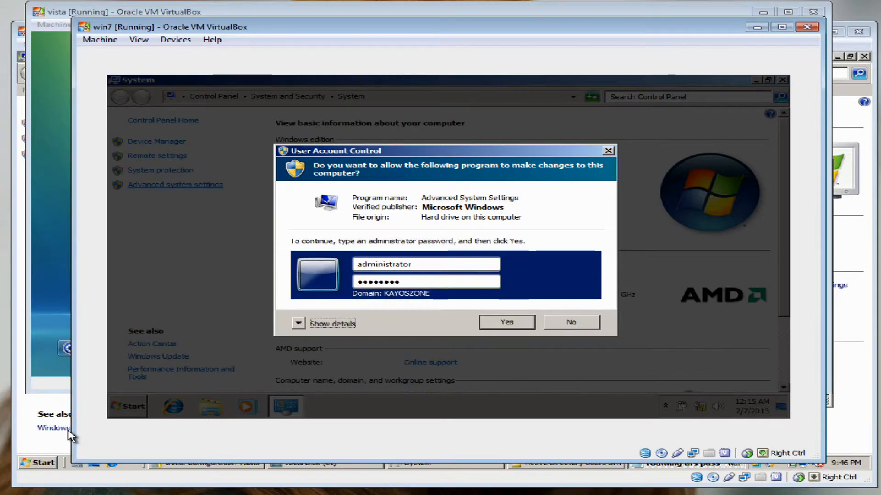
pyautogui.press('Tab')
pyautogui.press('Return')
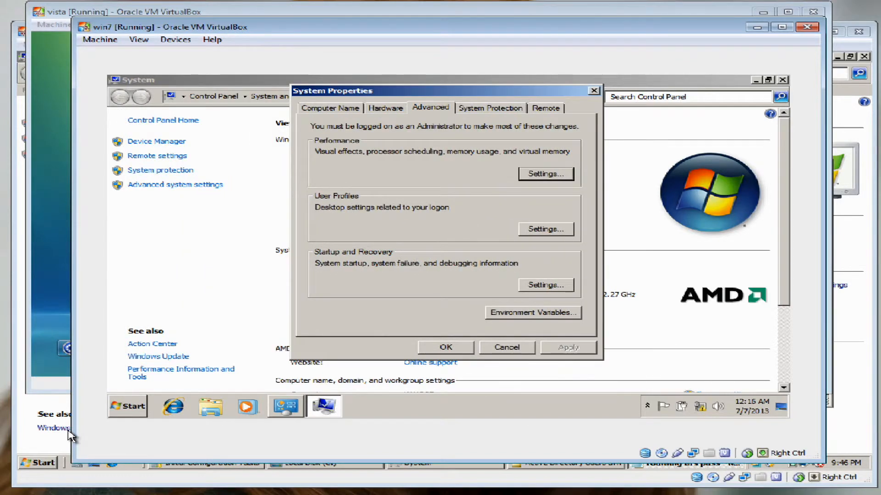
# Open User Profiles settings, check the KAYOSZONE template profile's type is Roaming, then close it
pyautogui.click(68, 431)
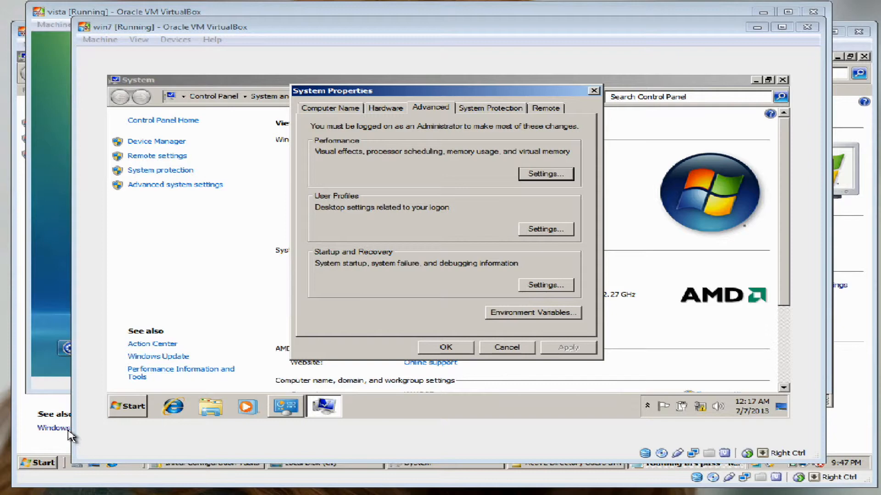
pyautogui.click(546, 229)
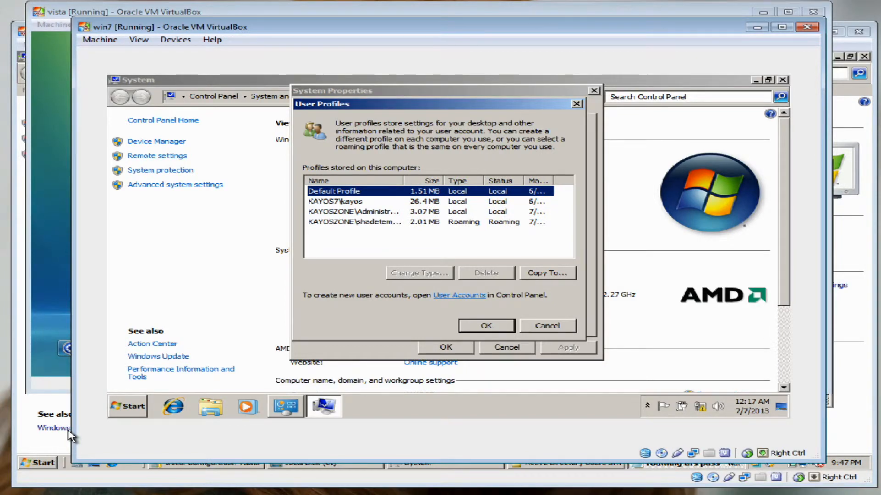
pyautogui.moveTo(436, 104); pyautogui.dragTo(424, 110)
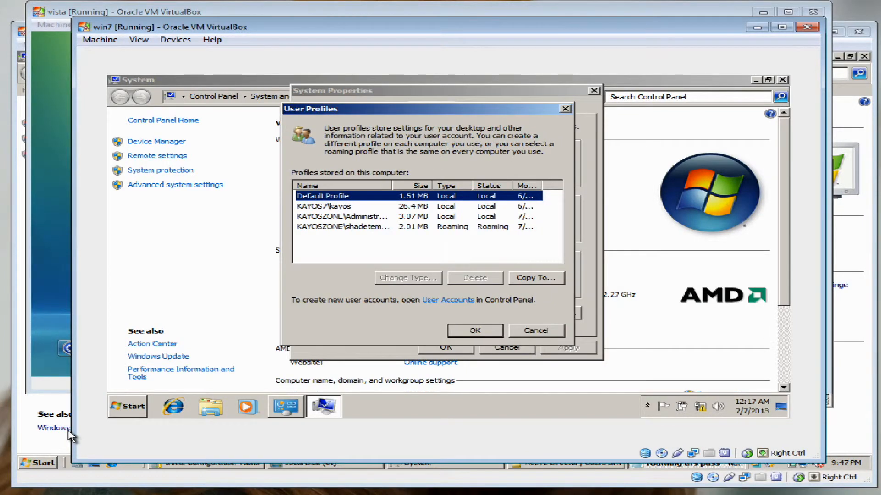
pyautogui.click(343, 226)
pyautogui.moveTo(392, 185); pyautogui.dragTo(533, 185)
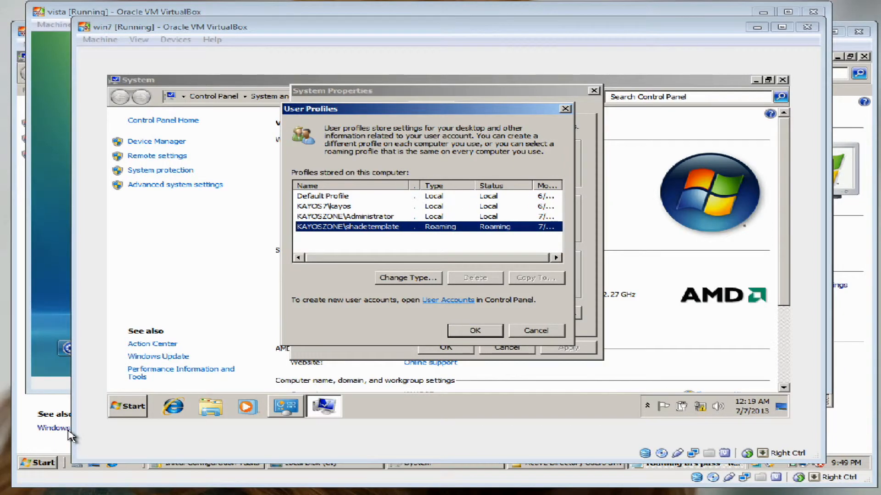
pyautogui.press('Escape')
pyautogui.press('Escape')
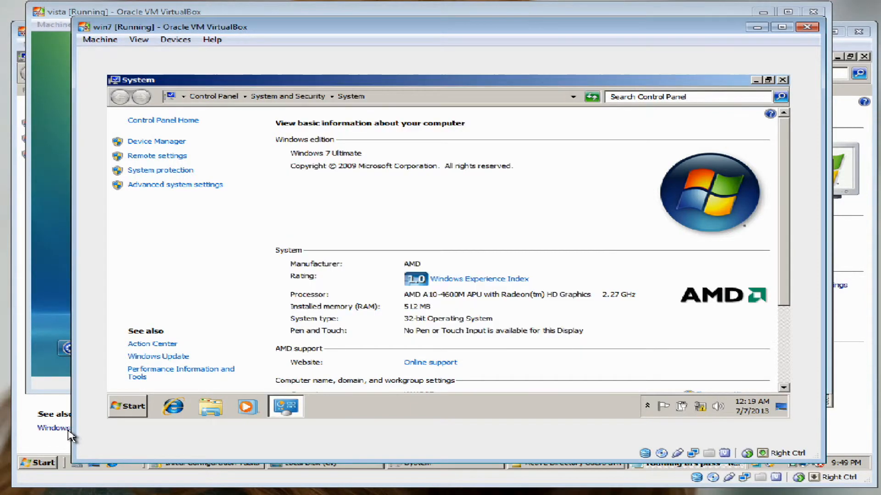
# Close System Properties and browse the server's C:\myprofile folder to find shadetemplate.V2
pyautogui.click(72, 435)
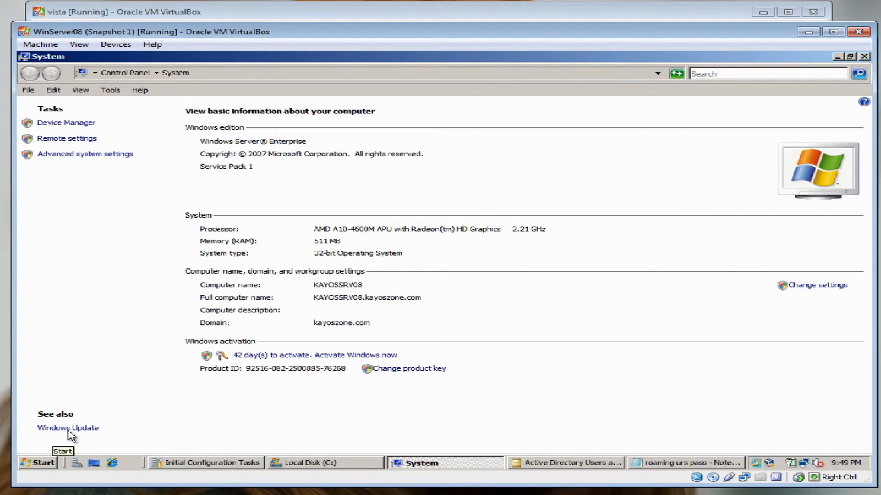
pyautogui.press('super')
pyautogui.press('super+e')
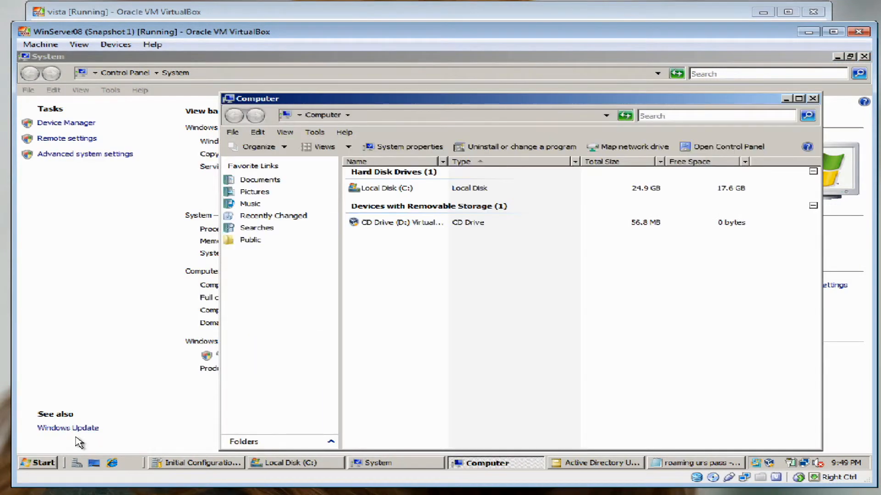
pyautogui.press('Return')
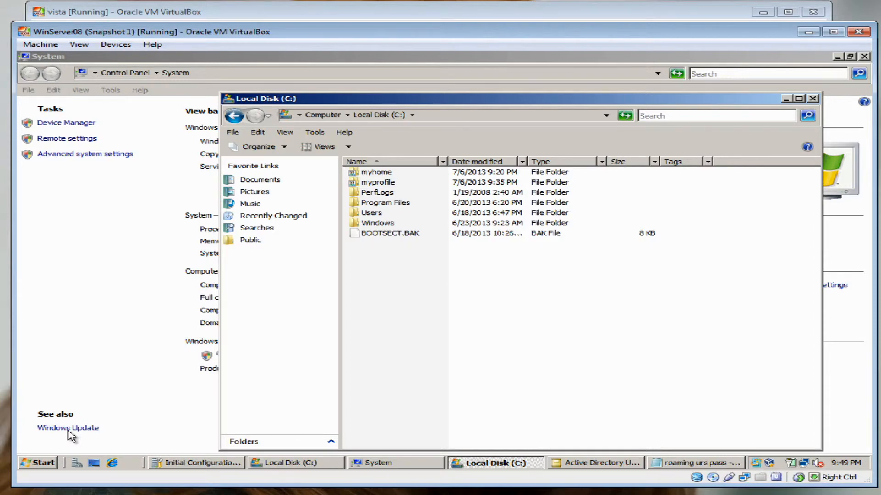
pyautogui.press('Down')
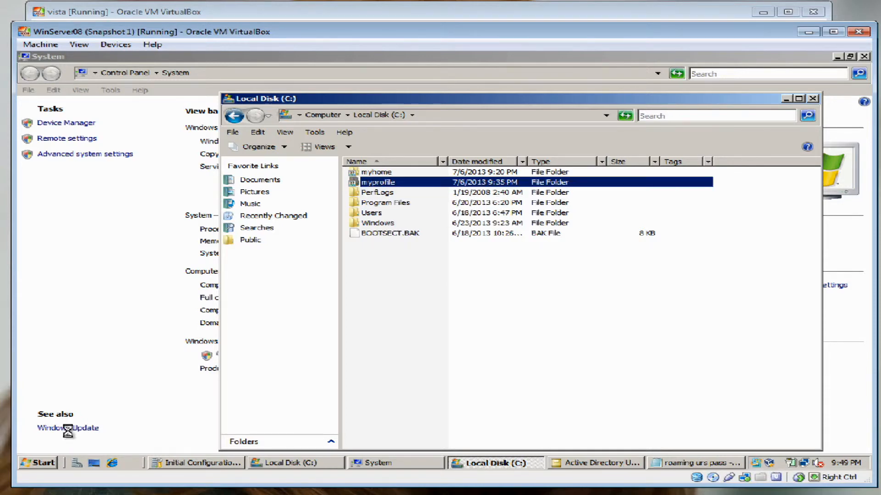
pyautogui.press('Return')
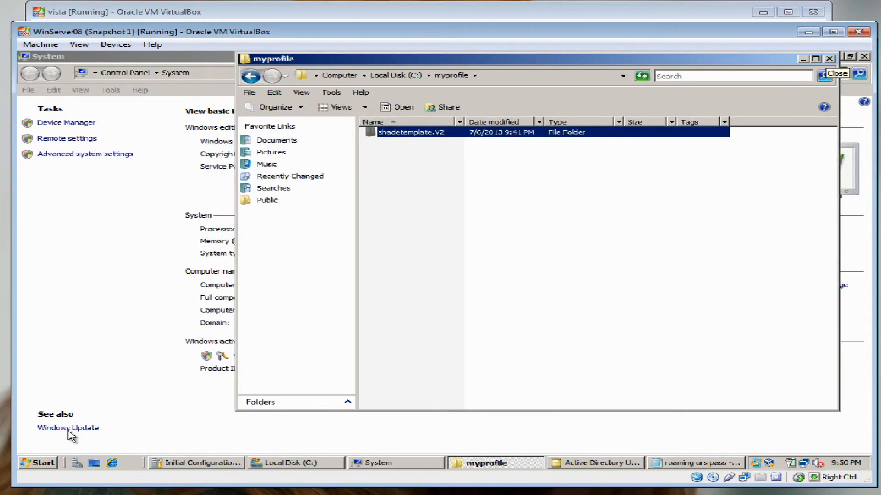
pyautogui.hotkey('alt', 'F4')
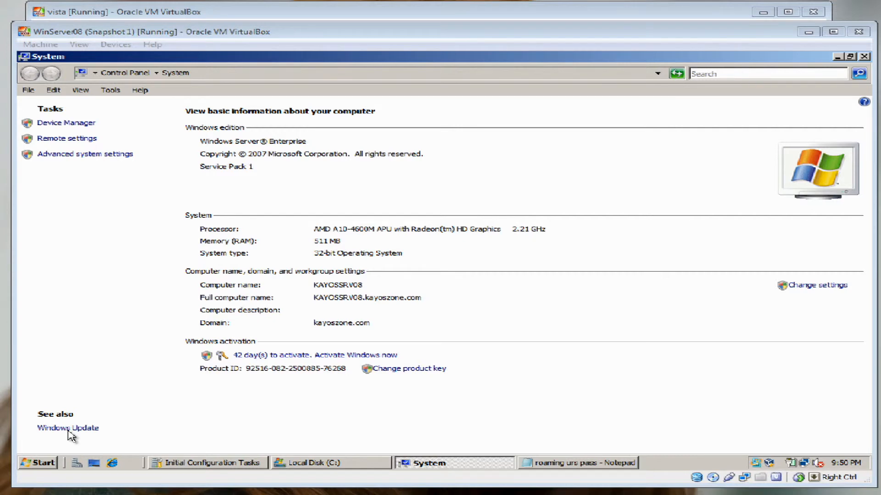
pyautogui.press('super')
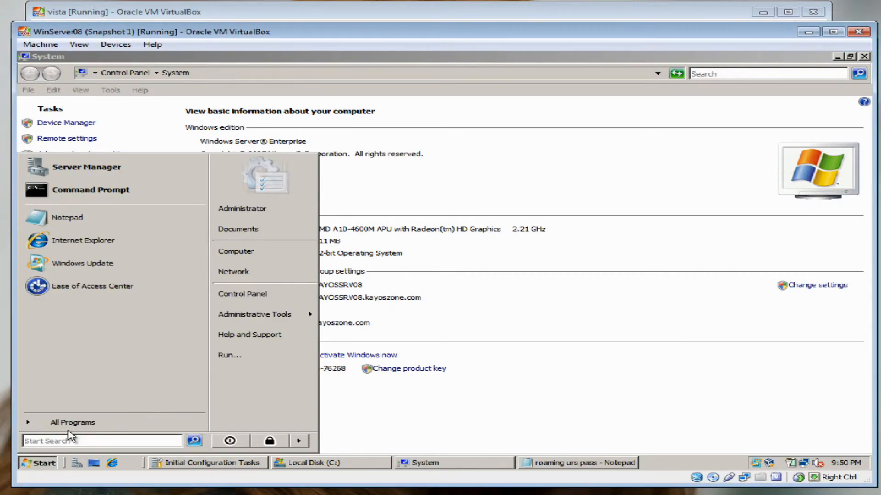
# Show the Profile tab of shade template's properties in Active Directory Users and Computers
pyautogui.moveTo(264, 314)
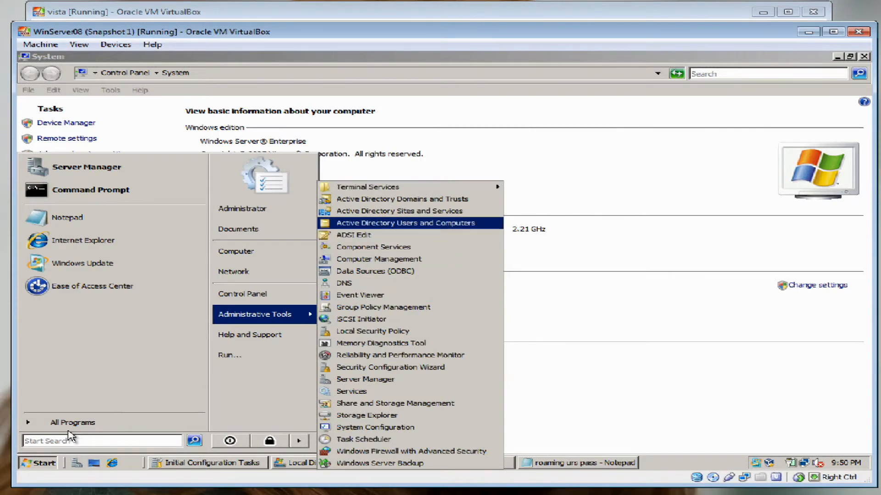
pyautogui.click(405, 224)
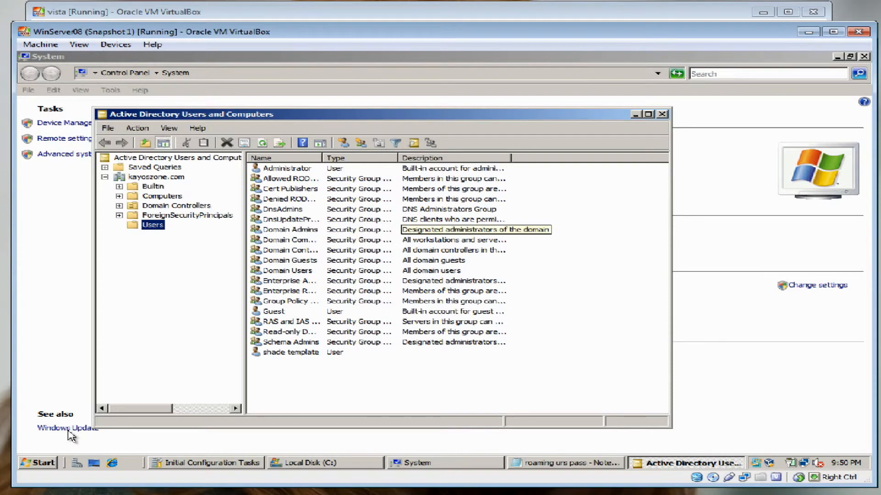
pyautogui.click(291, 353)
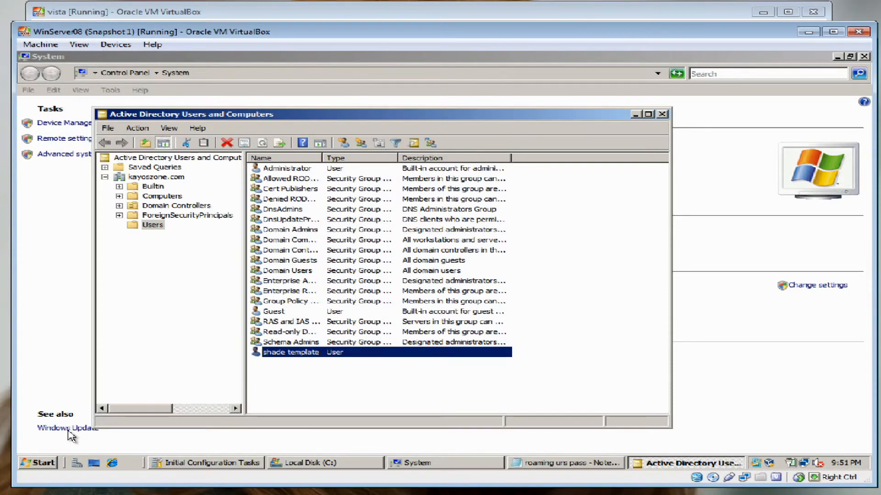
pyautogui.rightClick(299, 353)
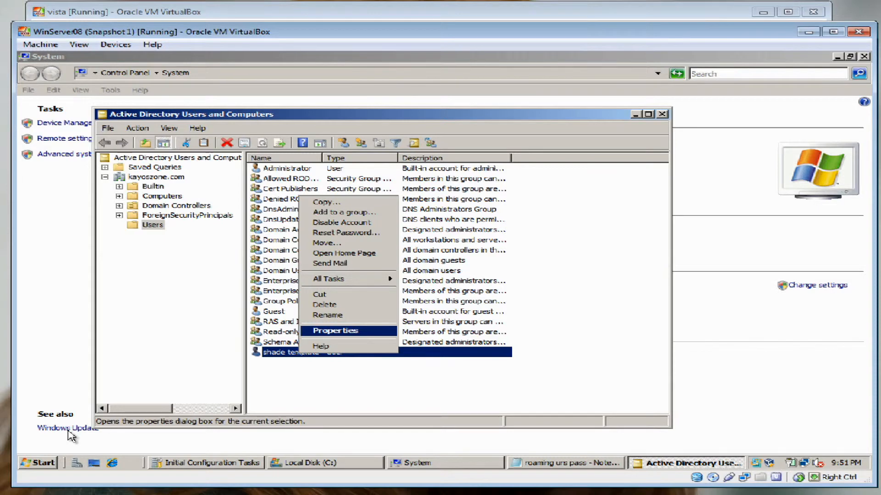
pyautogui.click(335, 331)
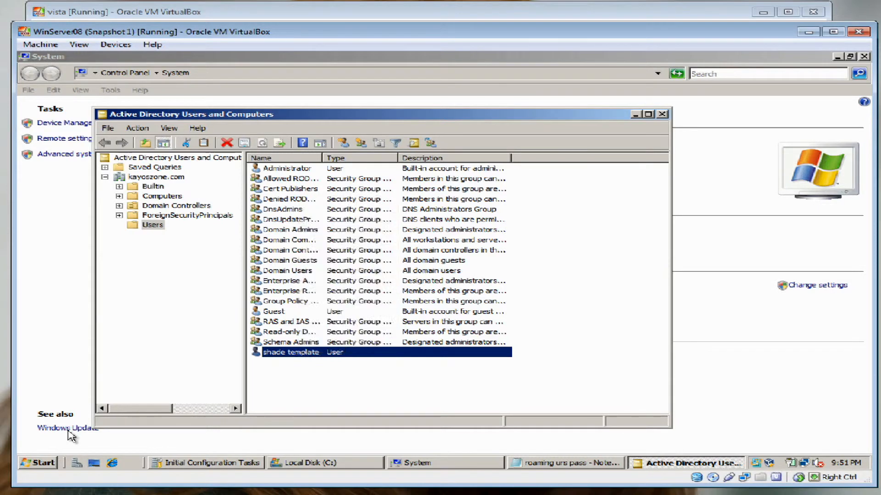
pyautogui.click(390, 154)
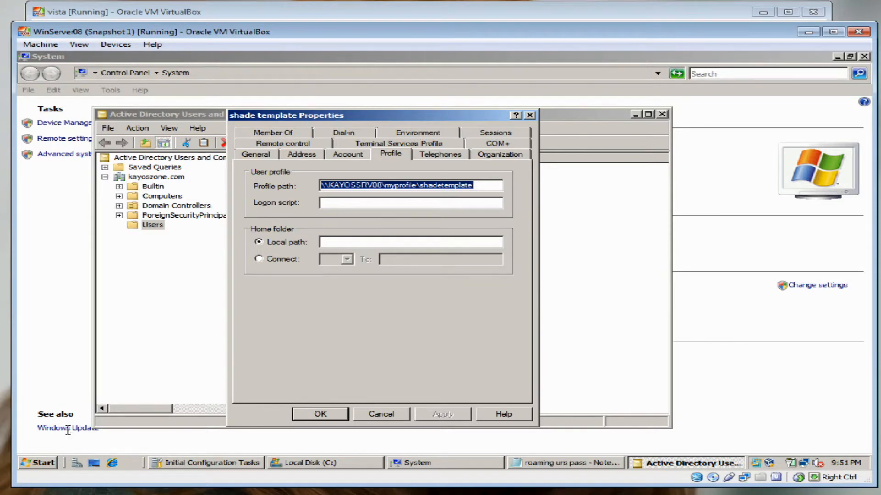
# Connect home drive K: to the pasted \\KAYOSSRV08\myprofile\shadetemplate path, selecting 'myprofile'
pyautogui.moveTo(478, 186); pyautogui.dragTo(320, 185)
pyautogui.click(259, 259)
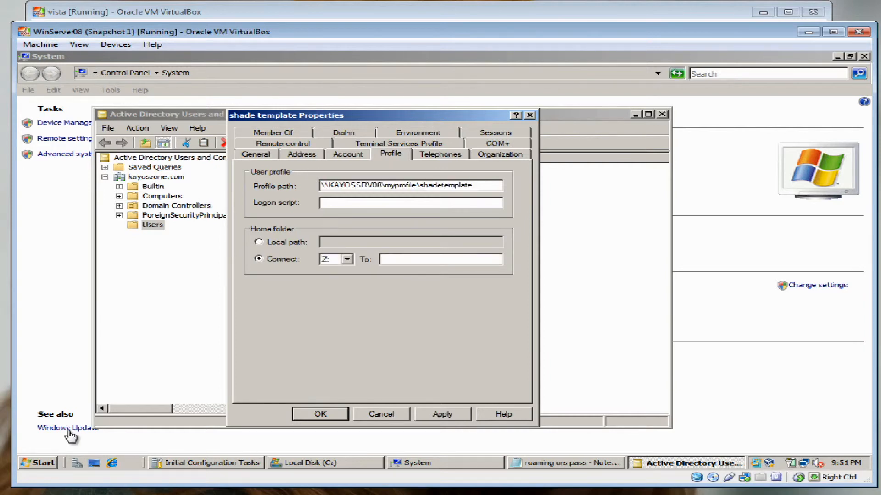
pyautogui.click(347, 259)
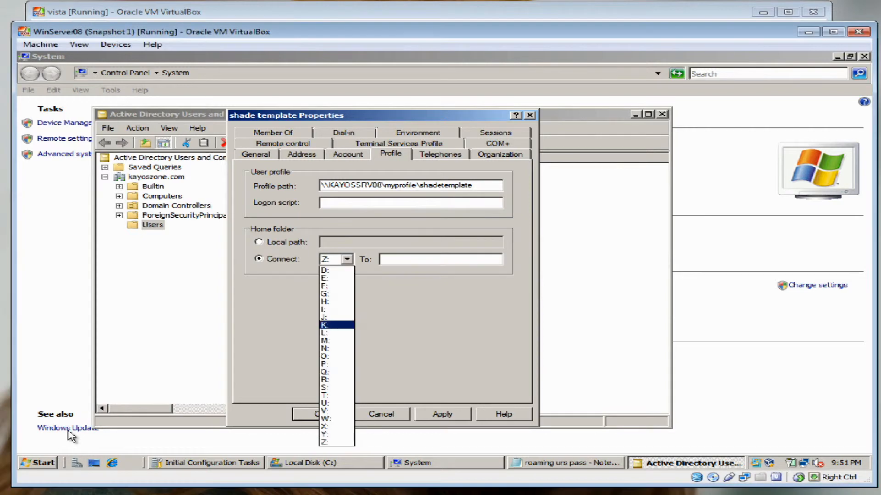
pyautogui.click(337, 326)
pyautogui.click(441, 260)
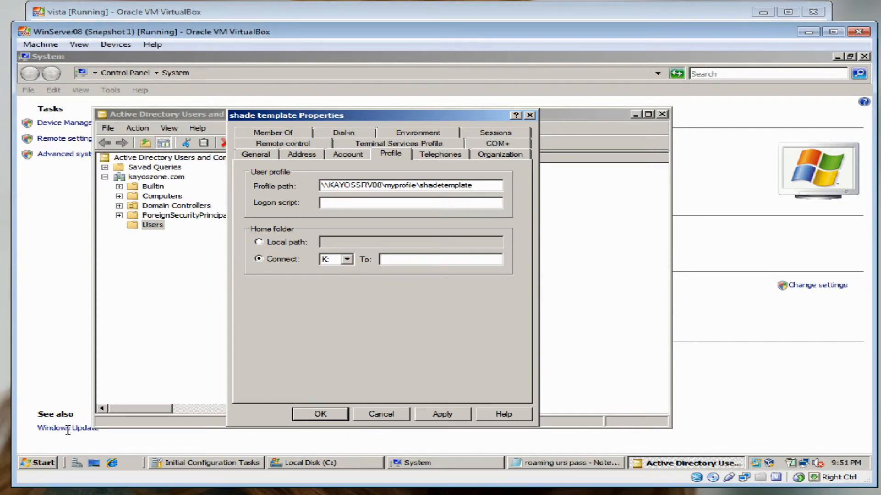
pyautogui.hotkey('ctrl', 'v')
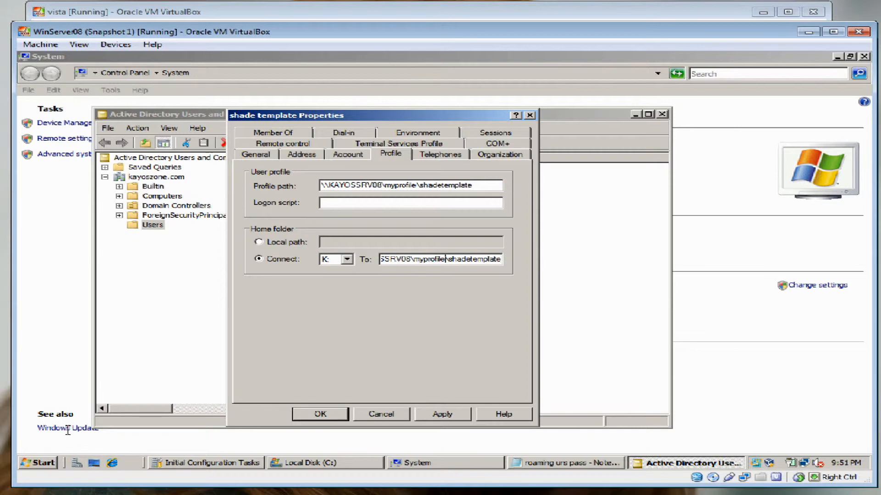
pyautogui.moveTo(446, 259); pyautogui.dragTo(414, 260)
# Copy the myhome folder name from Local Disk (C:) and paste it over myprofile in the path
pyautogui.click(326, 463)
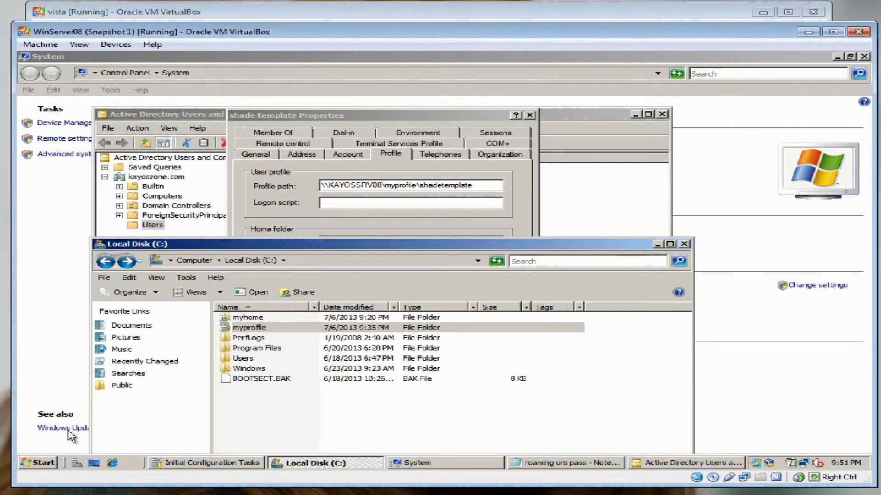
pyautogui.click(248, 317)
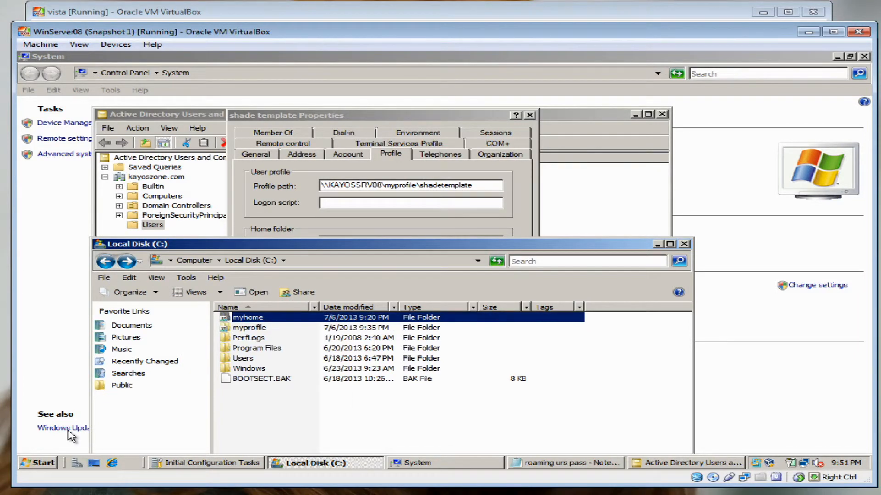
pyautogui.press('F2')
pyautogui.hotkey('ctrl', 'c')
pyautogui.click(367, 116)
pyautogui.hotkey('ctrl', 'v')
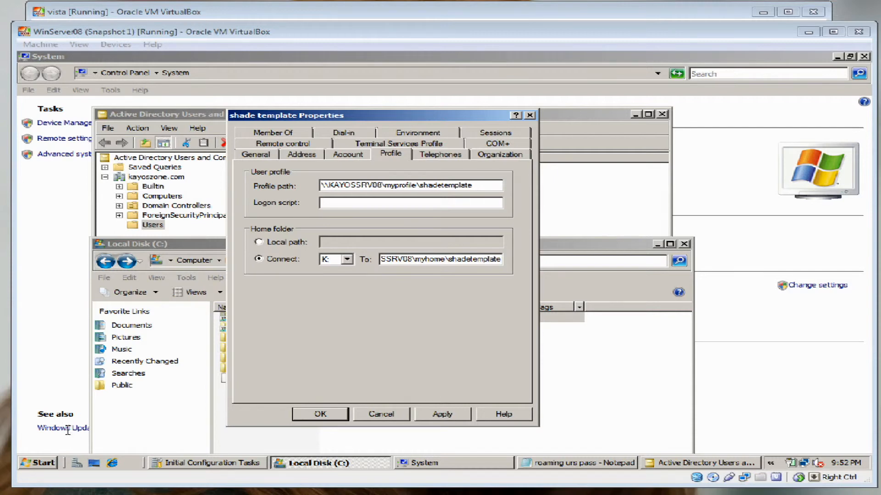
# Replace the user folder in the home path with %username% and apply the change
pyautogui.press('Right')
pyautogui.hotkey('shift', 'End')
pyautogui.press('Delete')
pyautogui.write('%')
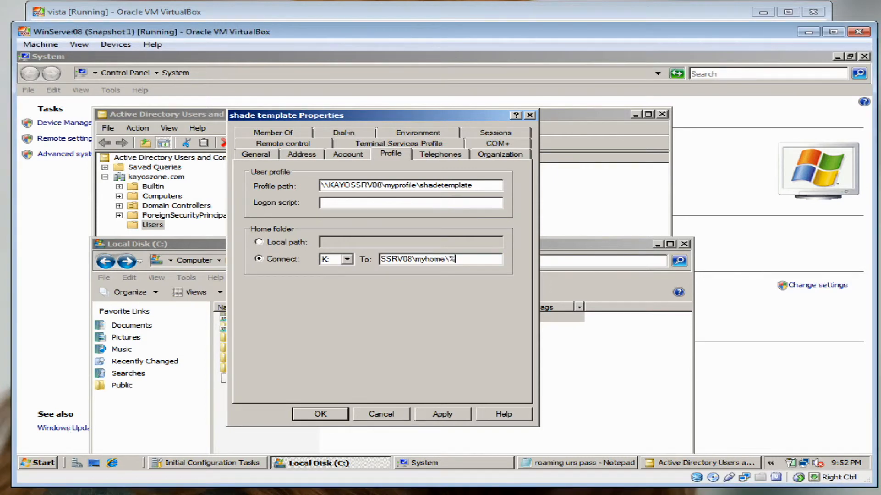
pyautogui.write('username%')
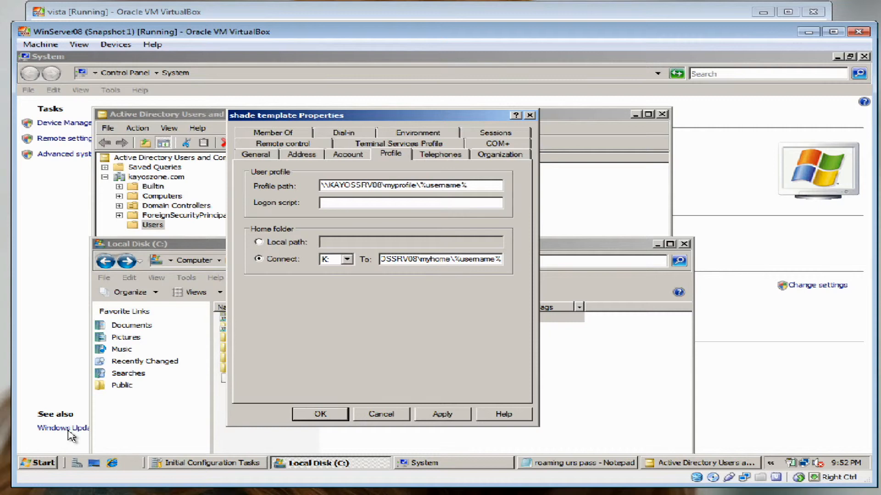
pyautogui.hotkey('alt', 'a')
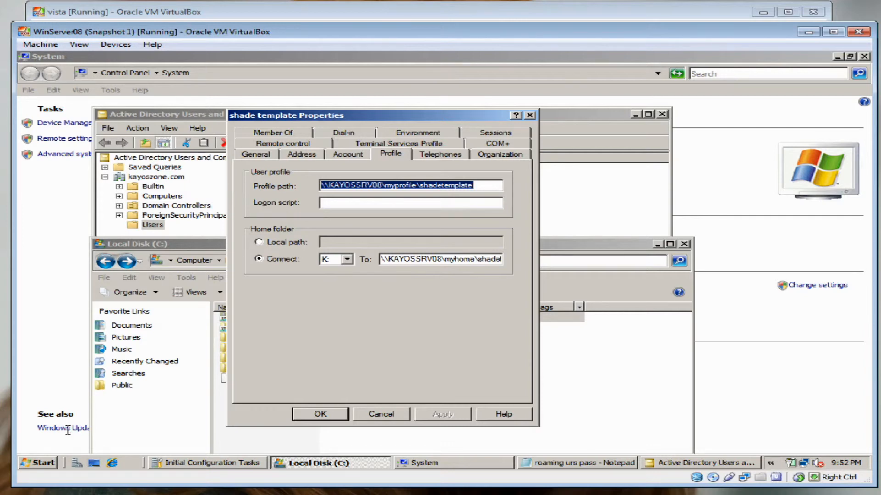
# Verify the resolved K: home folder path, close the user's properties, and switch to Windows 7
pyautogui.click(479, 260)
pyautogui.press('Right')
pyautogui.press('Right')
pyautogui.press('Right')
pyautogui.press('Right')
pyautogui.press('Right')
pyautogui.press('Right')
pyautogui.press('Right')
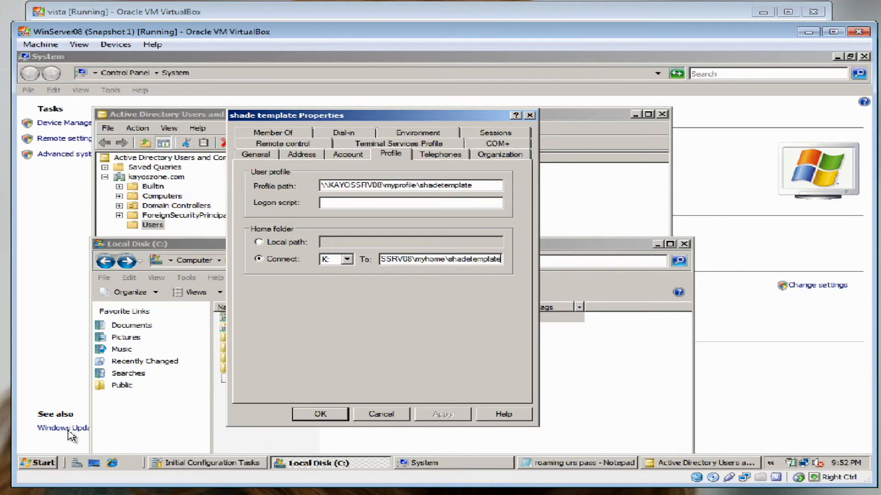
pyautogui.press('Return')
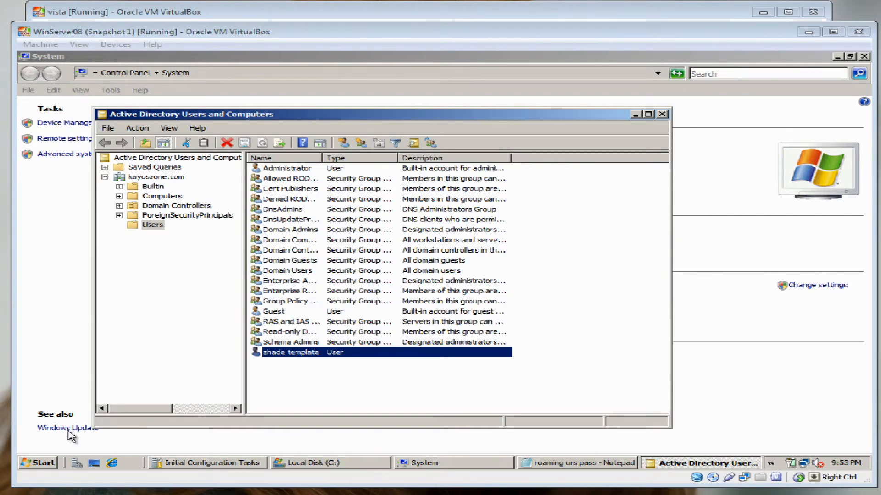
pyautogui.hotkey('alt', 'Tab')
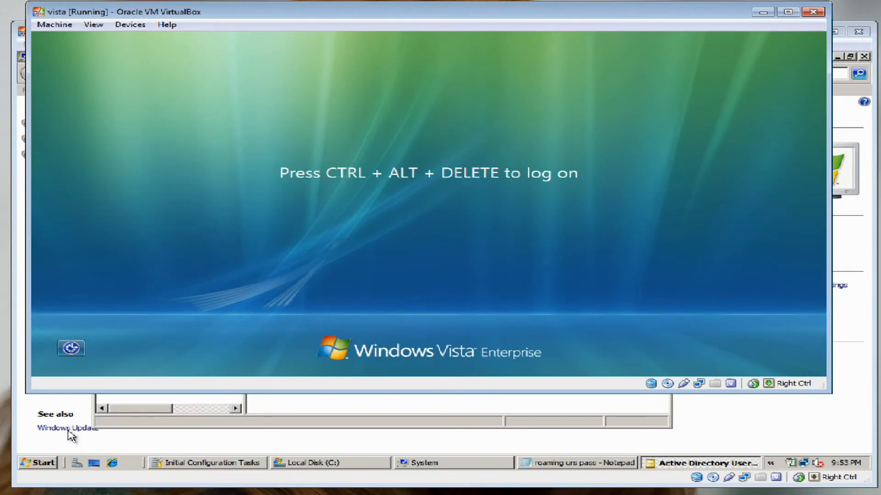
pyautogui.hotkey('alt', 'Tab')
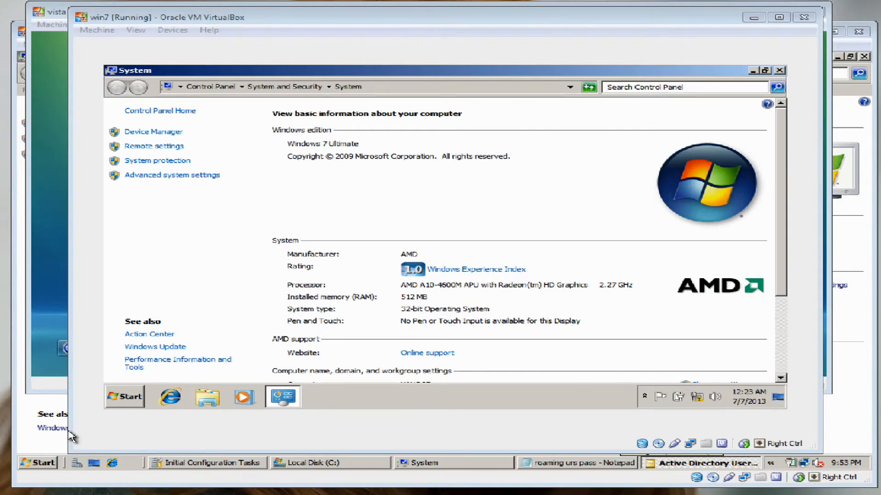
# Log the template user off Windows 7 using Log off under the Shut down arrow
pyautogui.press('super')
pyautogui.press('Right')
pyautogui.press('Up')
pyautogui.press('Up')
pyautogui.press('Up')
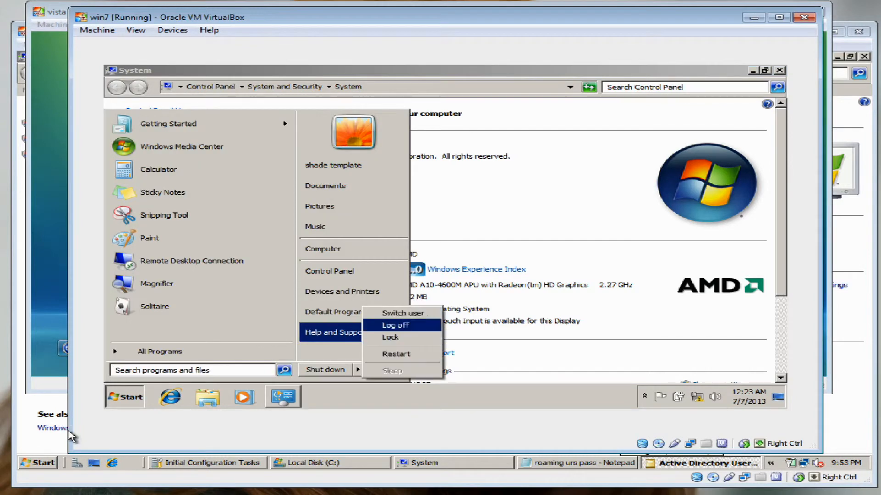
pyautogui.press('Return')
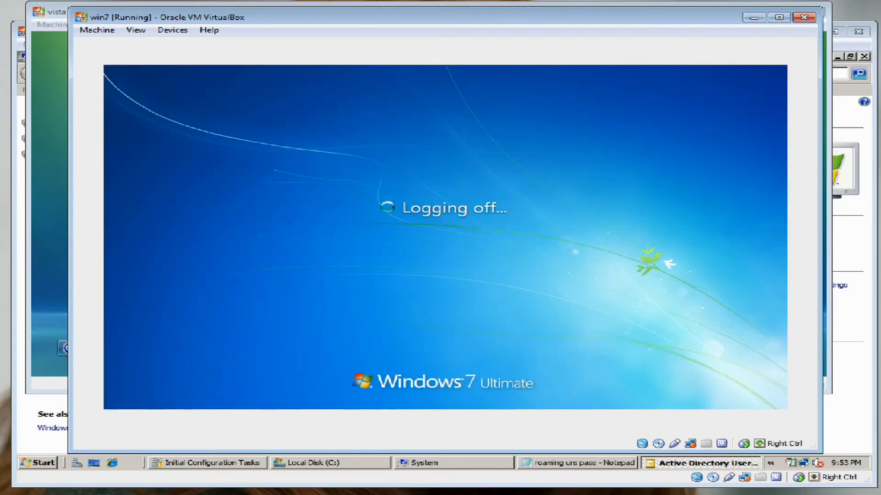
pyautogui.moveTo(445, 17); pyautogui.dragTo(442, 31)
# Bring the Vista virtual machine forward and send it Ctrl-Alt-Del
pyautogui.click(431, 12)
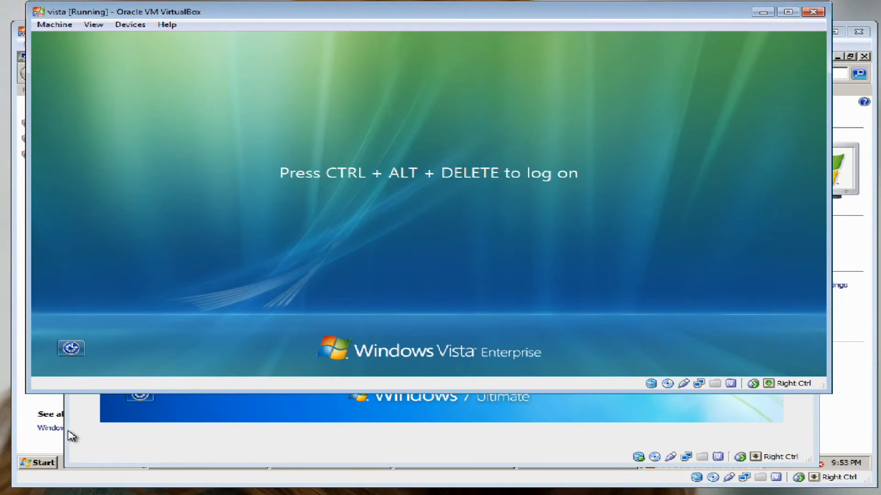
pyautogui.moveTo(432, 12)
pyautogui.mouseDown()
pyautogui.moveTo(390, 411)
pyautogui.moveTo(400, 94)
pyautogui.moveTo(427, 46)
pyautogui.mouseUp()
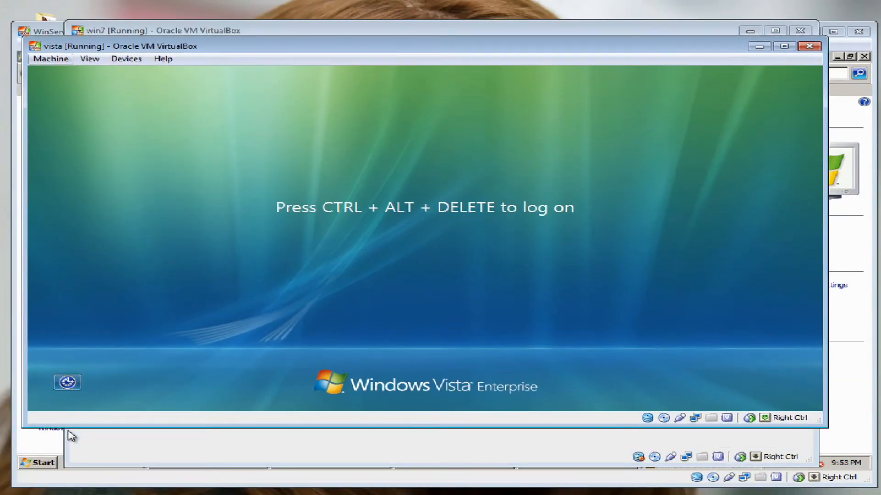
pyautogui.click(51, 59)
pyautogui.click(89, 150)
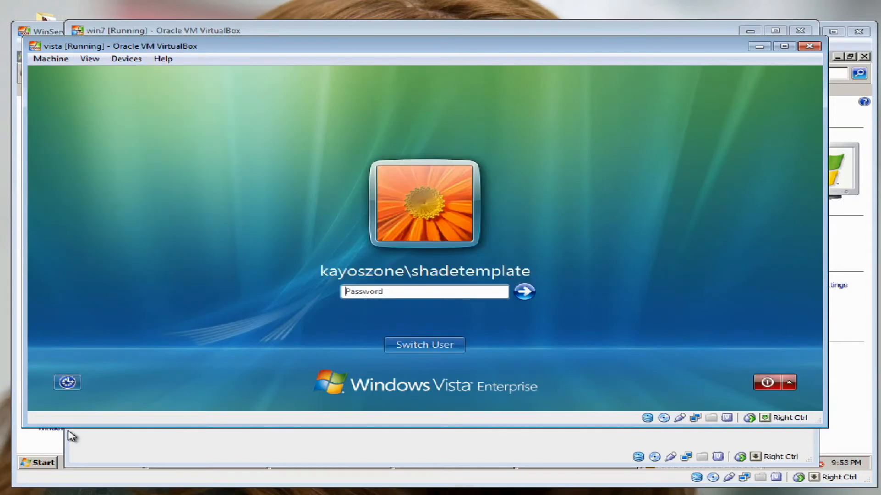
# Log on to Vista as Other User with the domain template user name and password
pyautogui.click(425, 345)
pyautogui.click(492, 262)
pyautogui.write('ka')
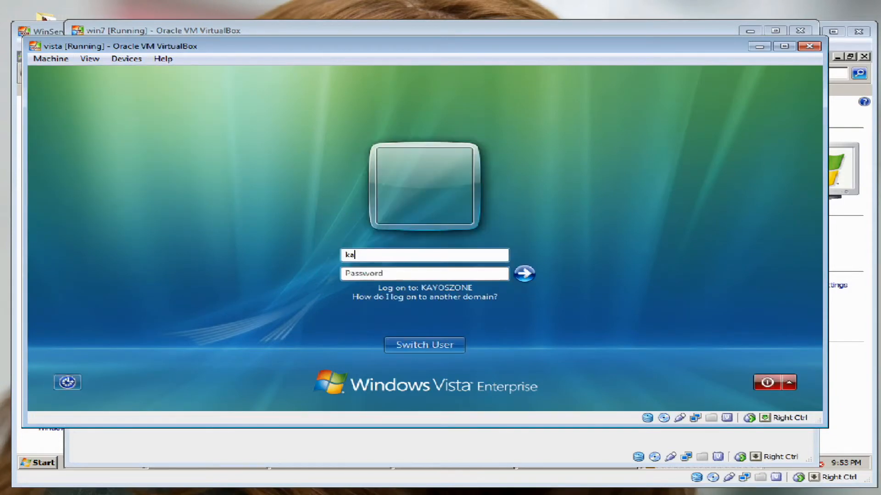
pyautogui.write('yoszone\\')
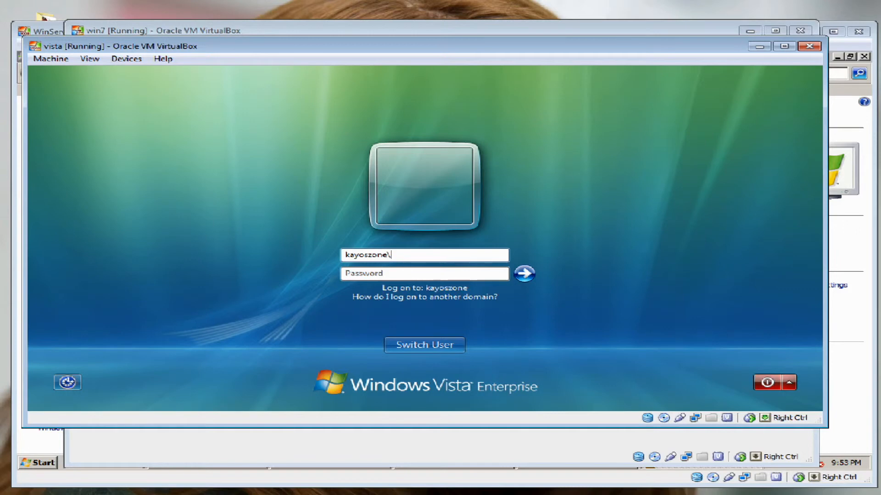
pyautogui.write('shadetemplate')
pyautogui.press('Tab')
pyautogui.write('••')
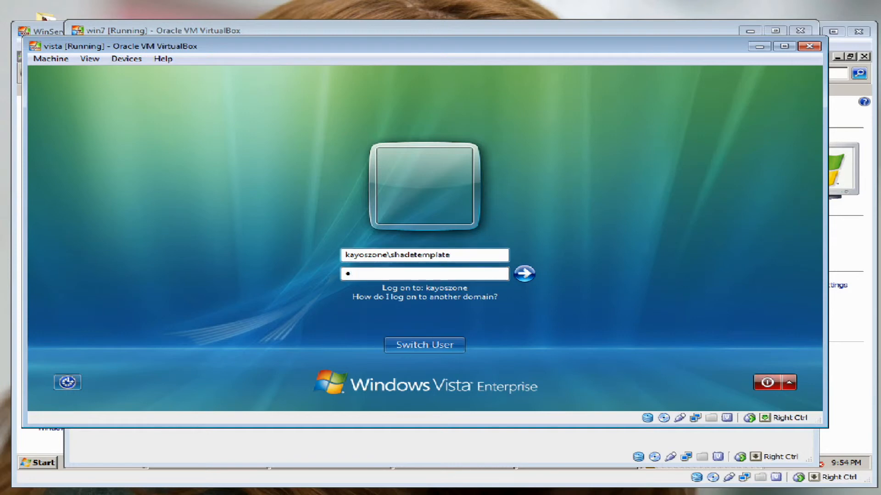
pyautogui.write('•••••••')
pyautogui.press('Return')
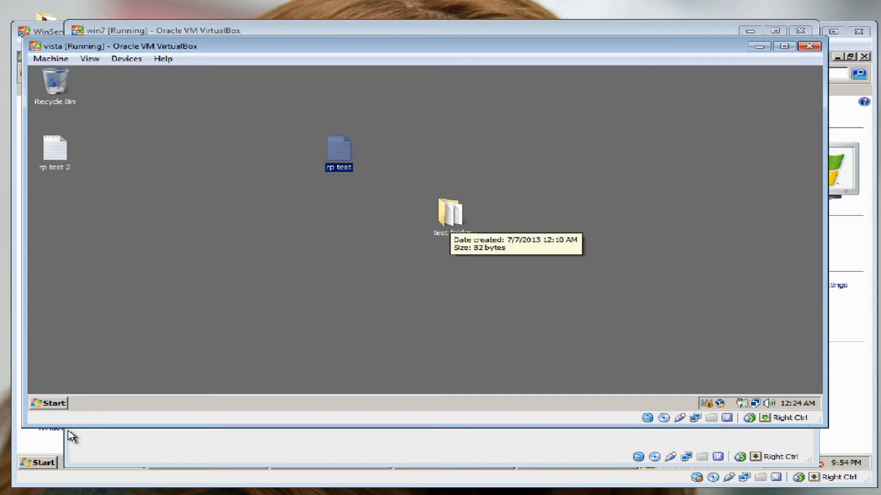
# Open the desktop's test folder to view rp test and rp test (2), then close it
pyautogui.click(448, 218)
pyautogui.press('Return')
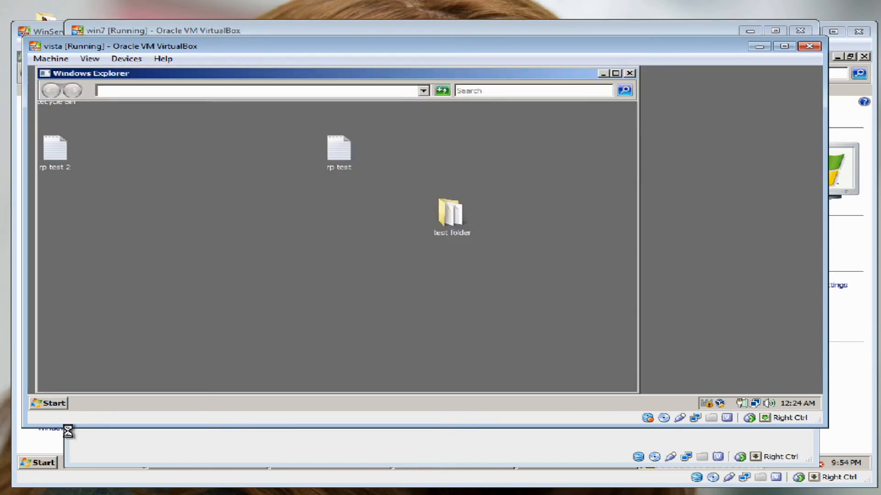
pyautogui.press('Down')
pyautogui.press('Up')
pyautogui.press('Down')
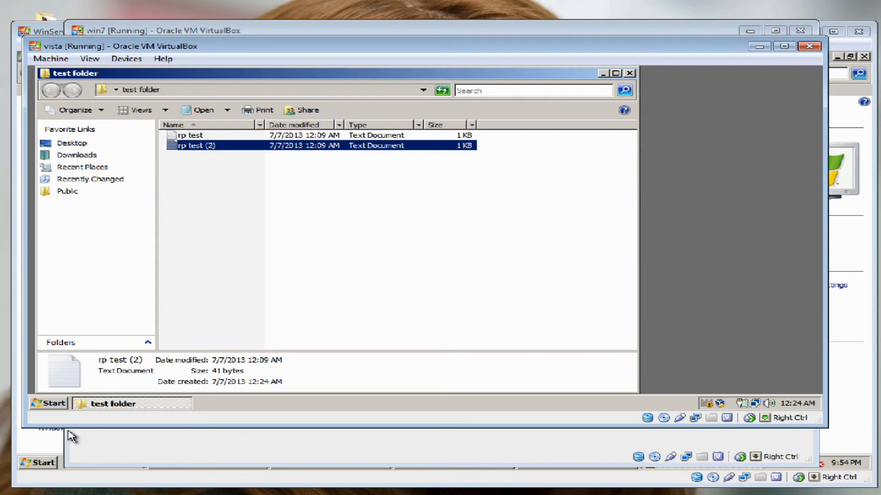
pyautogui.click(629, 74)
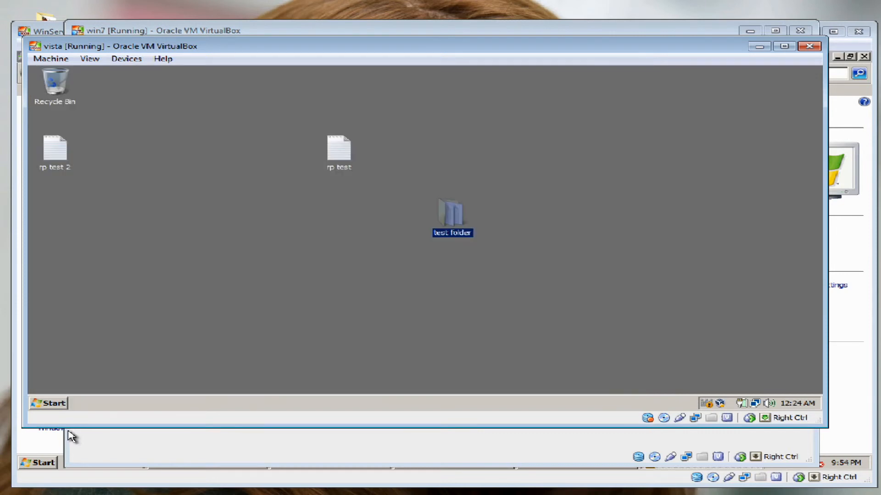
# Open Computer, browse the K: and C: drives, then open the empty shadetemplate (K:) drive
pyautogui.press('super')
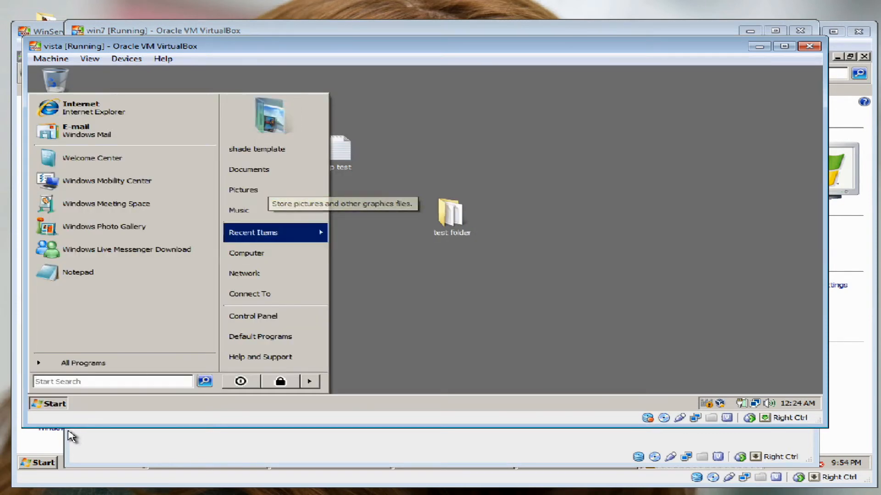
pyautogui.click(280, 253)
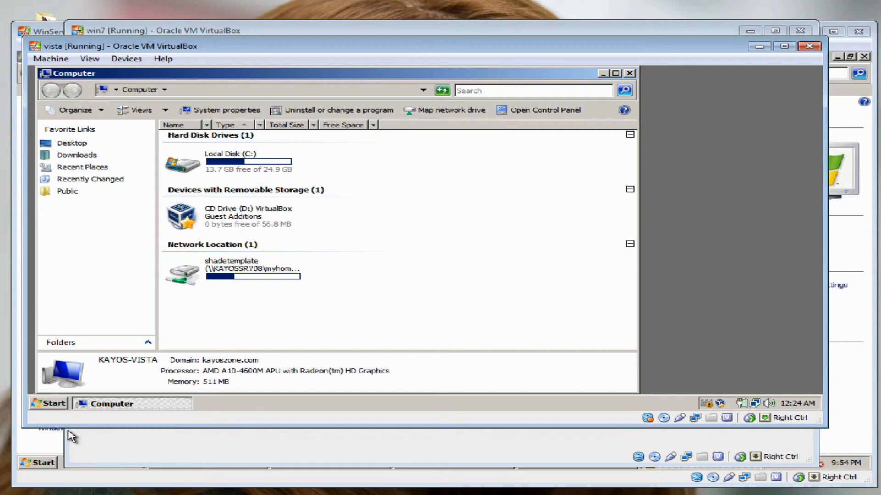
pyautogui.doubleClick(251, 269)
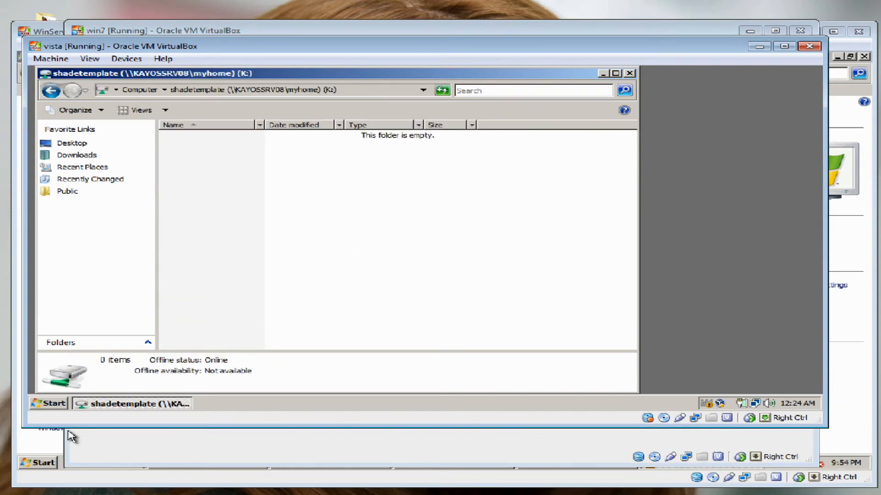
pyautogui.click(51, 90)
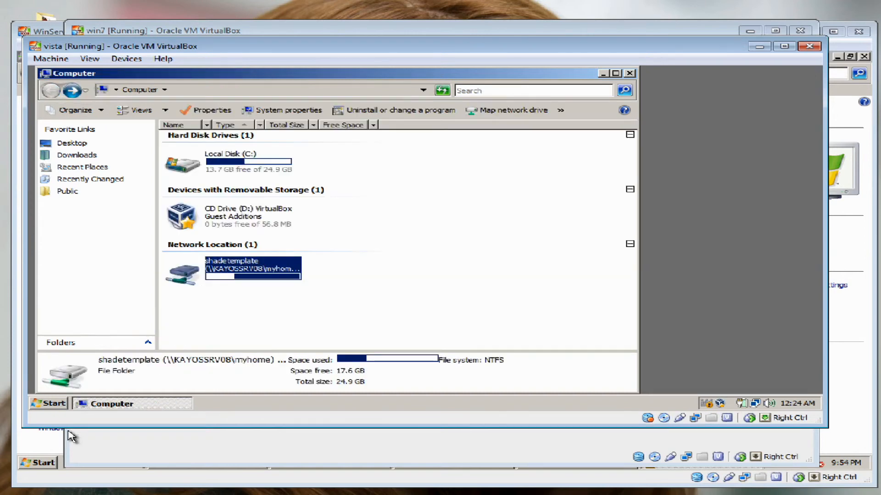
pyautogui.doubleClick(182, 163)
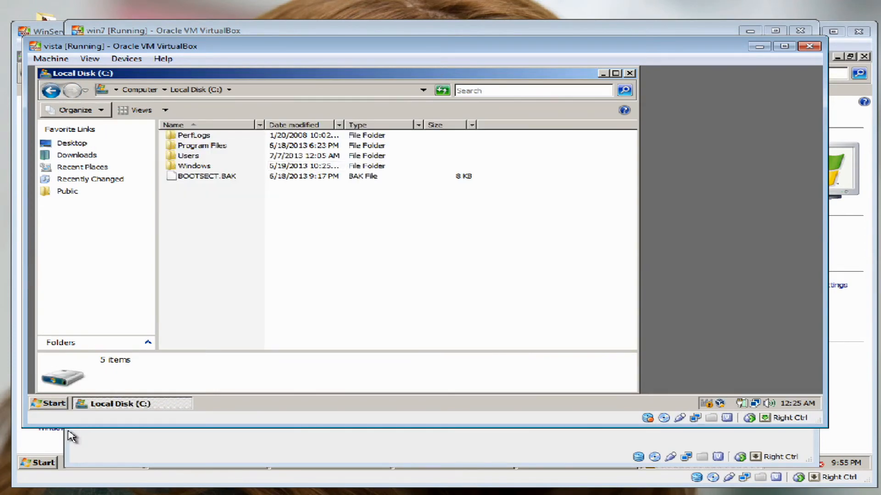
pyautogui.click(51, 90)
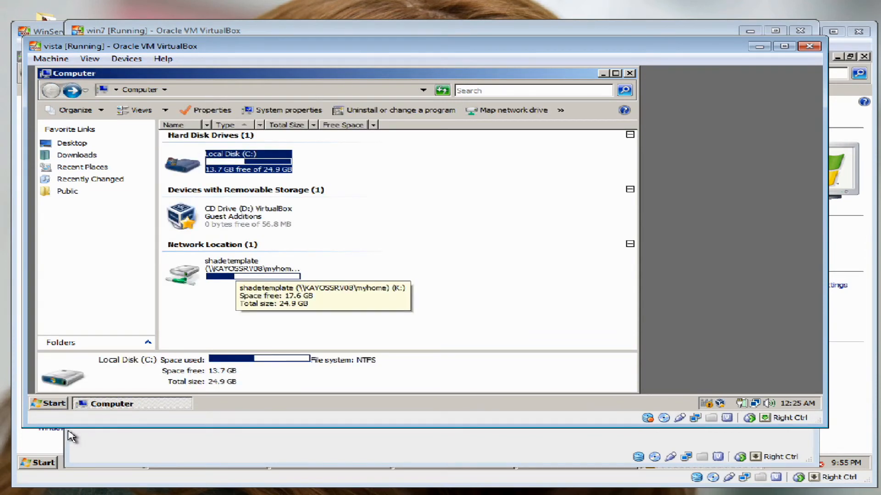
pyautogui.click(257, 317)
pyautogui.doubleClick(236, 272)
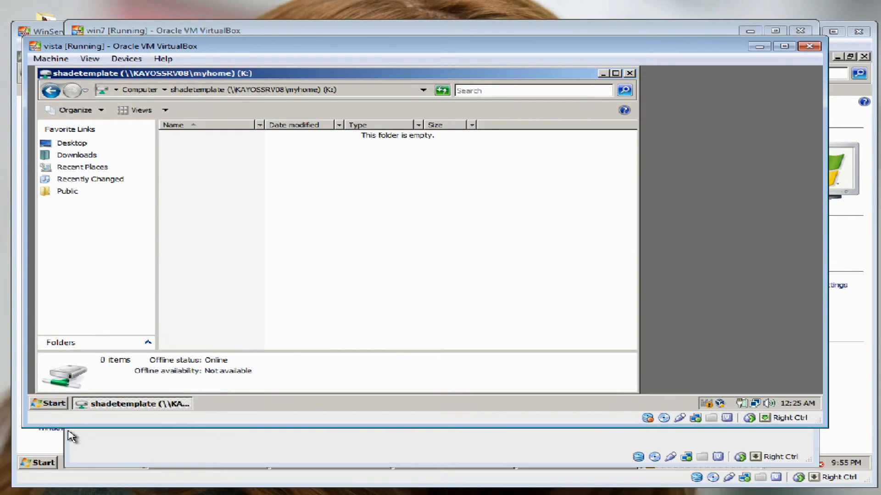
# Create a New Folder and a New Bitmap Image in the K: drive
pyautogui.rightClick(207, 189)
pyautogui.moveTo(257, 293)
pyautogui.click(350, 293)
pyautogui.rightClick(211, 217)
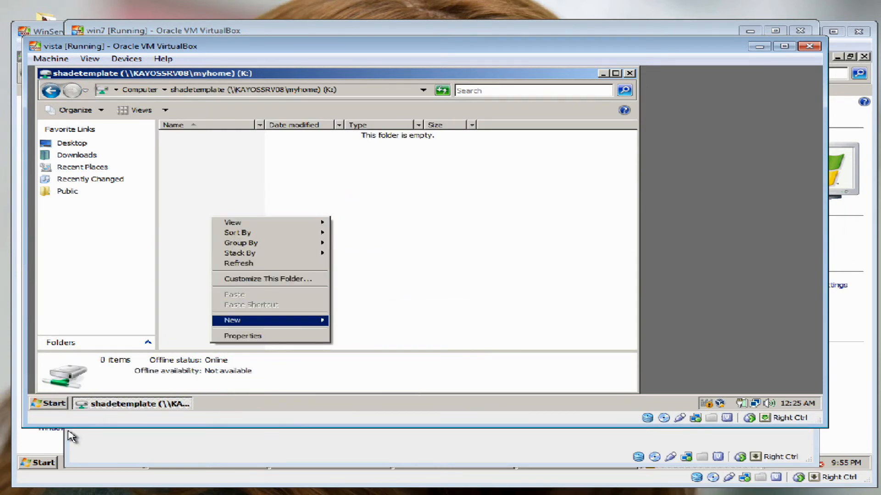
pyautogui.moveTo(271, 321)
pyautogui.click(354, 228)
pyautogui.rightClick(206, 186)
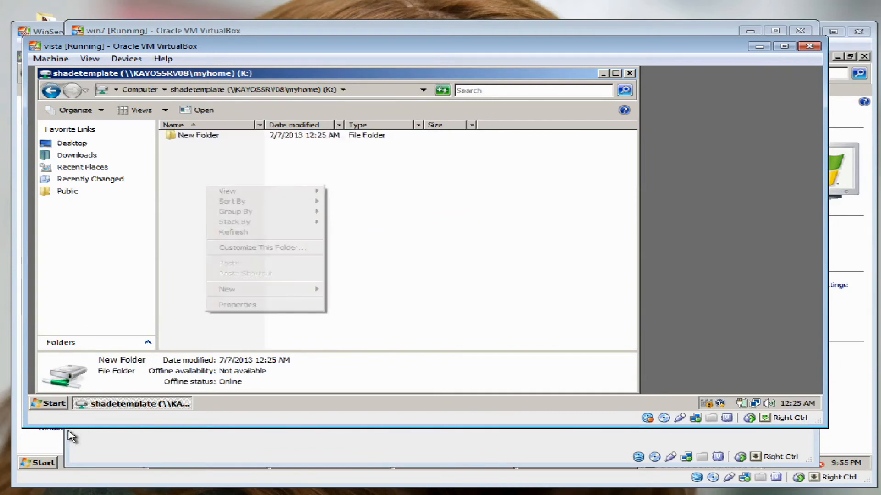
pyautogui.moveTo(266, 289)
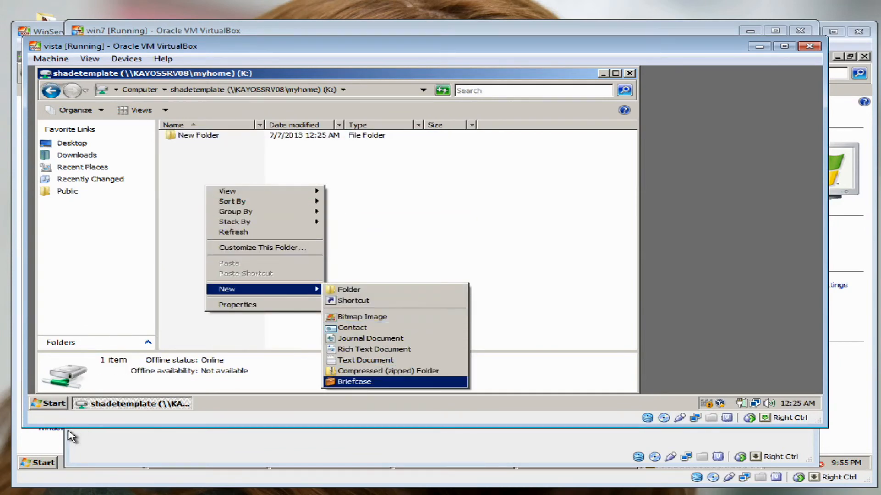
pyautogui.click(363, 317)
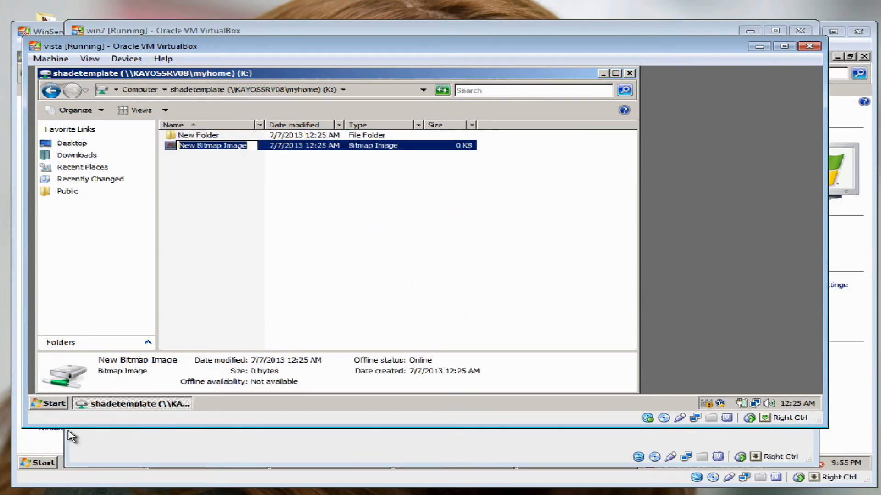
pyautogui.click(204, 197)
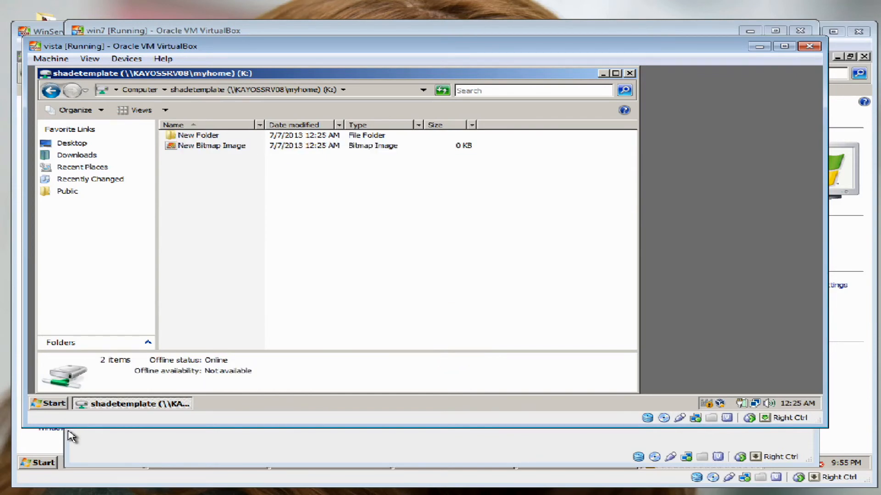
pyautogui.rightClick(204, 198)
pyautogui.click(390, 197)
# Copy the rp test file from the Vista desktop and paste it into K:
pyautogui.click(616, 73)
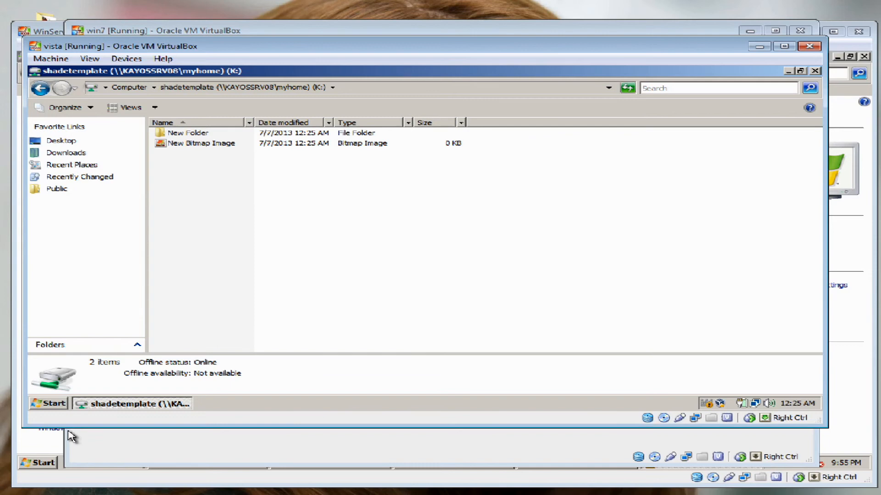
pyautogui.click(800, 71)
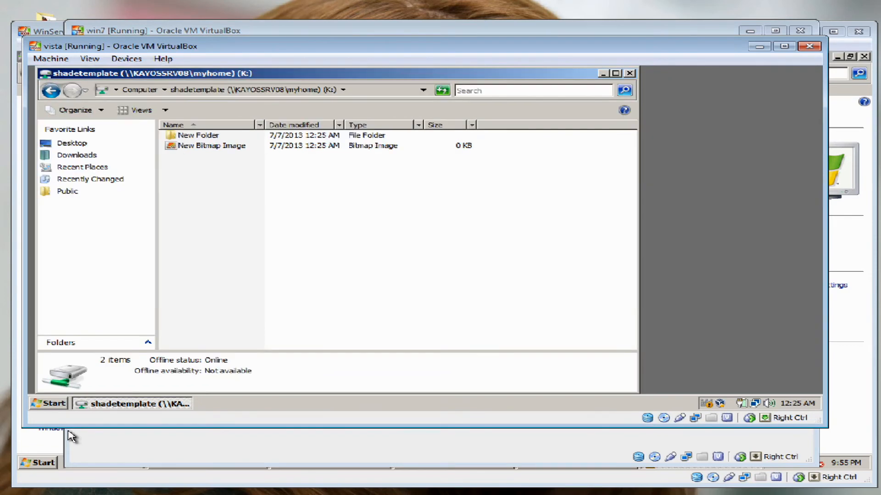
pyautogui.moveTo(389, 74); pyautogui.dragTo(423, 246)
pyautogui.click(339, 151)
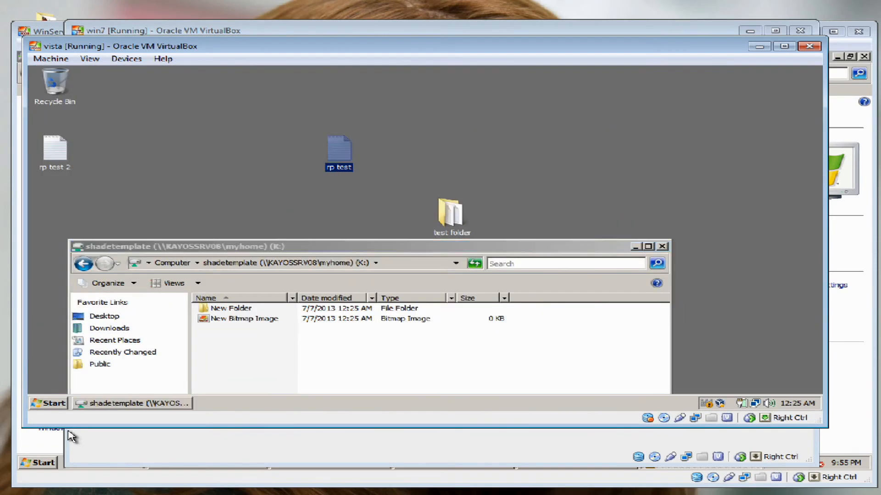
pyautogui.rightClick(337, 153)
pyautogui.click(360, 258)
pyautogui.rightClick(239, 346)
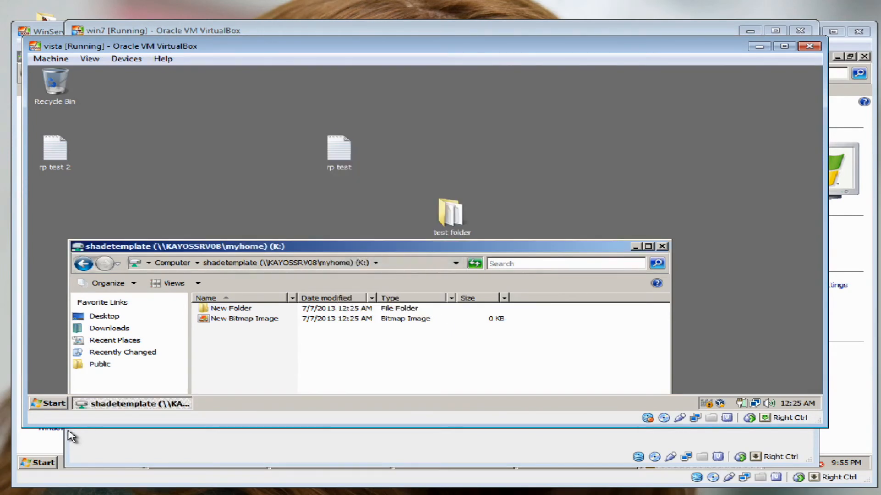
pyautogui.click(262, 298)
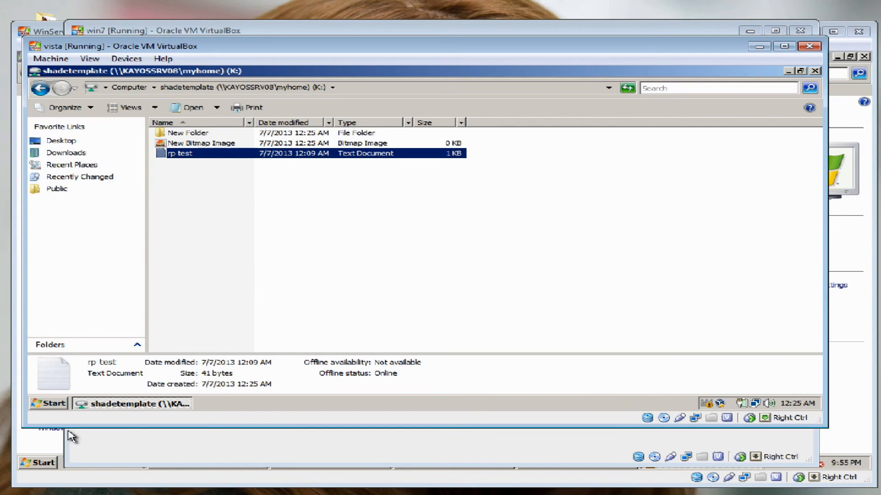
# Close the K: window, log the template user off Vista, and bring Windows 7 forward
pyautogui.hotkey('alt', 'F4')
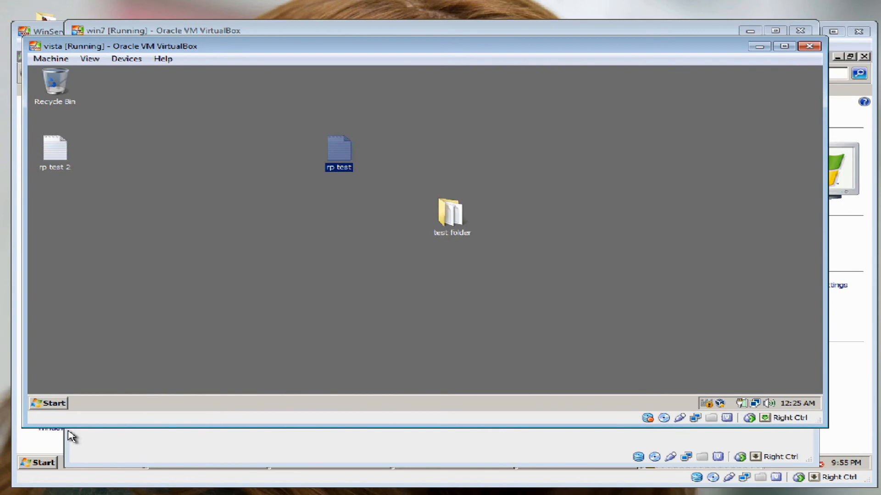
pyautogui.press('super')
pyautogui.press('Right')
pyautogui.press('Right')
pyautogui.press('Right')
pyautogui.press('Down')
pyautogui.press('Down')
pyautogui.press('Down')
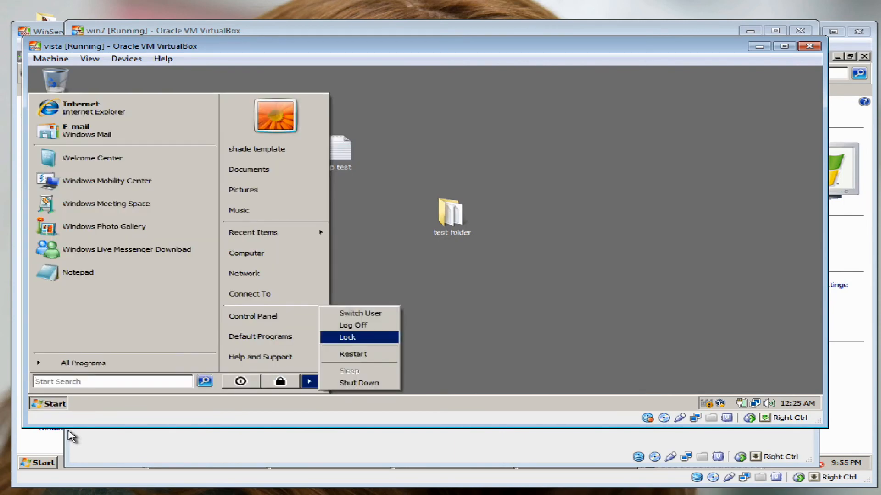
pyautogui.press('Up')
pyautogui.press('Return')
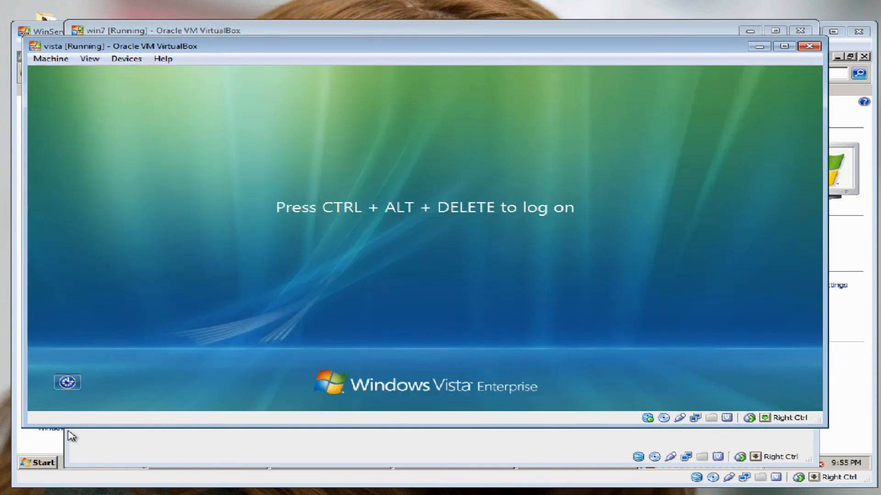
pyautogui.click(67, 432)
# Send Ctrl-Alt-Del to Windows 7 and sign in with the template user's password
pyautogui.click(93, 43)
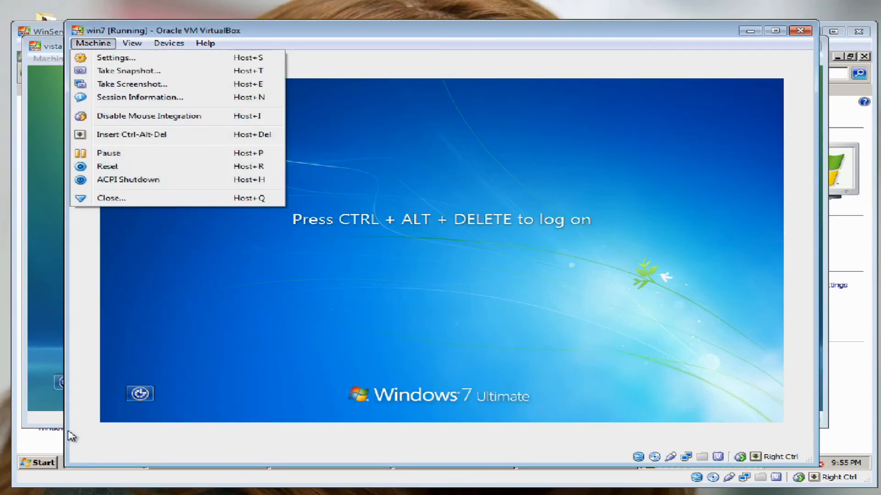
pyautogui.press('Return')
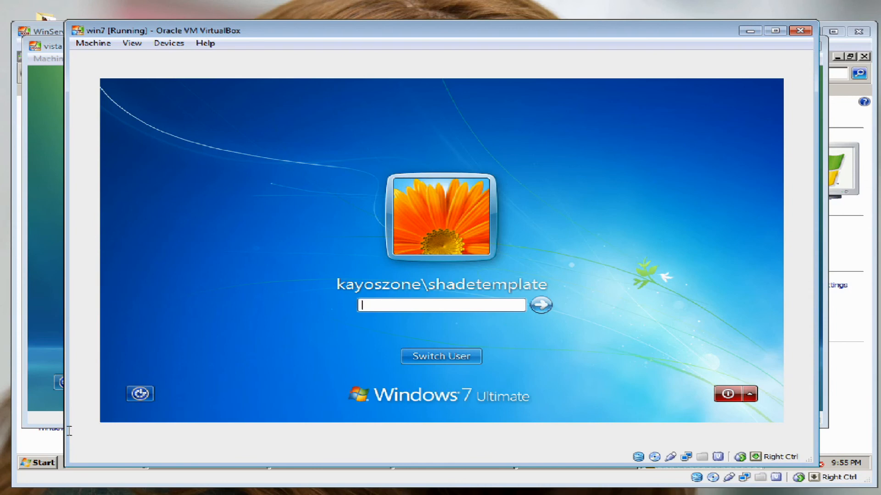
pyautogui.write('********')
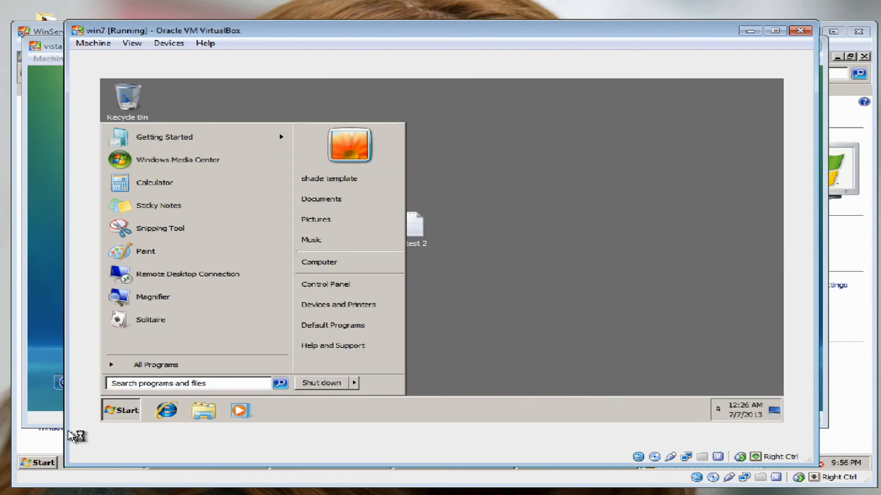
pyautogui.press('Down')
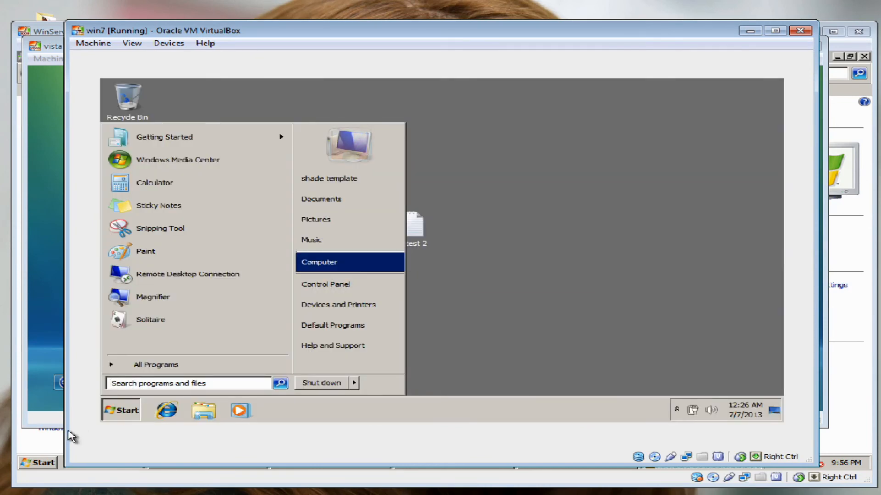
# Open the K: drive, check rp test, New Bitmap Image and New Folder, then close it
pyautogui.press('Return')
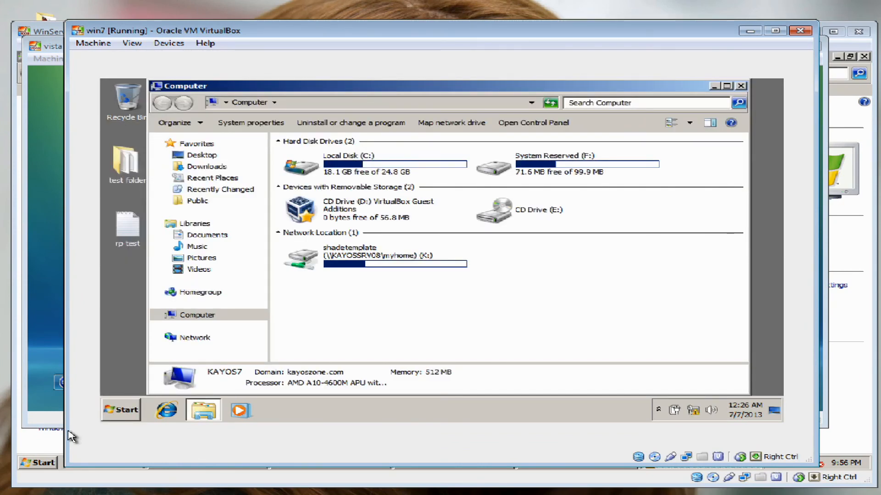
pyautogui.press('End')
pyautogui.press('Return')
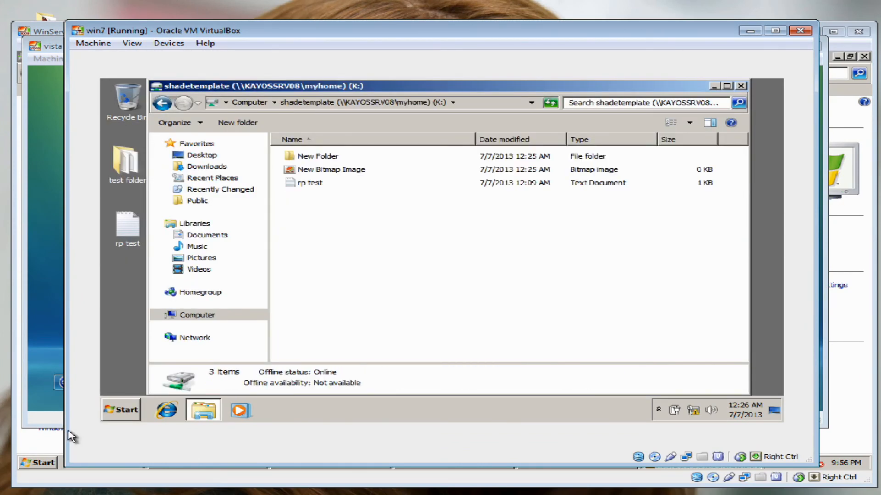
pyautogui.press('End')
pyautogui.press('Up')
pyautogui.press('Up')
pyautogui.hotkey('ctrl', 'space')
pyautogui.hotkey('alt', 'F4')
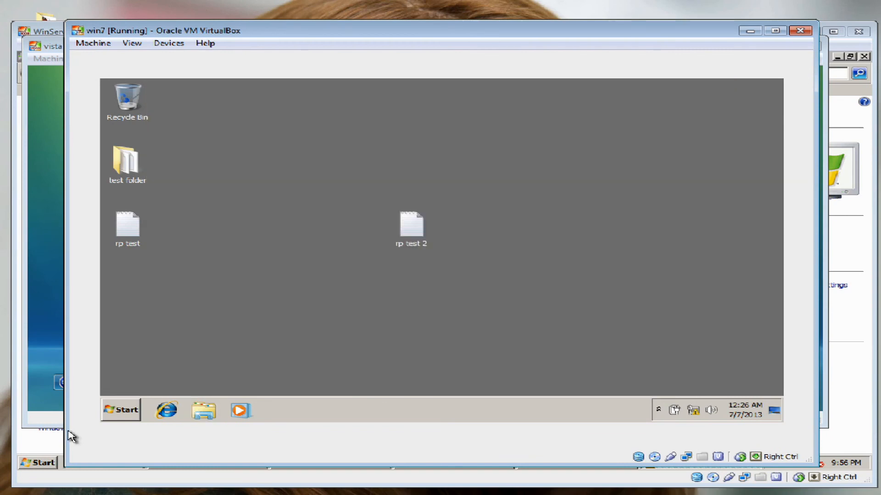